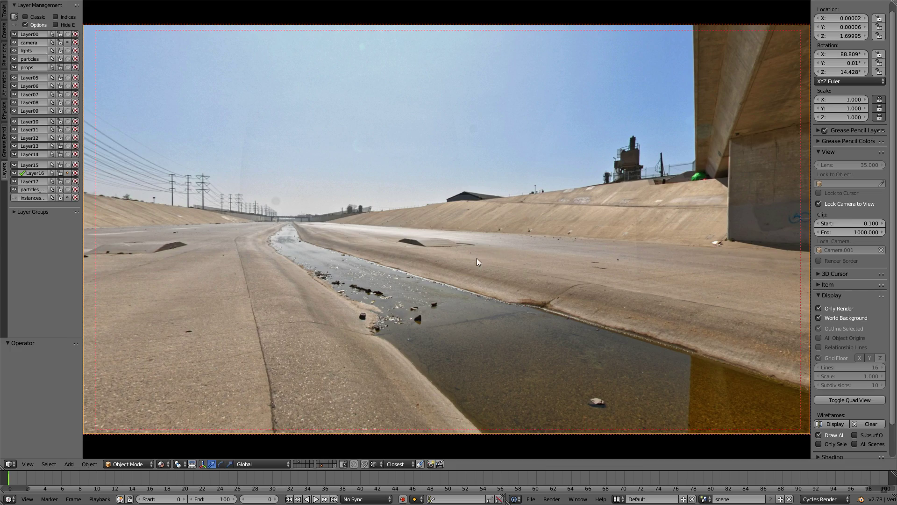
Fly the locked camera around the underpass, past the pillar and under the bridge.
mouse_move(477, 258)
middle_down()
mouse_move(529, 292)
mouse_move(486, 276)
mouse_move(658, 257)
mouse_move(575, 267)
mouse_move(520, 260)
mouse_move(530, 266)
middle_up()
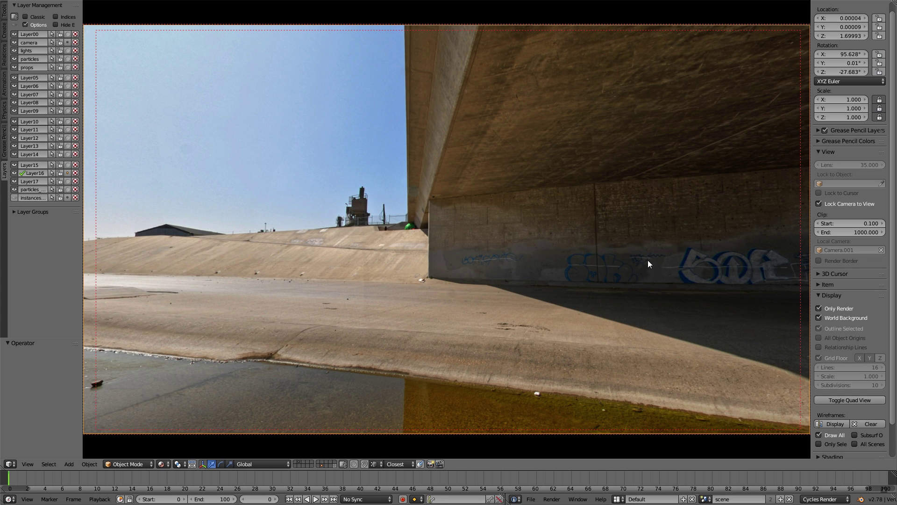
mouse_move(658, 262)
shift+middle_down()
mouse_move(647, 258)
mouse_move(545, 429)
shift+middle_up()
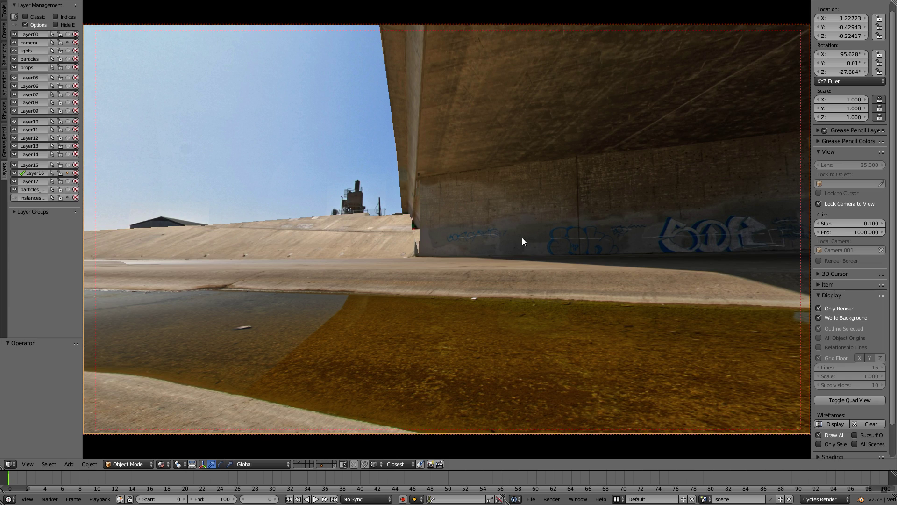
key(ctrl+KP_0)
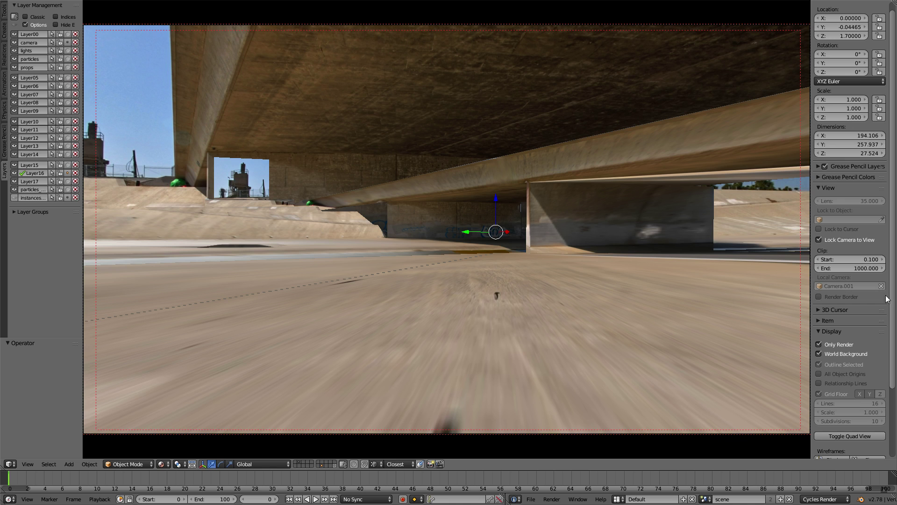
Hide the World Background photo and delete all the scene's objects.
click(819, 354)
mouse_move(509, 222)
middle_down()
mouse_move(485, 232)
mouse_move(504, 224)
mouse_move(479, 223)
mouse_move(482, 249)
mouse_move(495, 229)
middle_up()
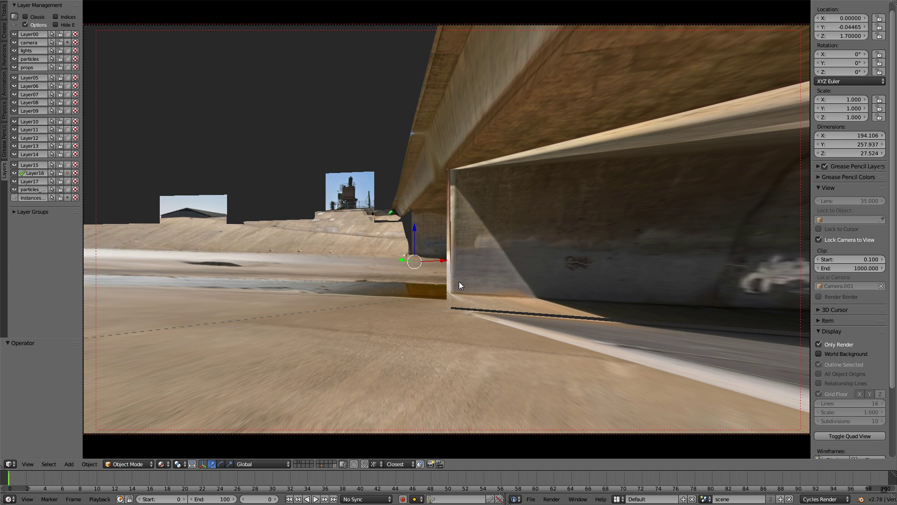
key(x)
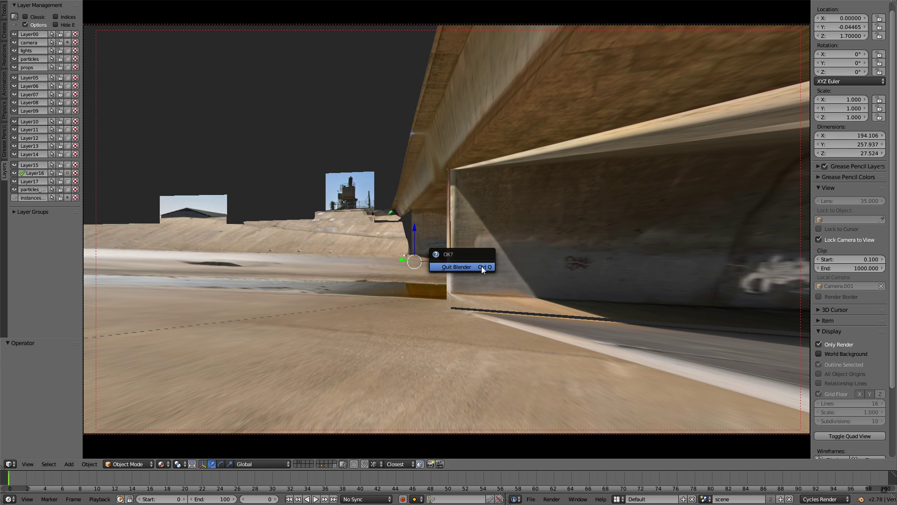
click(482, 266)
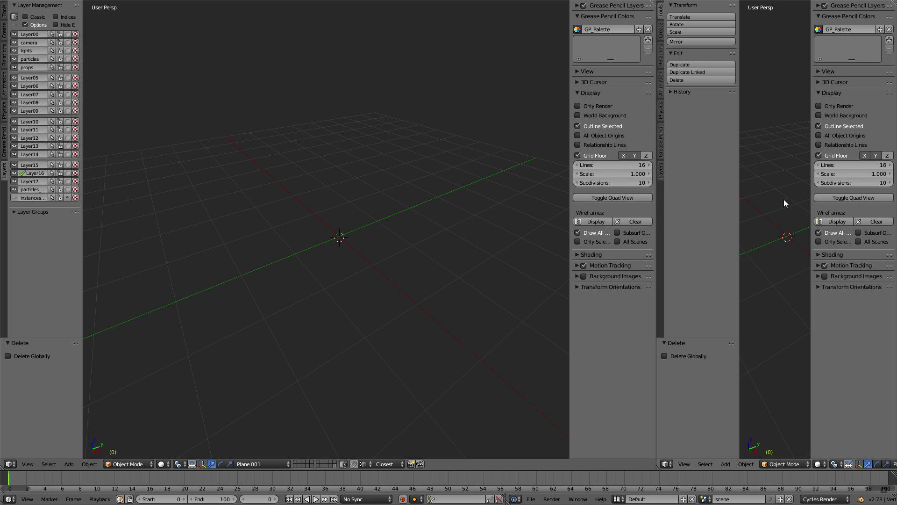
In the Properties World tab, unlink HDR_dryField_1k and create a new world.
key(ctrl+alt+s)
click(835, 240)
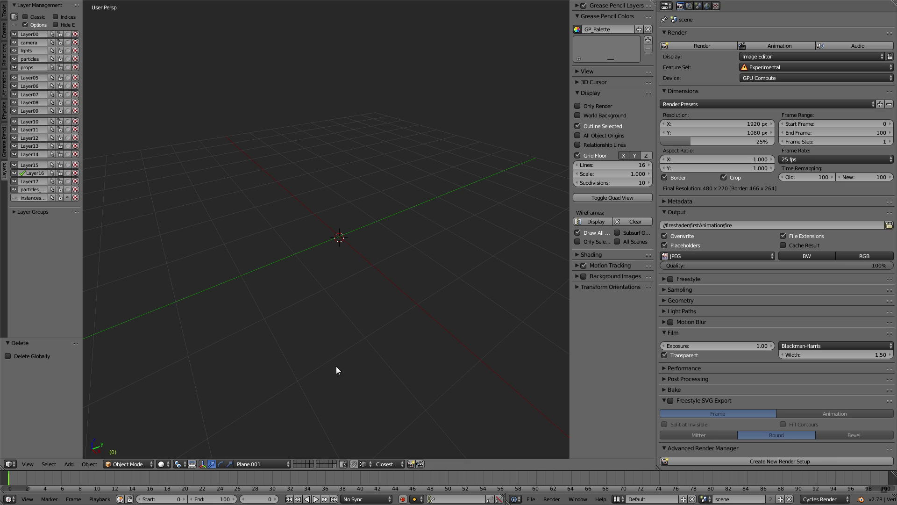
click(707, 6)
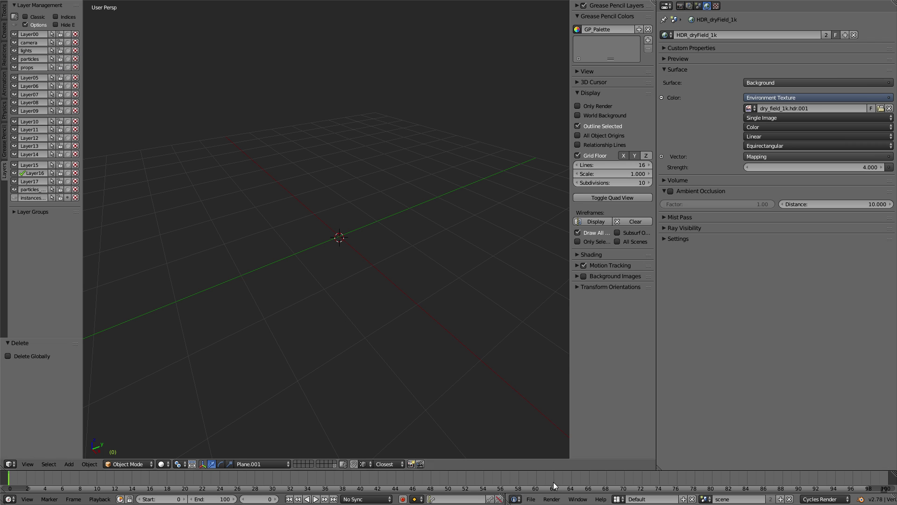
click(854, 35)
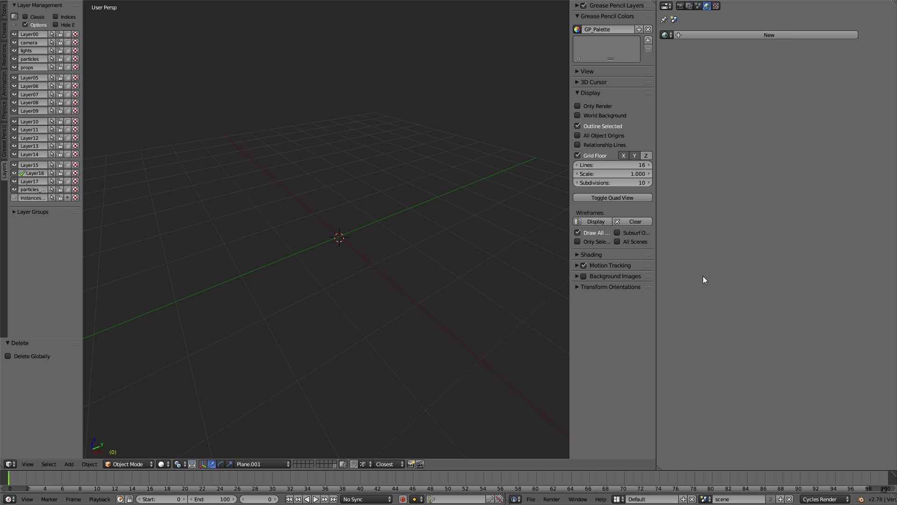
click(715, 35)
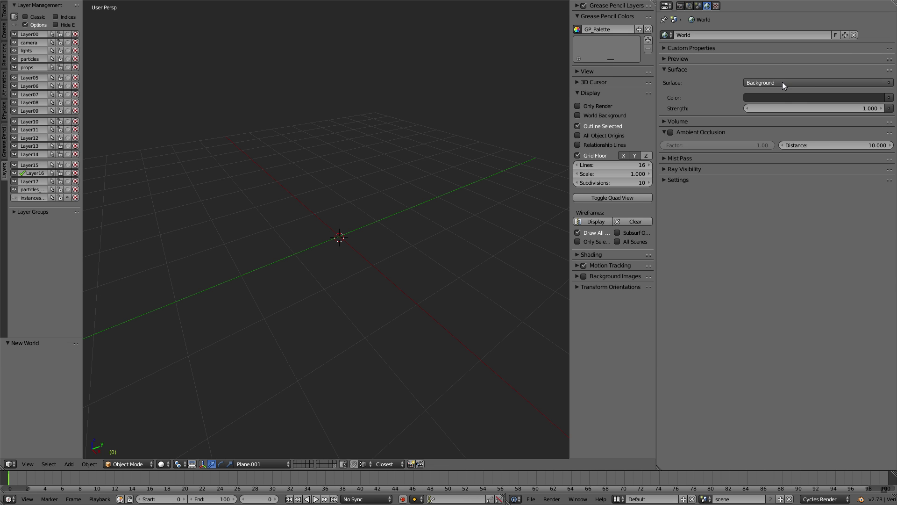
Set the world Color to an Environment Texture loaded with Ditch-River_TMap.jpg.
click(798, 82)
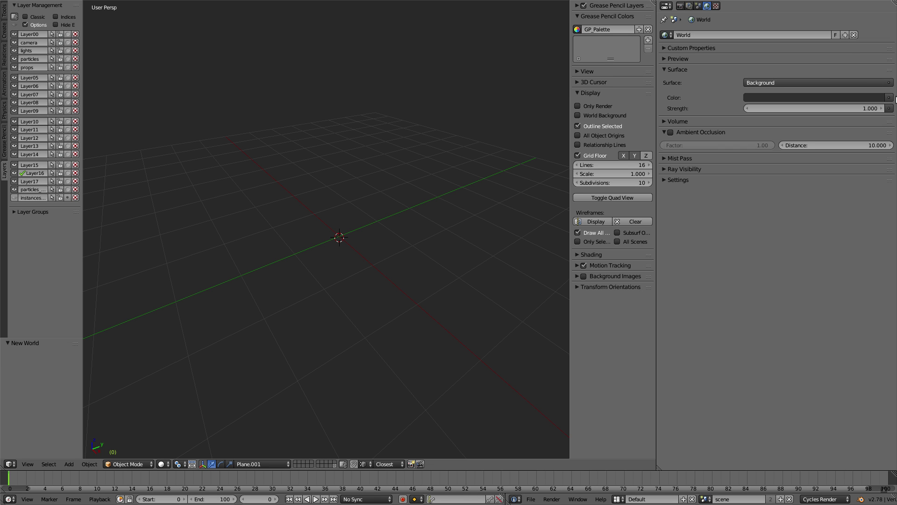
click(823, 97)
click(657, 136)
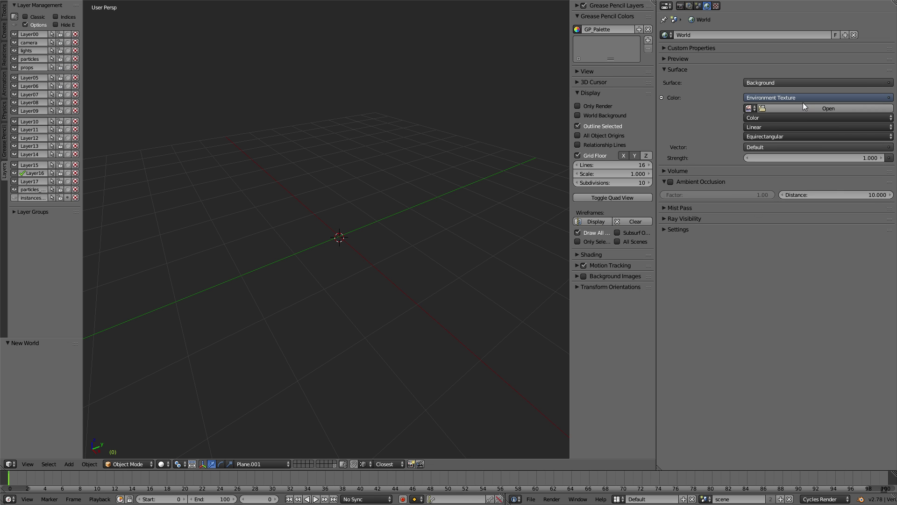
click(789, 109)
click(26, 224)
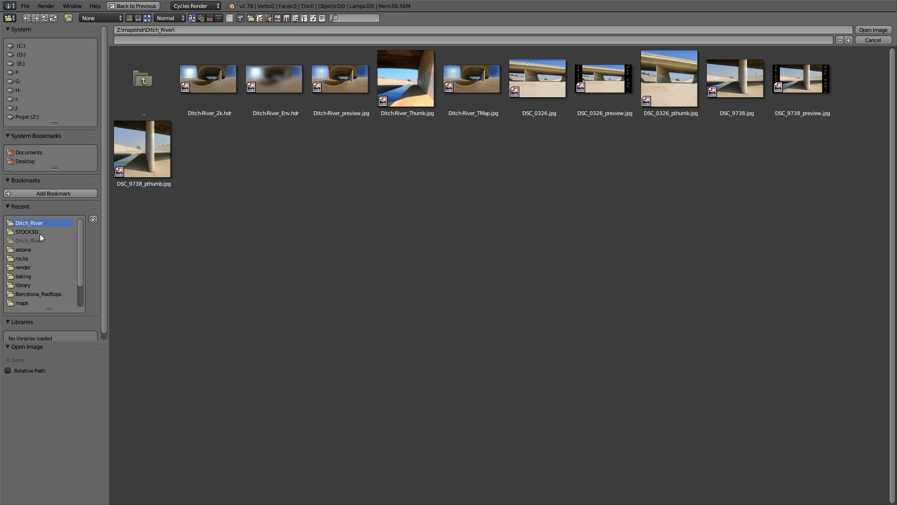
click(463, 79)
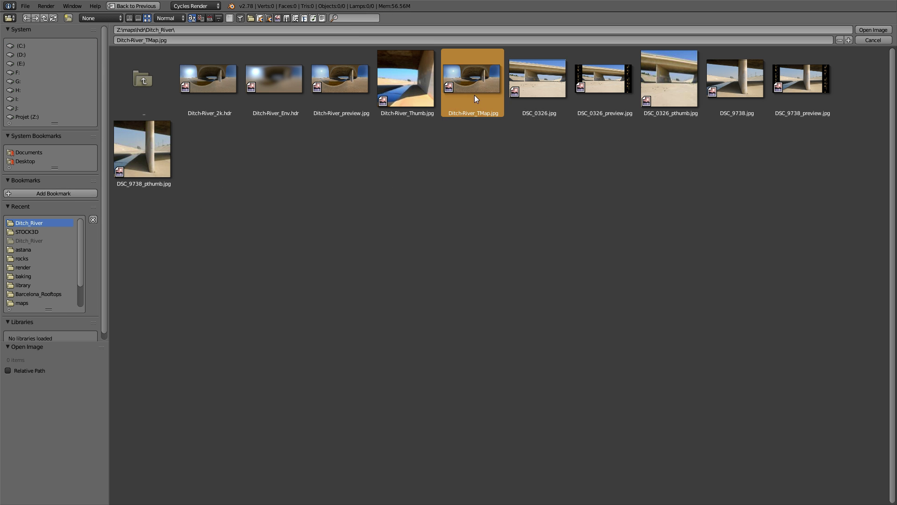
click(872, 31)
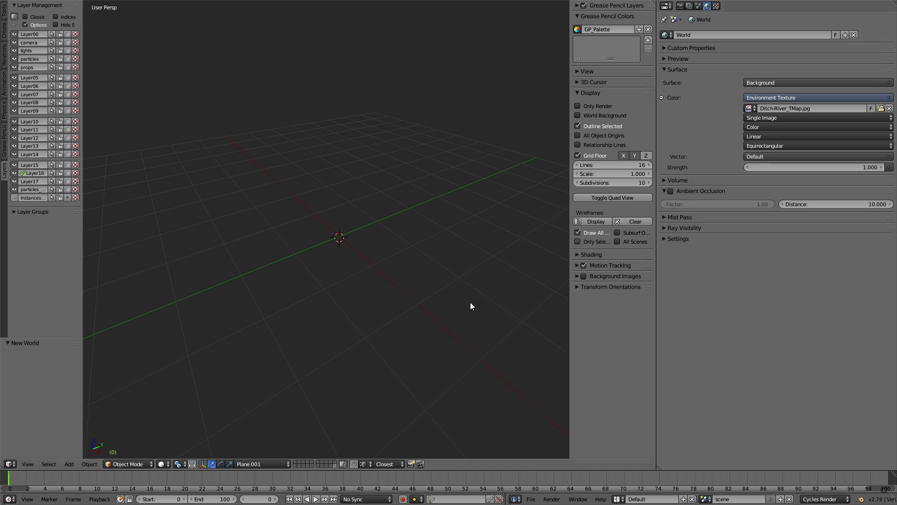
Show the Ditch River photo as World Background and orbit around the channel scene.
click(578, 115)
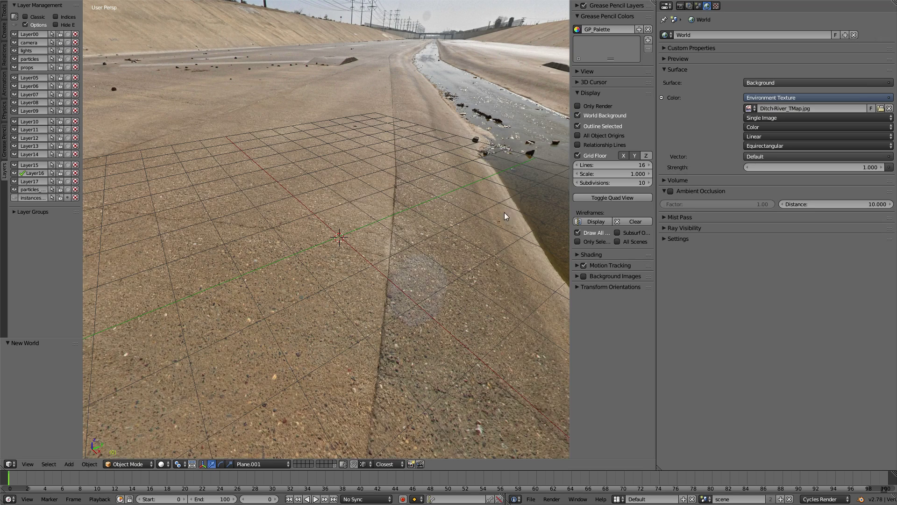
mouse_move(364, 192)
middle_down()
mouse_move(478, 186)
mouse_move(568, 158)
mouse_move(386, 165)
mouse_move(462, 159)
mouse_move(380, 233)
mouse_move(399, 275)
mouse_move(368, 340)
middle_up()
mouse_move(351, 279)
middle_down()
mouse_move(354, 306)
mouse_move(363, 263)
mouse_move(381, 279)
middle_up()
middle_drag(340, 329, 378, 297)
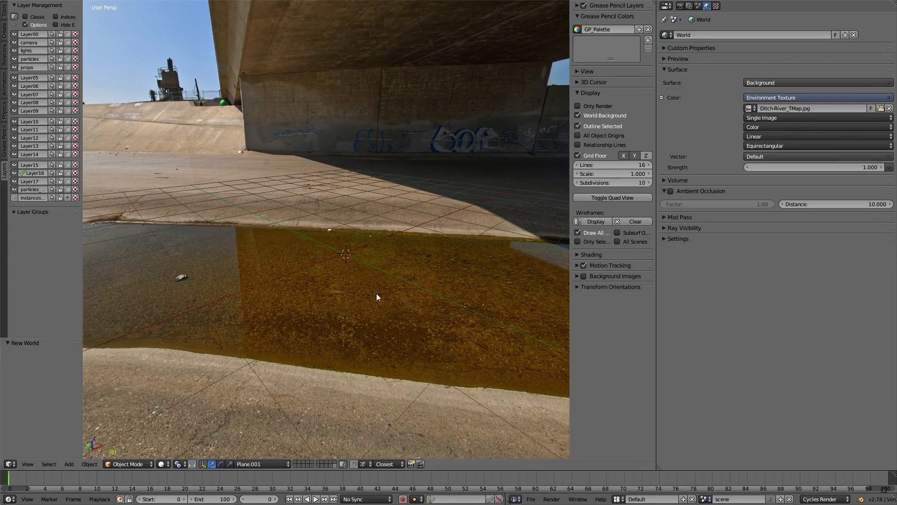
Add a plane mesh at the scene origin.
key(shift+a)
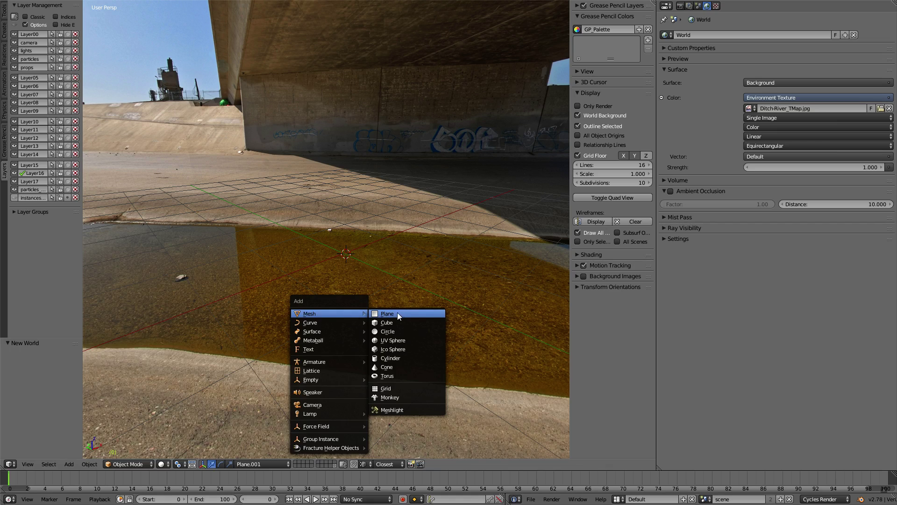
click(397, 312)
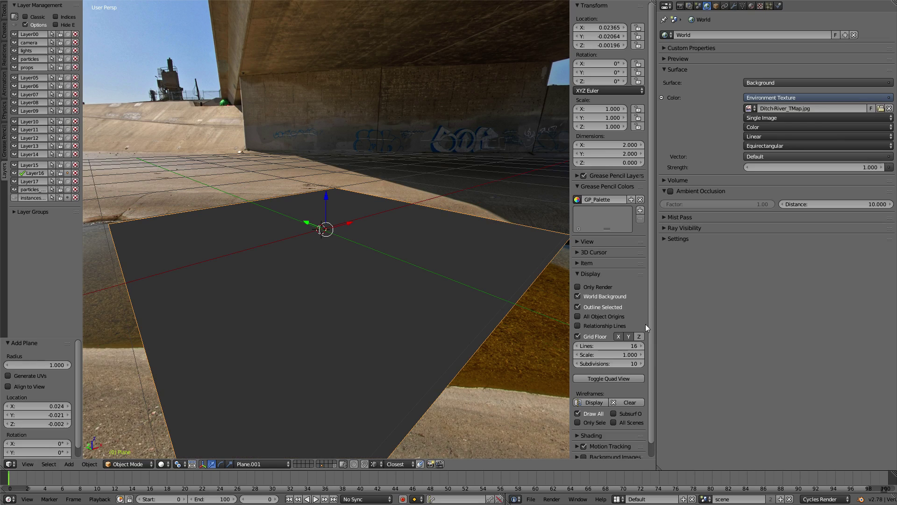
scroll(484, 397, up, 5)
scroll(598, 413, down, 1)
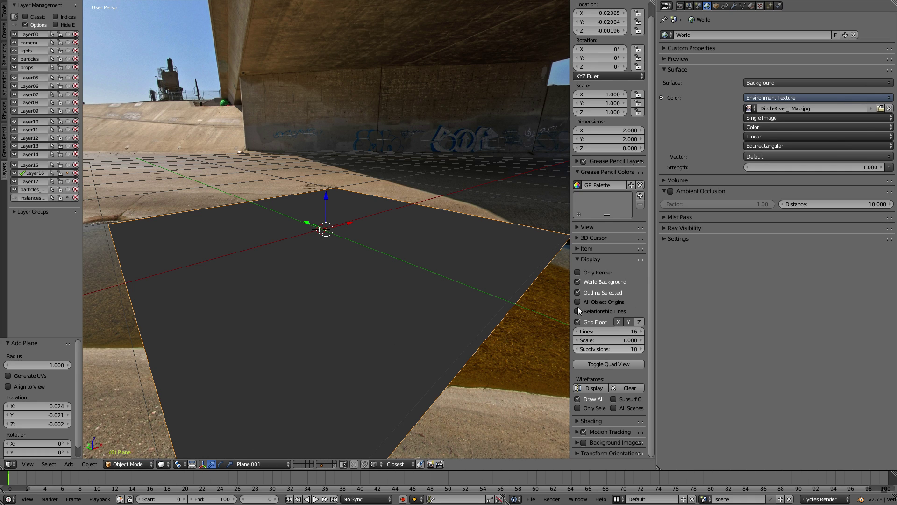
Set the 3D cursor Z to 1.7 and move the plane's origin to the cursor.
click(580, 239)
click(603, 278)
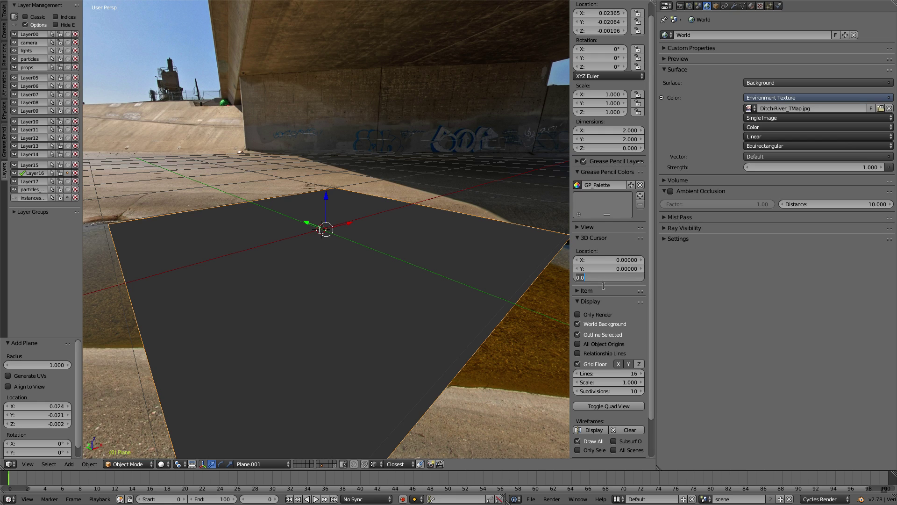
text(1.7)
key(Return)
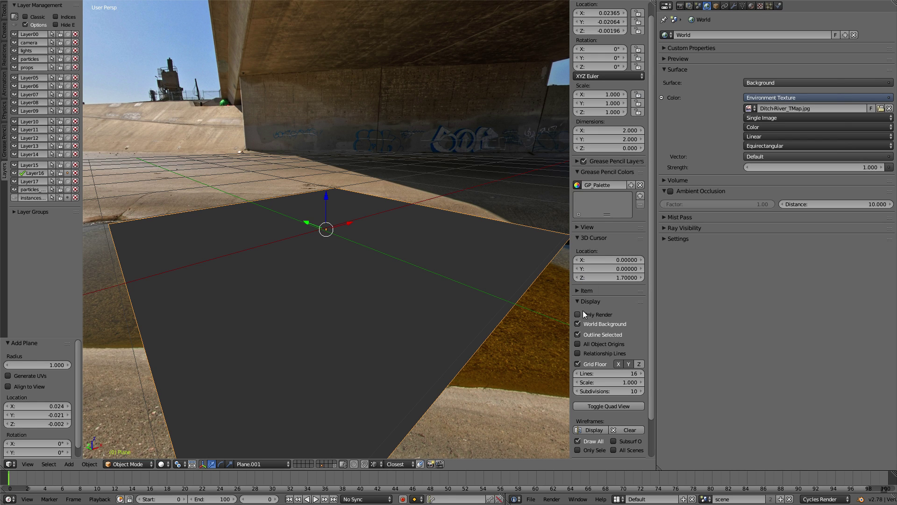
key(ctrl+alt+shift+c)
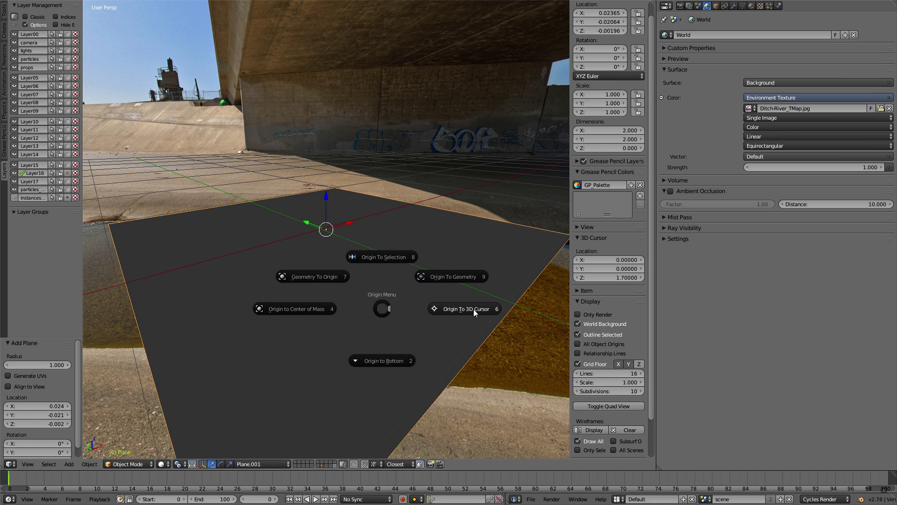
click(473, 309)
Orbit around the plane and split the 3D view into two stacked viewports.
mouse_move(461, 307)
middle_down()
mouse_move(381, 236)
mouse_move(368, 259)
mouse_move(386, 236)
mouse_move(386, 209)
mouse_move(389, 233)
middle_up()
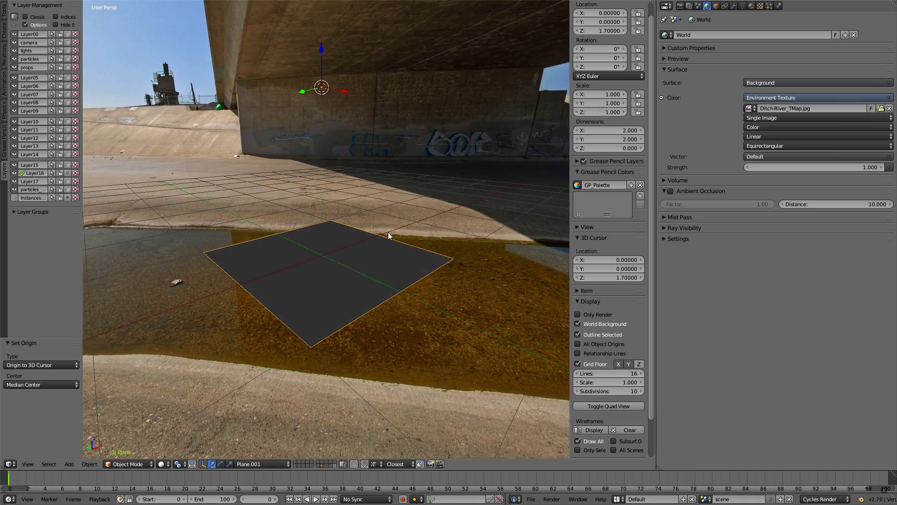
mouse_move(343, 261)
middle_down()
mouse_move(369, 236)
mouse_move(371, 274)
middle_up()
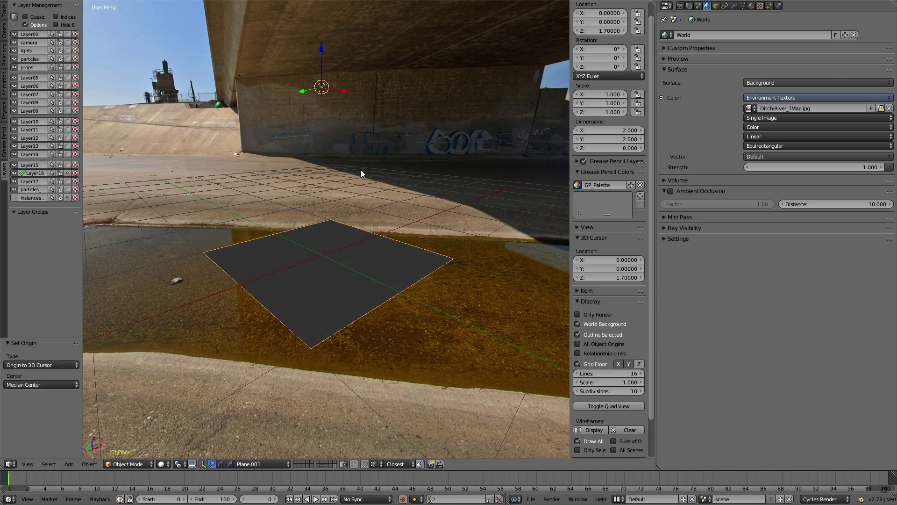
middle_drag(361, 174, 350, 301)
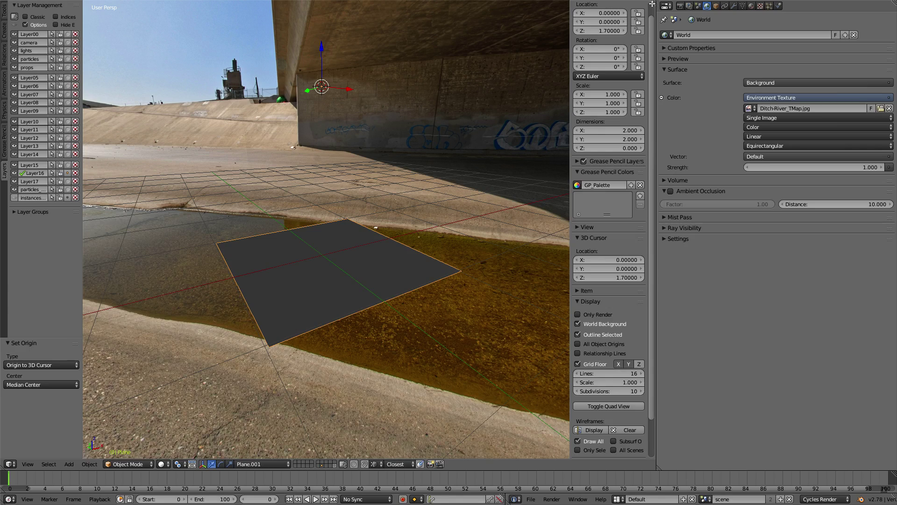
drag(653, 4, 537, 256)
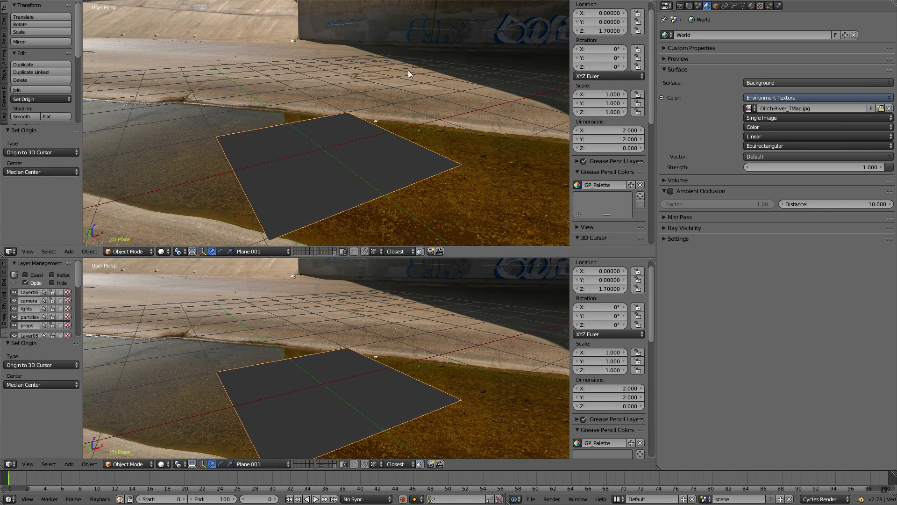
Turn the top view into a Node Editor, add a plane material, and delete its Diffuse BSDF.
key(shift+F3)
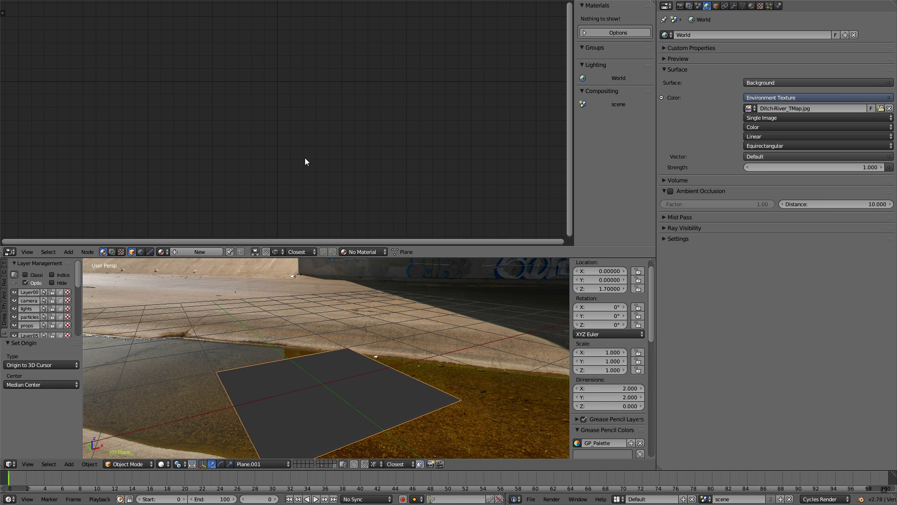
key(Home)
click(195, 254)
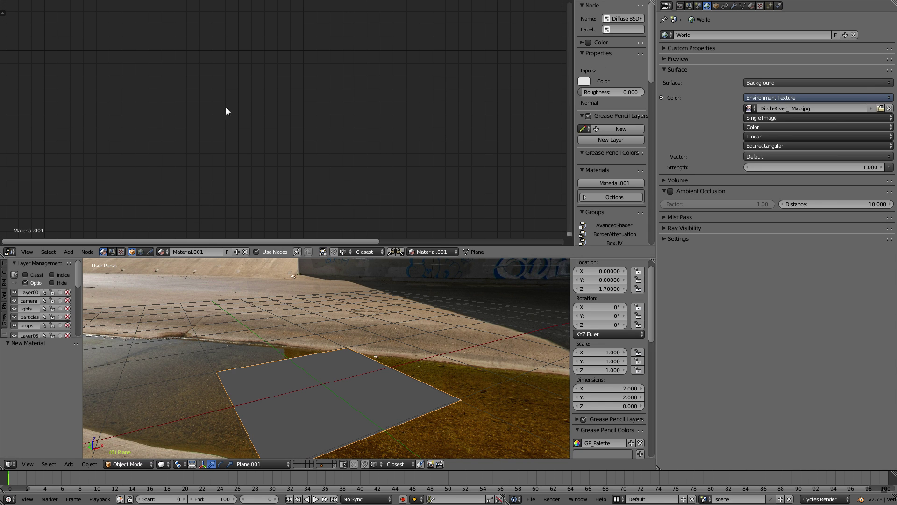
key(Home)
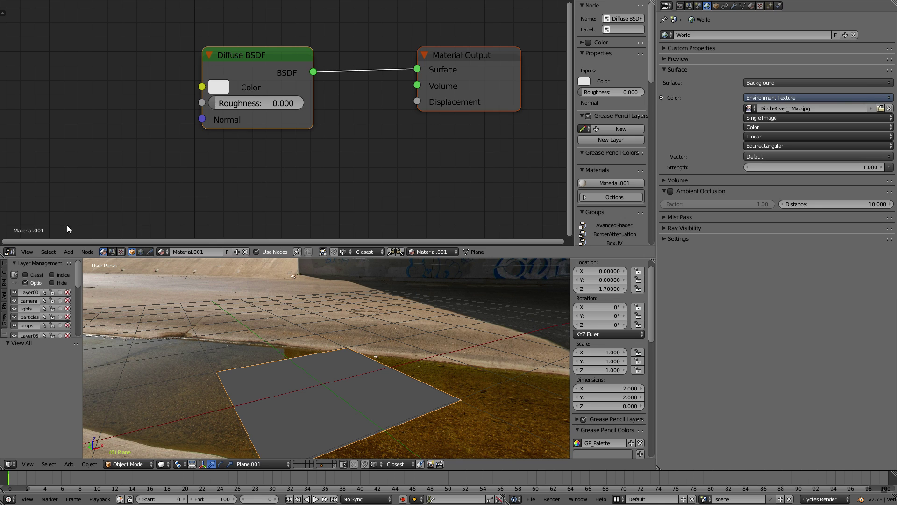
drag(67, 225, 293, 69)
key(Delete)
Add an Emission shader and connect it to the Material Output Surface.
click(64, 253)
mouse_move(83, 215)
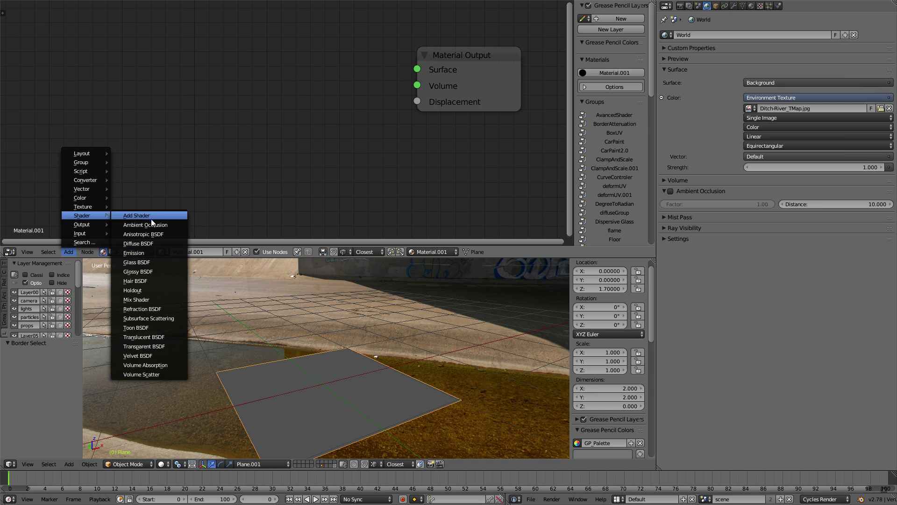
click(135, 253)
click(355, 81)
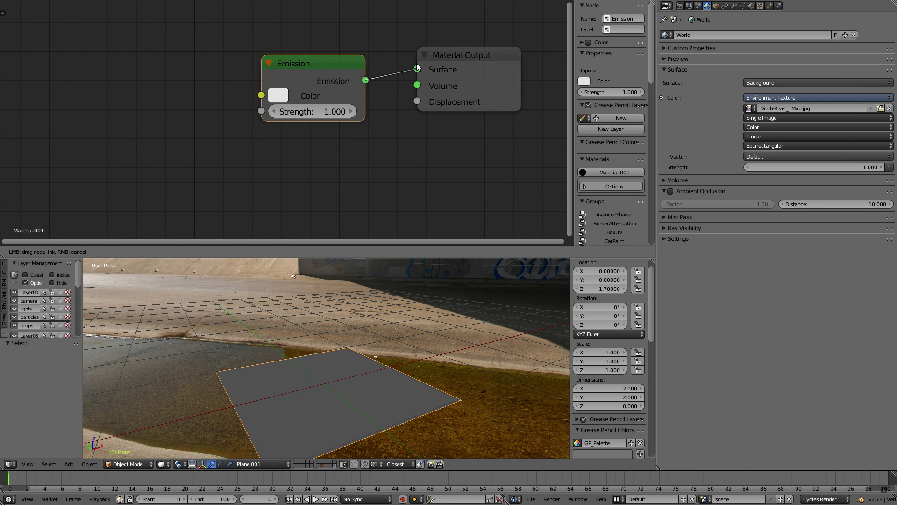
middle_drag(222, 133, 340, 134)
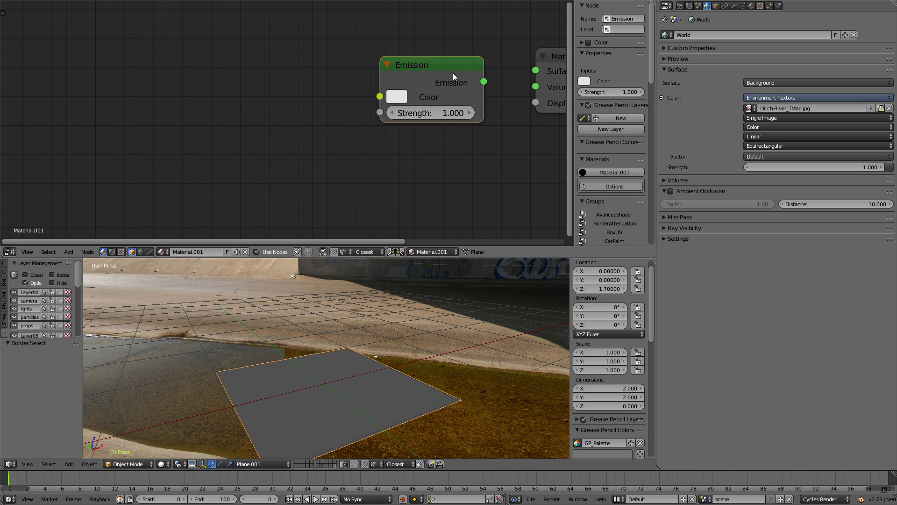
ctrl+shift+click(453, 73)
key(shift+a)
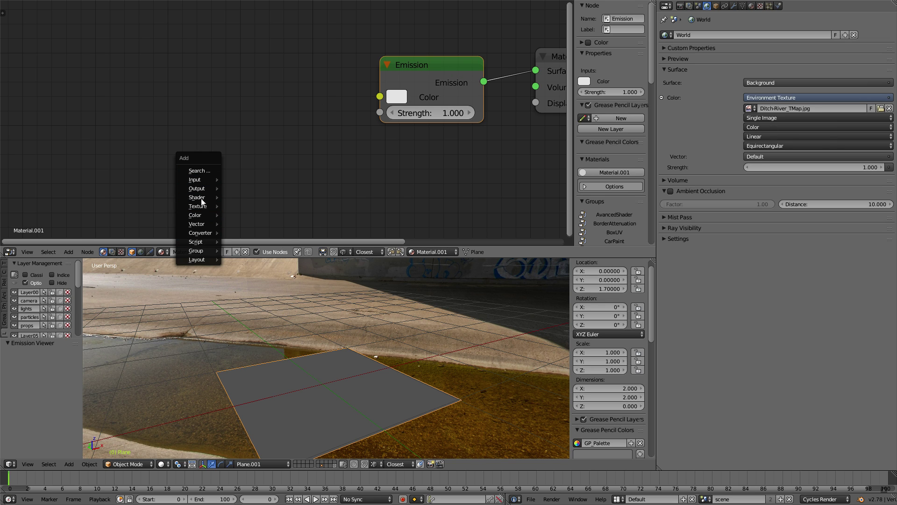
mouse_move(198, 207)
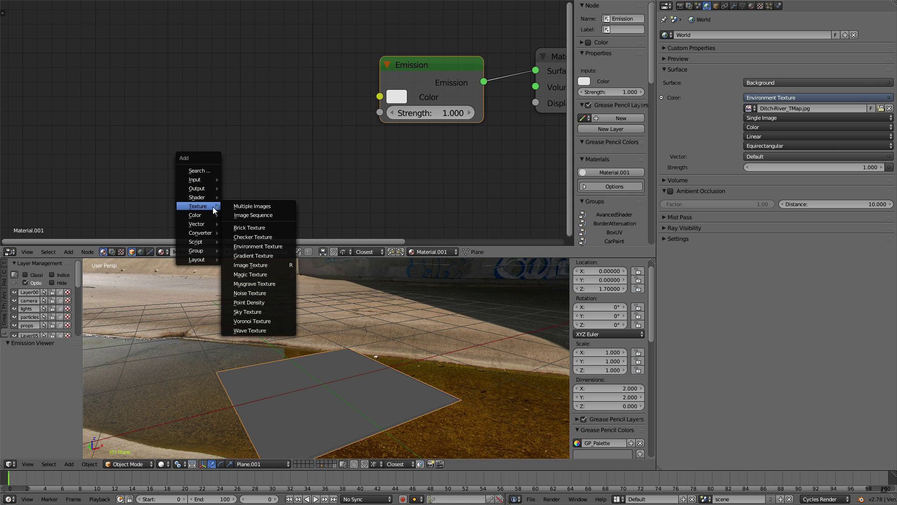
Add an Environment Texture with Ditch-River_TMap.jpg feeding the Emission Color.
click(254, 246)
click(231, 119)
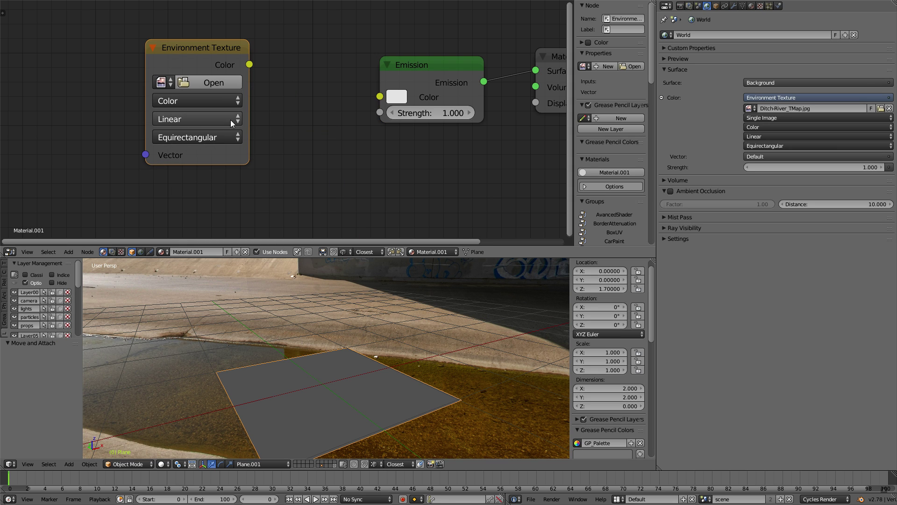
click(160, 83)
text(d)
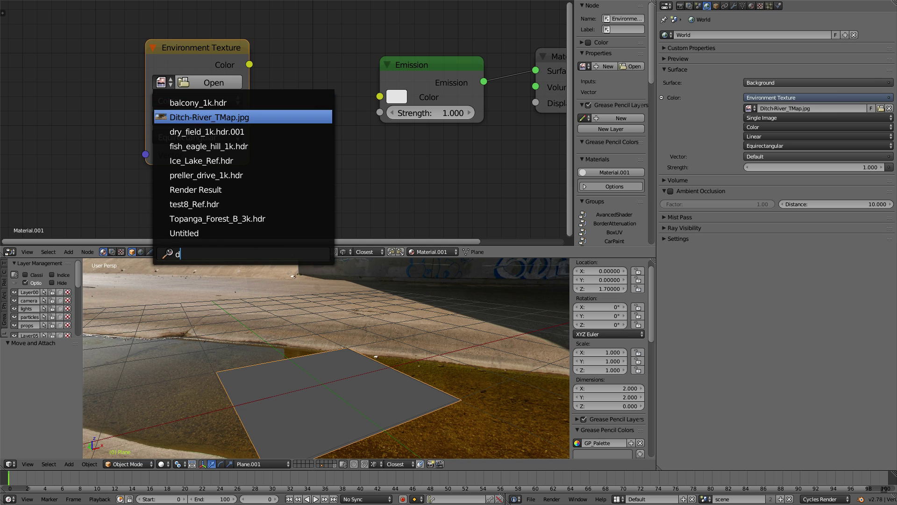
click(209, 118)
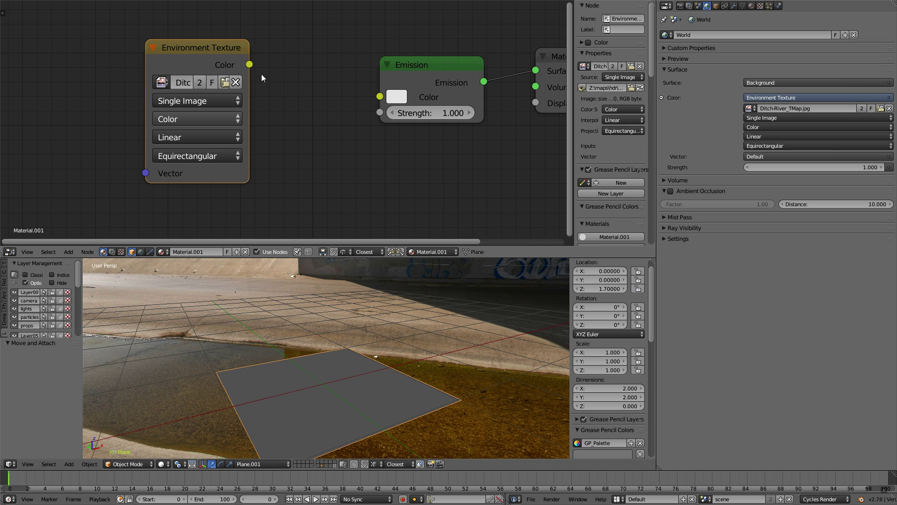
drag(255, 67, 380, 97)
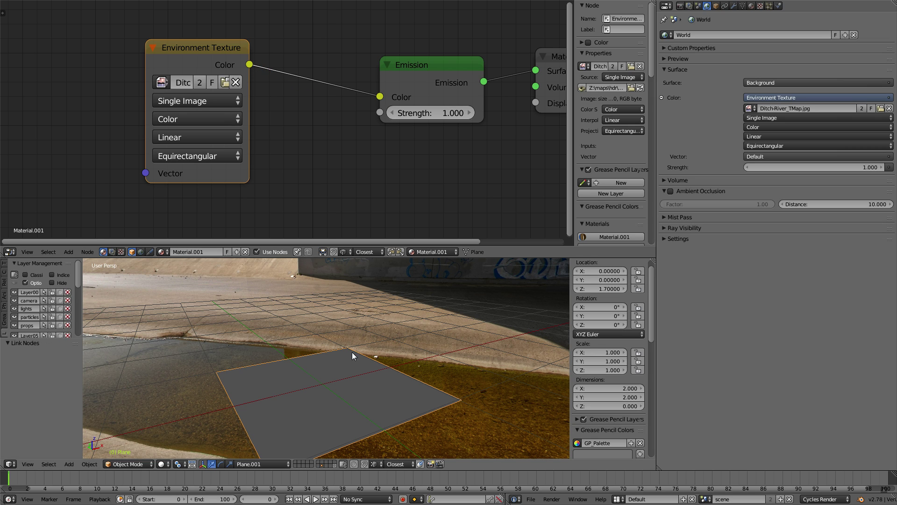
Switch viewport shading to Material and add Texture Coordinate and Mapping nodes with Ctrl+T.
key(z)
click(276, 329)
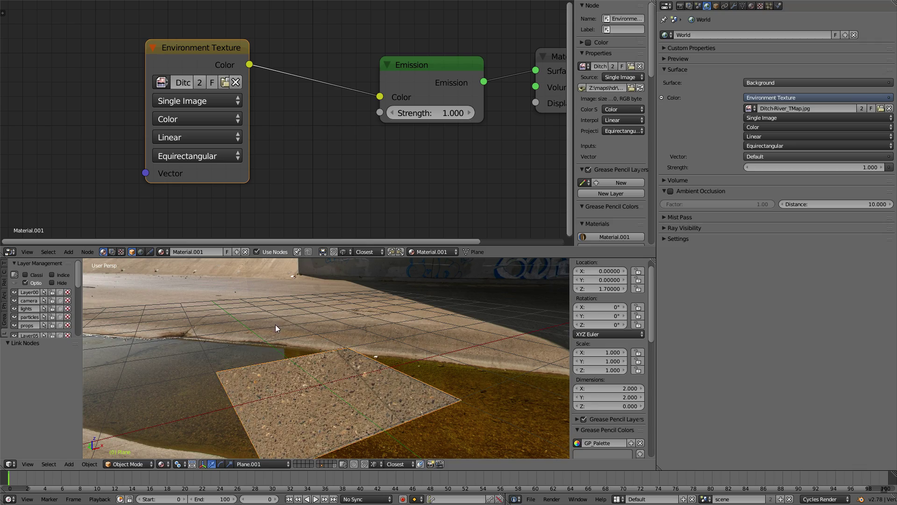
mouse_move(276, 325)
middle_down()
mouse_move(447, 349)
mouse_move(332, 354)
mouse_move(345, 281)
middle_up()
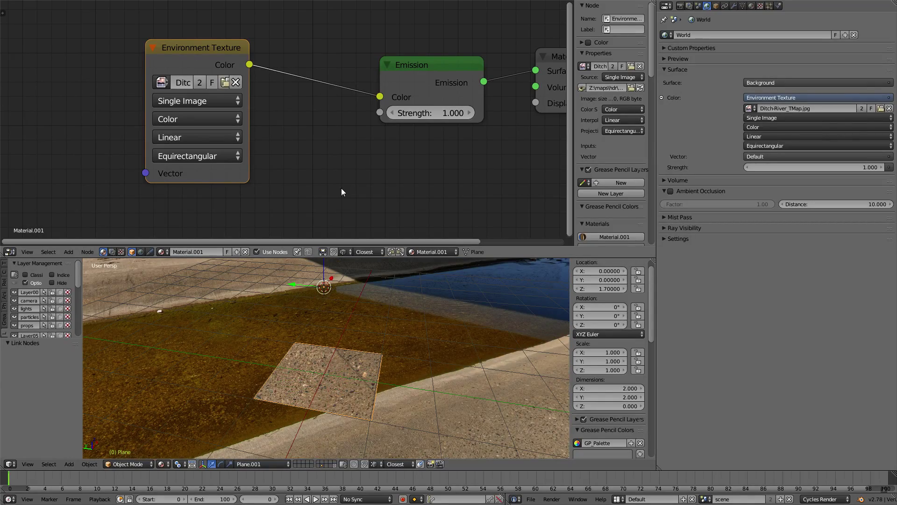
mouse_move(341, 192)
middle_down()
mouse_move(450, 214)
mouse_move(336, 134)
middle_up()
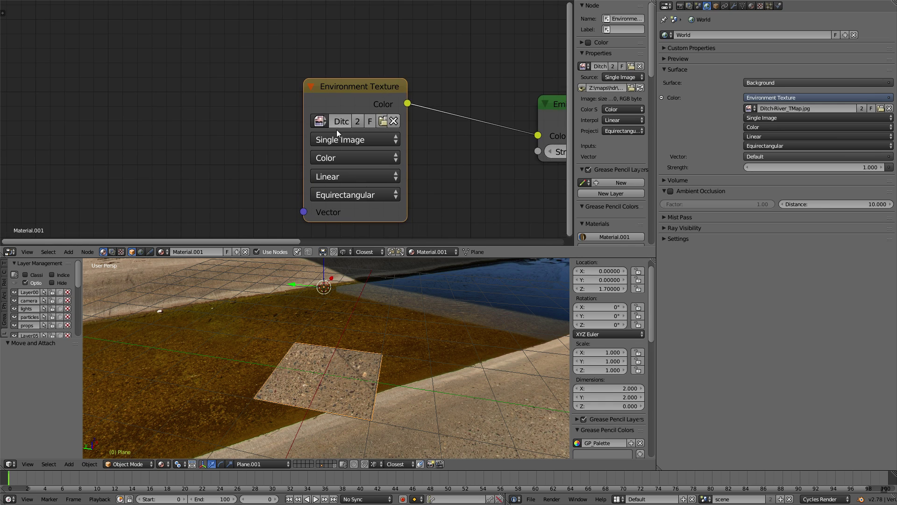
key(ctrl+t)
Connect the Texture Coordinate Object output to the Mapping Vector input.
middle_drag(360, 94, 472, 54)
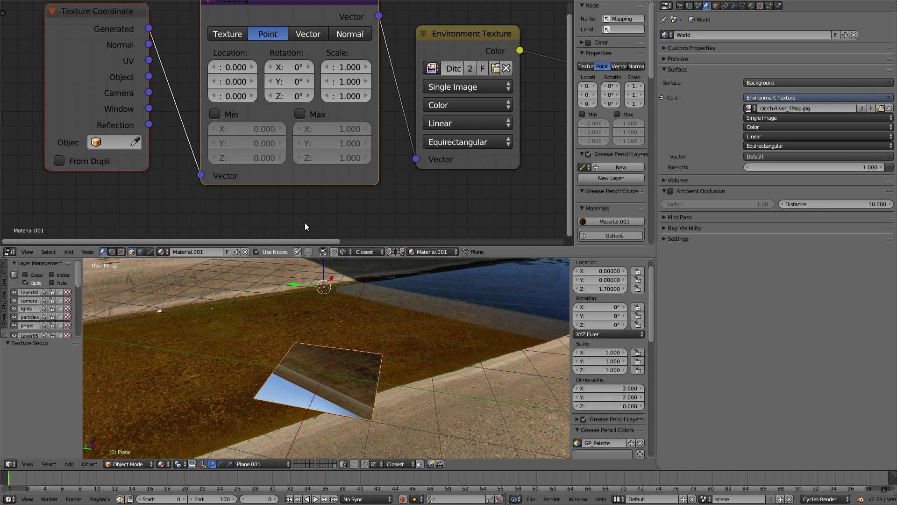
middle_drag(155, 41, 145, 71)
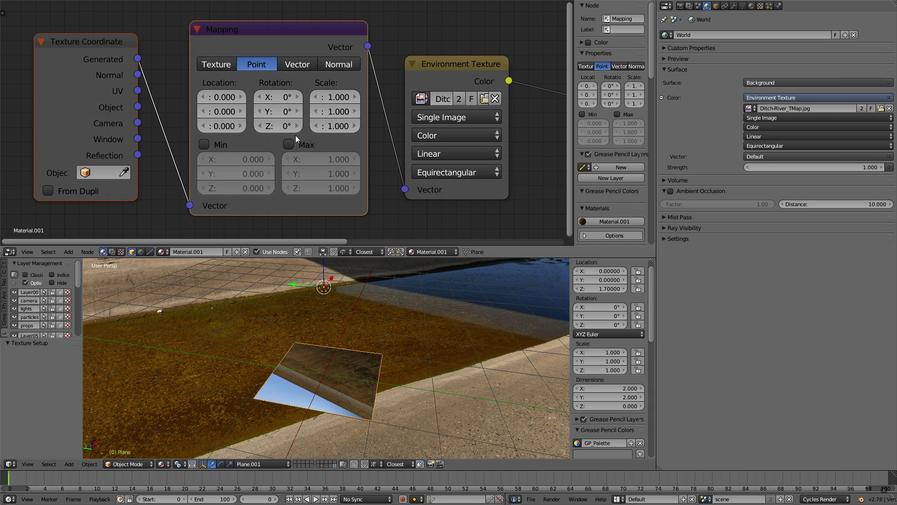
middle_drag(166, 190, 193, 178)
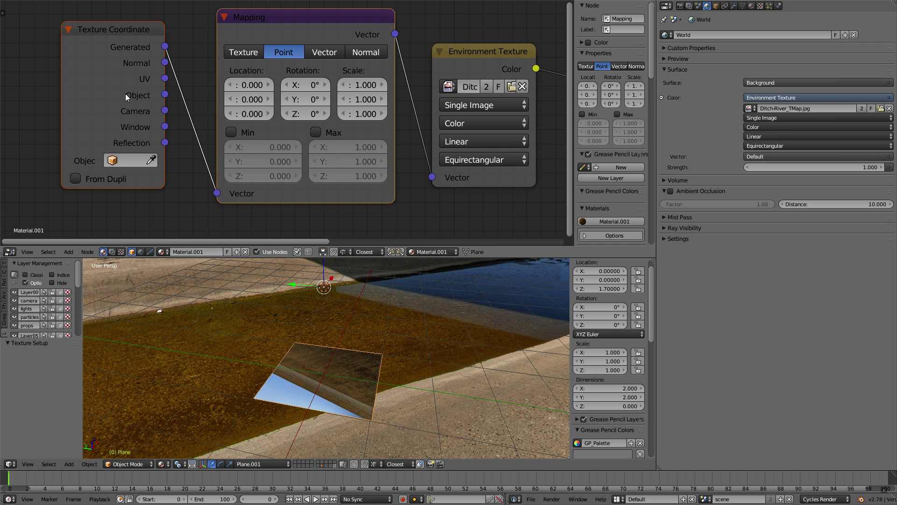
middle_drag(70, 74, 130, 120)
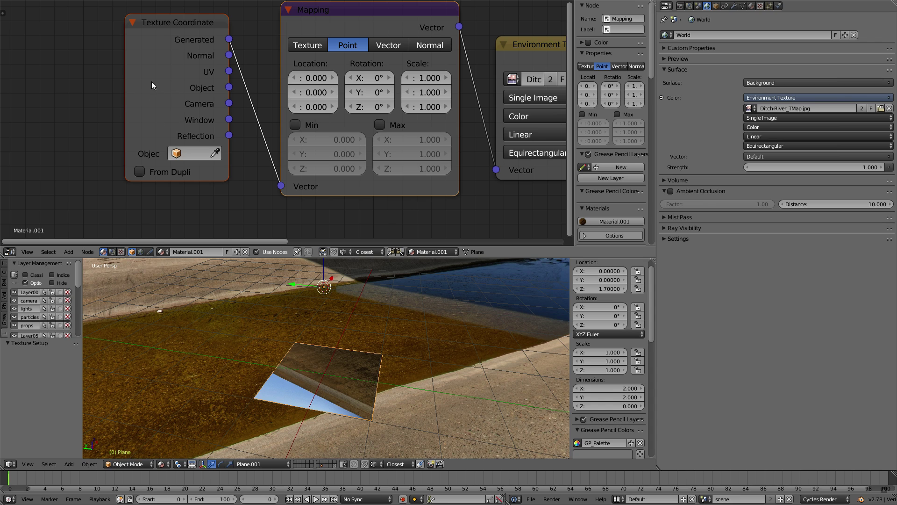
middle_drag(77, 108, 122, 106)
mouse_move(145, 154)
mouse_down()
mouse_move(215, 49)
mouse_move(100, 55)
mouse_up()
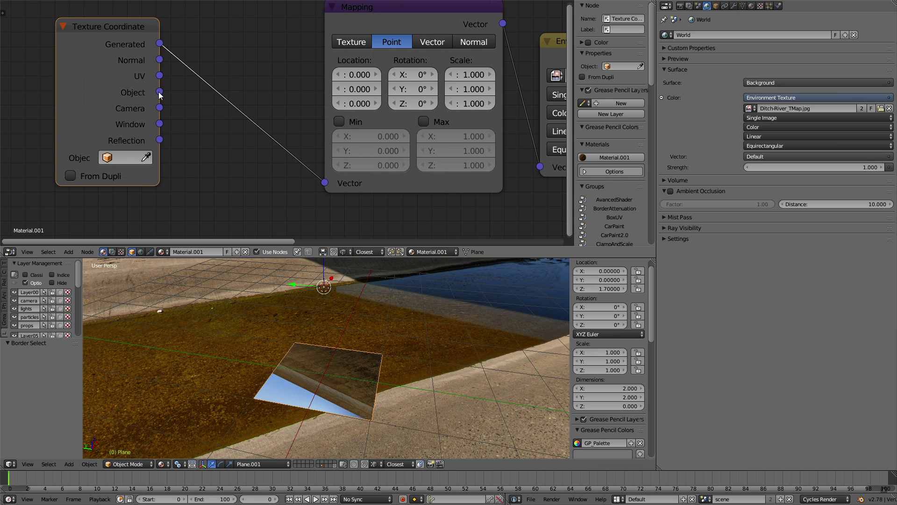
mouse_move(160, 92)
mouse_down()
mouse_move(217, 183)
mouse_move(326, 185)
mouse_up()
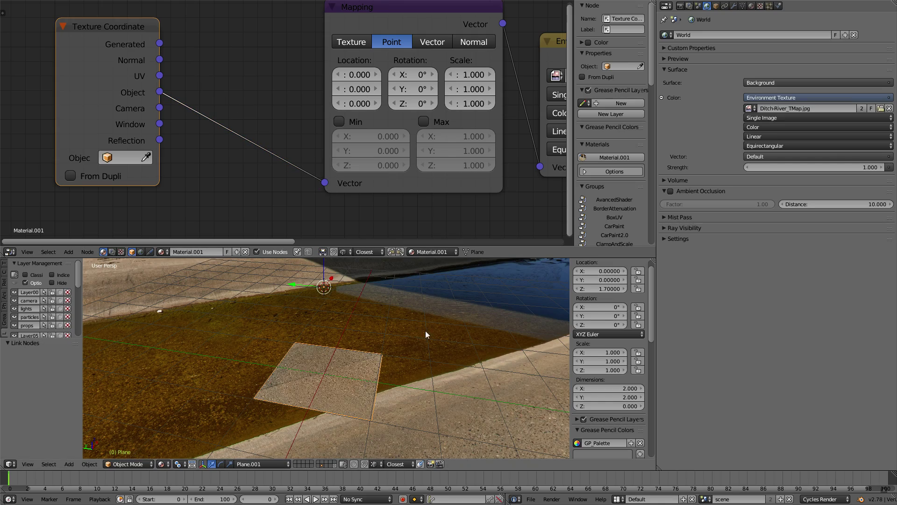
Orbit the maximised 3D view to check the projected texture against the background.
mouse_move(425, 334)
middle_down()
mouse_move(417, 326)
mouse_move(299, 361)
mouse_move(309, 333)
mouse_move(337, 356)
mouse_move(390, 373)
middle_up()
key(ctrl+alt+space)
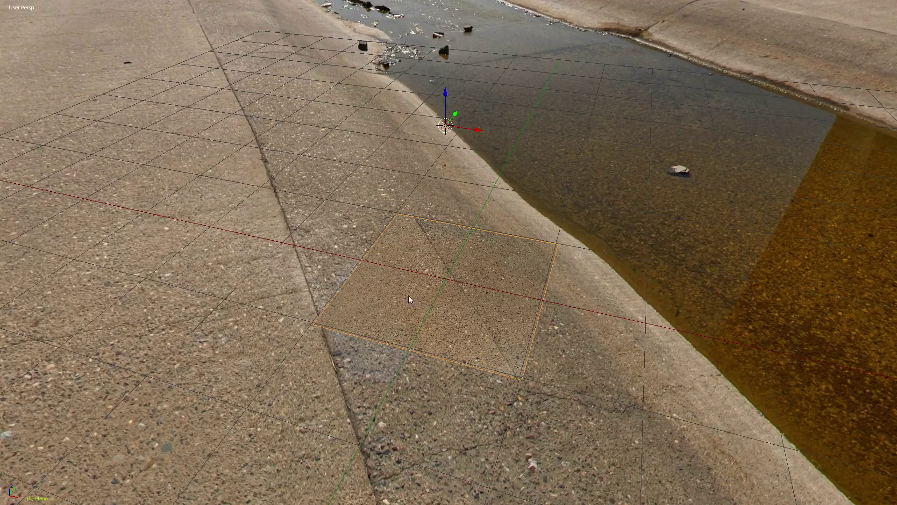
mouse_move(411, 299)
middle_down()
mouse_move(511, 295)
mouse_move(446, 316)
mouse_move(355, 313)
mouse_move(468, 277)
middle_up()
key(ctrl+alt+space)
key(a)
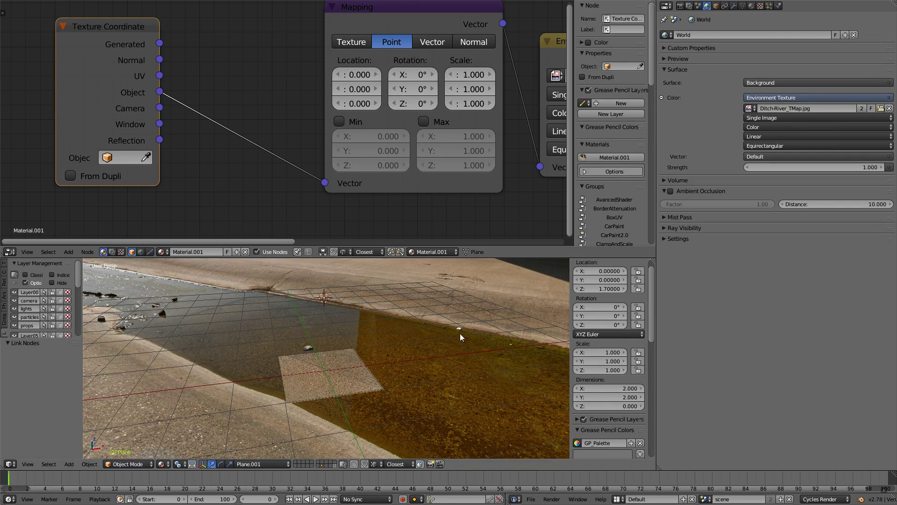
mouse_move(460, 333)
middle_down()
mouse_move(408, 328)
mouse_move(387, 304)
mouse_move(386, 346)
middle_up()
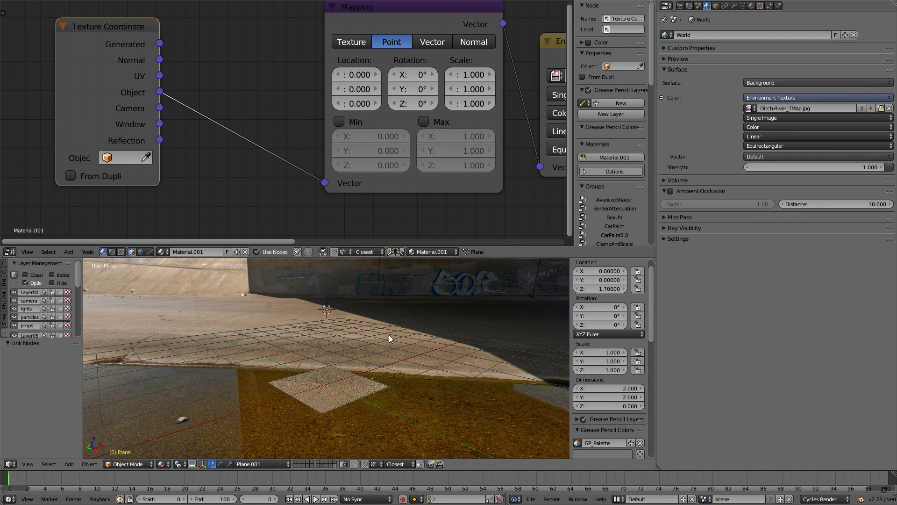
key(shift+a)
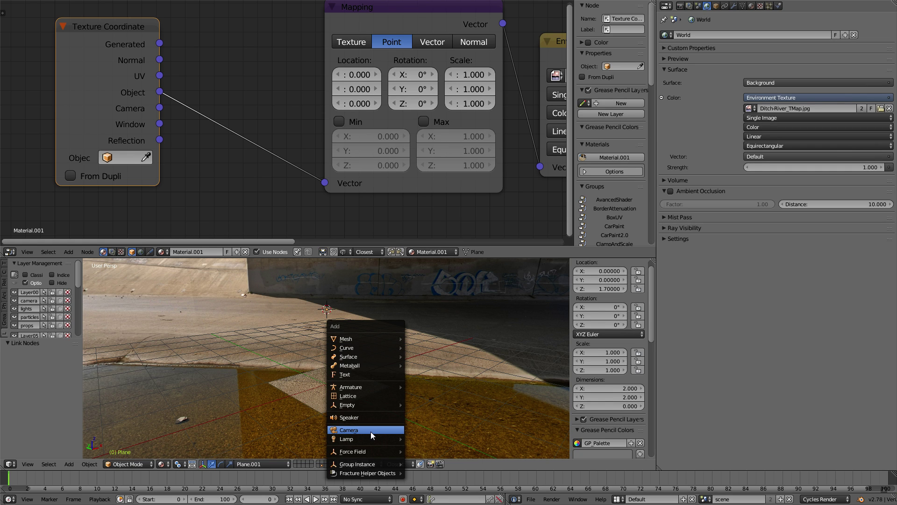
Add a camera at the 3D cursor, lock its X, Y, Z location, and make it active.
click(371, 431)
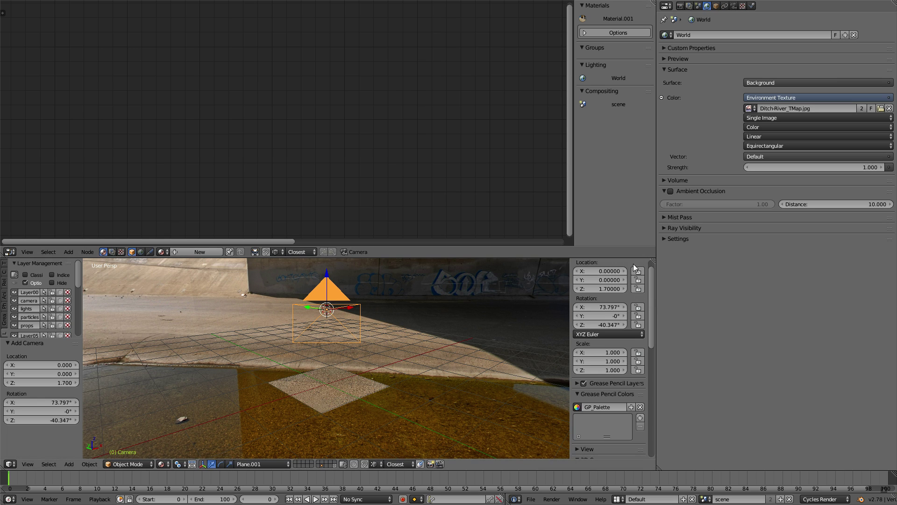
drag(638, 271, 639, 289)
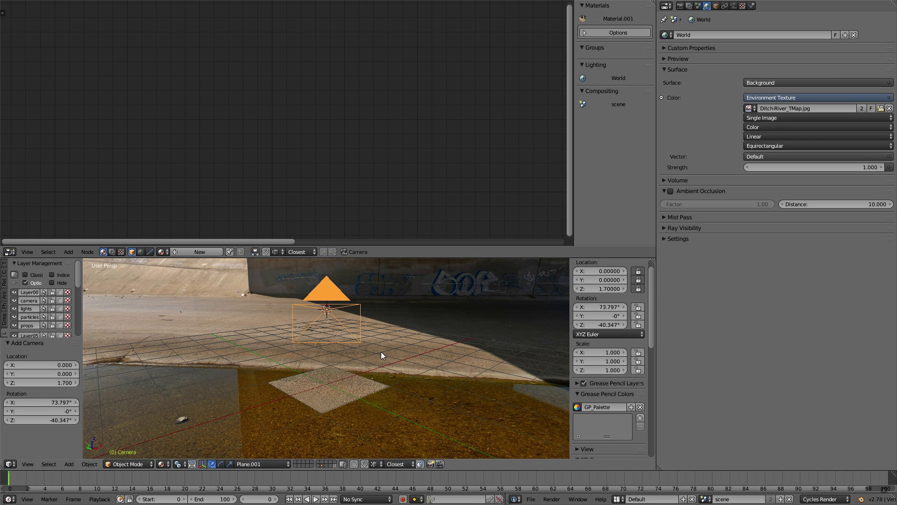
key(ctrl+KP_0)
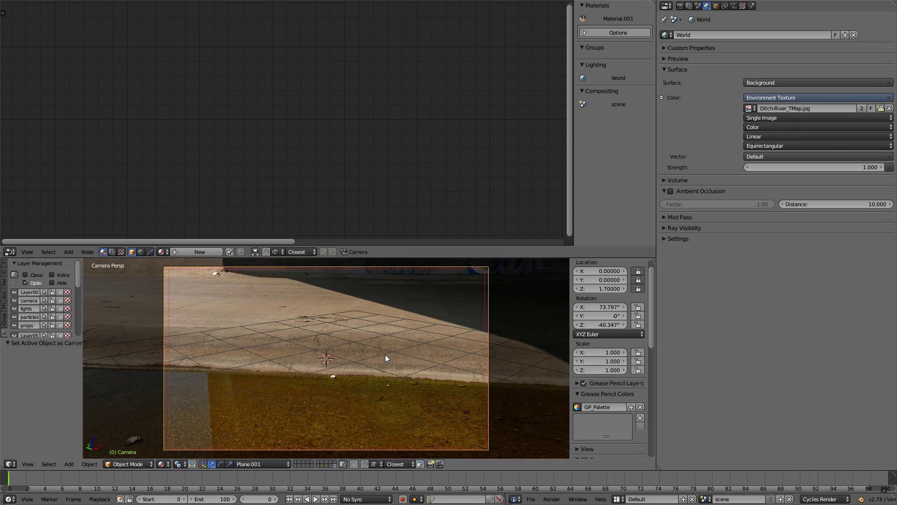
mouse_move(363, 355)
middle_down()
mouse_move(318, 380)
mouse_move(363, 354)
mouse_move(394, 306)
mouse_move(393, 333)
mouse_move(401, 330)
mouse_move(379, 347)
mouse_move(403, 316)
mouse_move(406, 326)
middle_up()
key(KP_0)
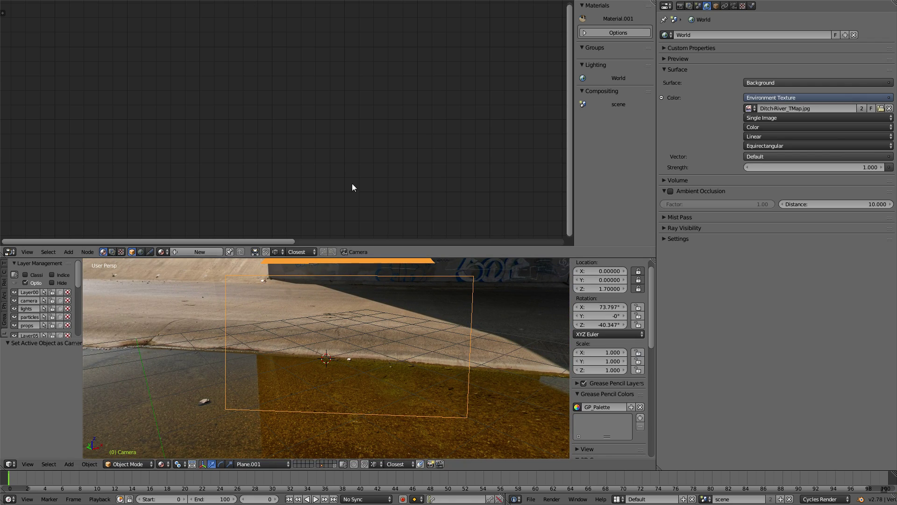
key(KP_0)
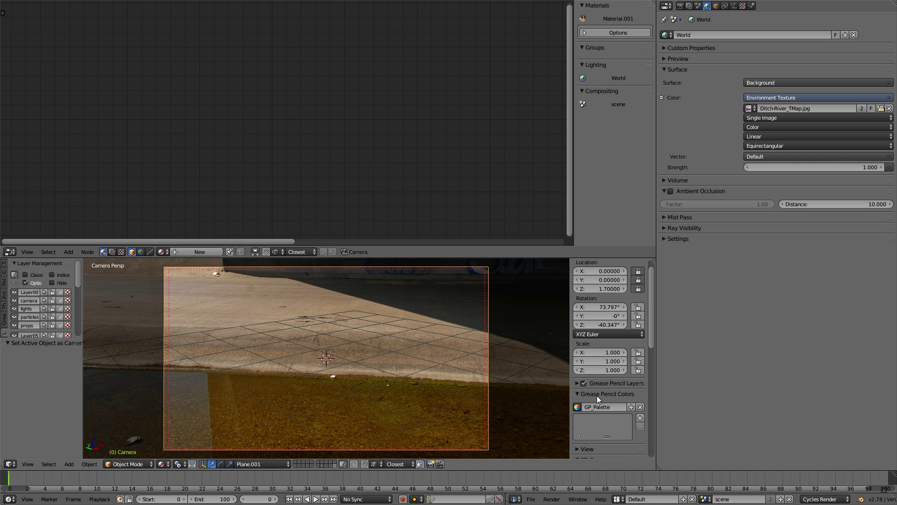
Merge the node editor into the 3D view, aim the locked camera at the concrete ground, and edit the plane.
middle_drag(599, 399, 602, 329)
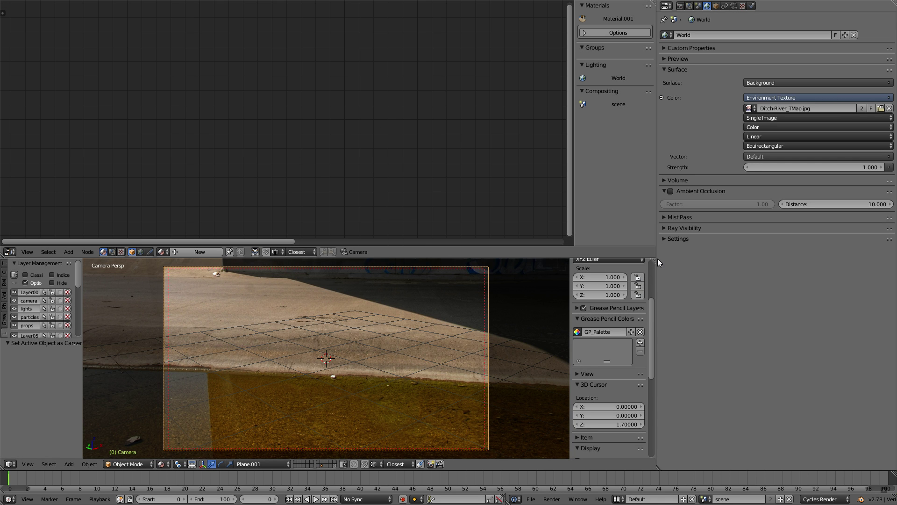
drag(653, 270, 653, 237)
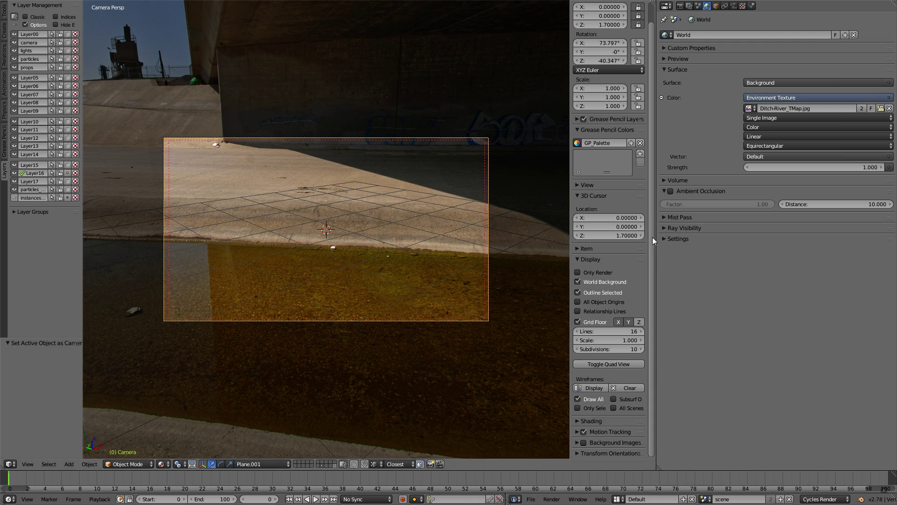
click(581, 187)
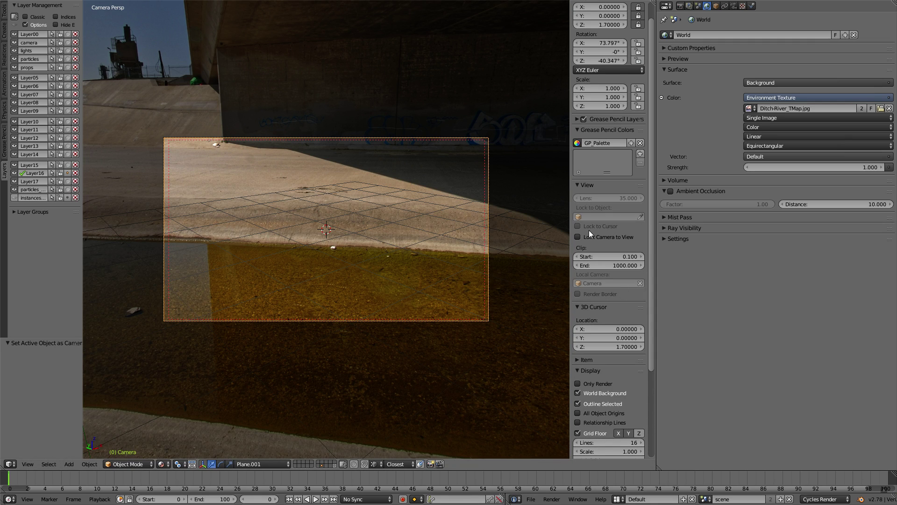
middle_drag(395, 271, 304, 299)
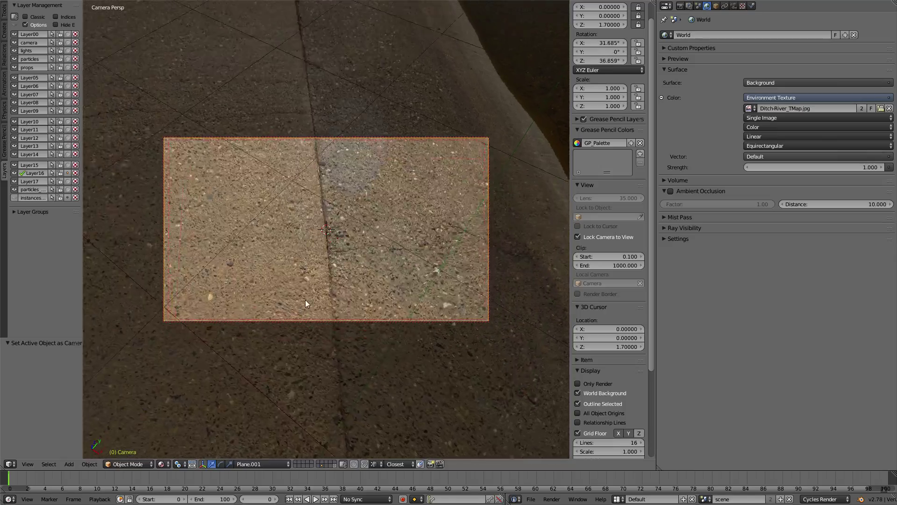
right_click(323, 287)
mouse_move(382, 293)
middle_down()
mouse_move(424, 270)
mouse_move(402, 275)
mouse_move(434, 297)
mouse_move(403, 312)
middle_up()
key(Tab)
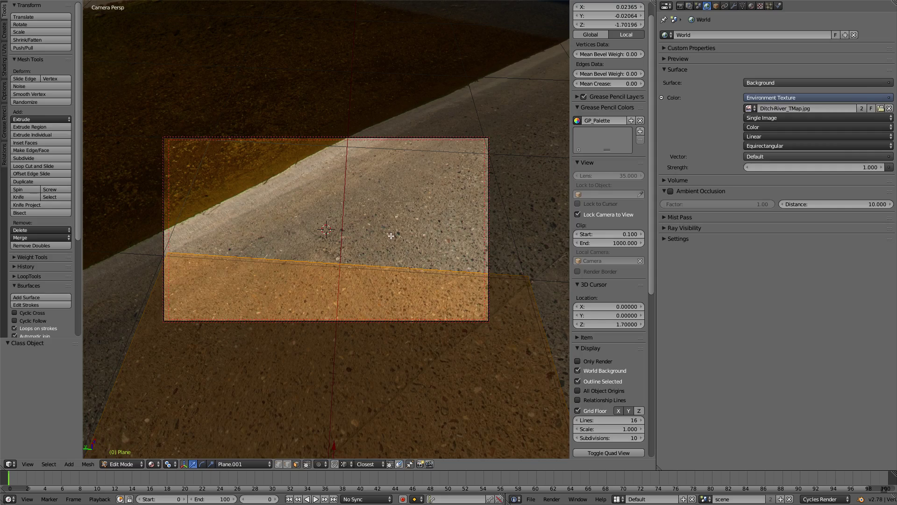
Back in Object Mode, lower the camera's focal length to 13.64.
middle_drag(391, 236, 384, 261)
key(Tab)
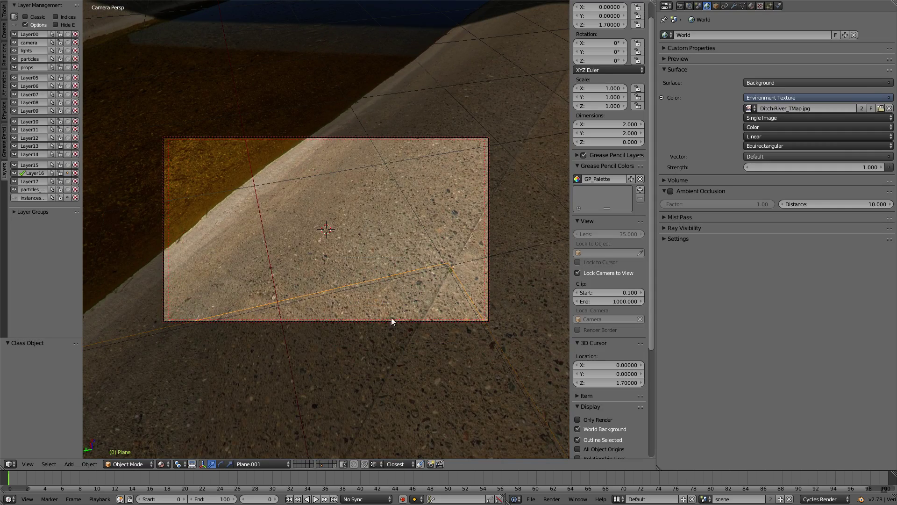
key(w)
click(403, 331)
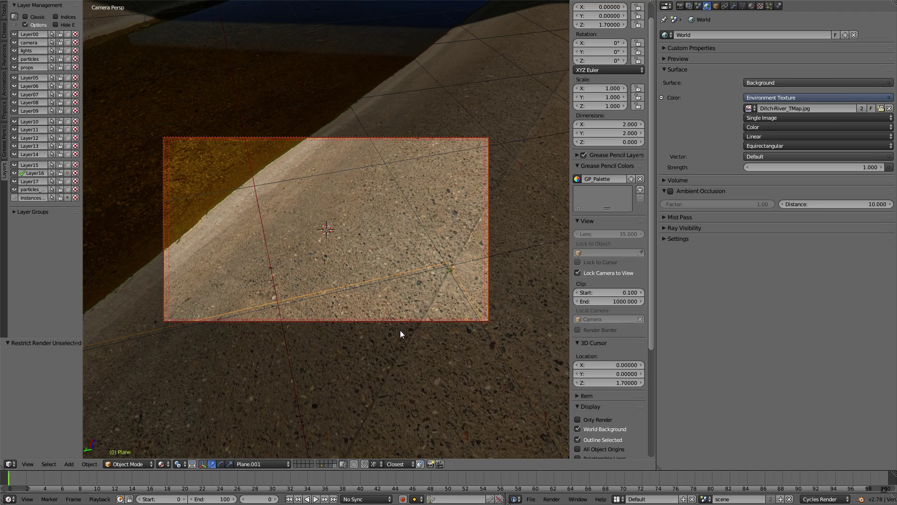
key(w)
click(379, 322)
click(734, 5)
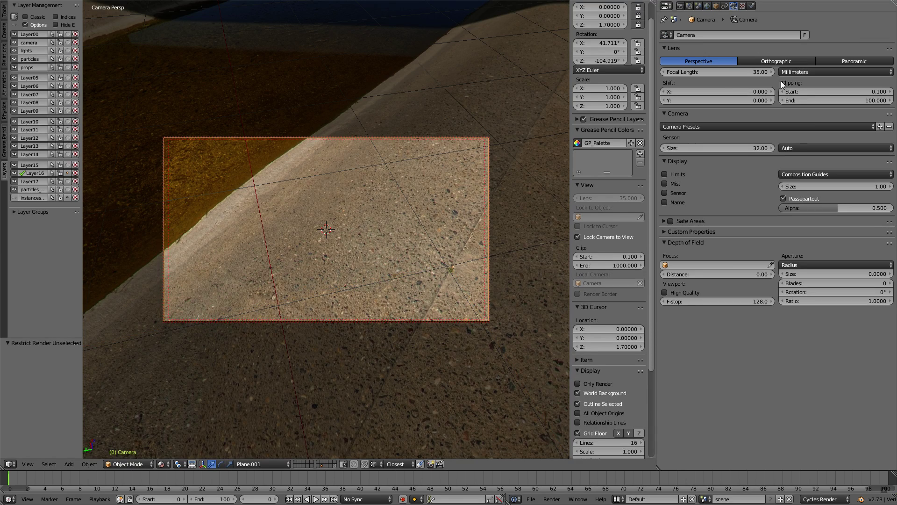
drag(733, 71, 713, 71)
Rotate the plane mesh about -46° around Z in Edit Mode.
click(369, 254)
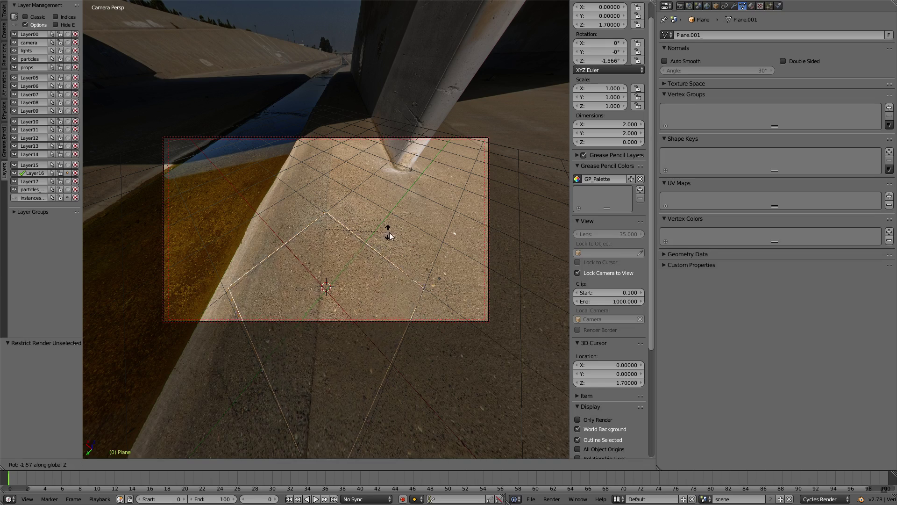
key(Tab)
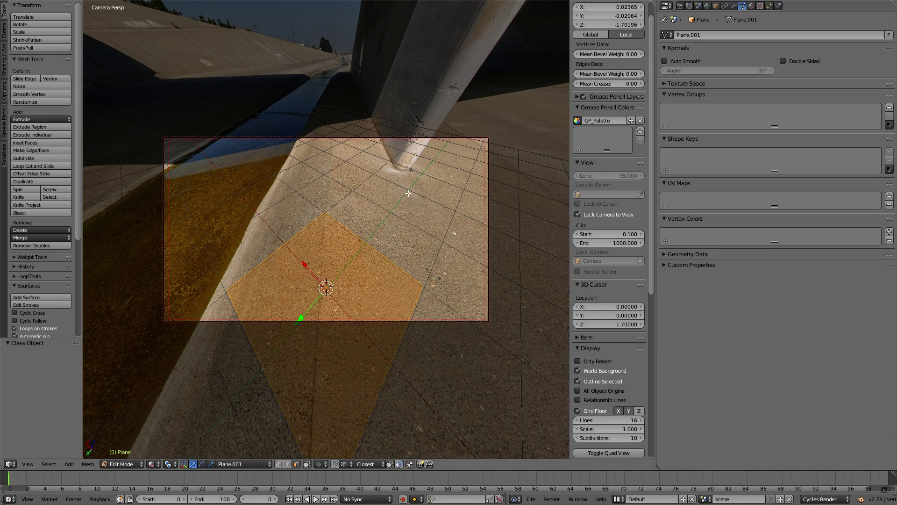
key(r)
key(z)
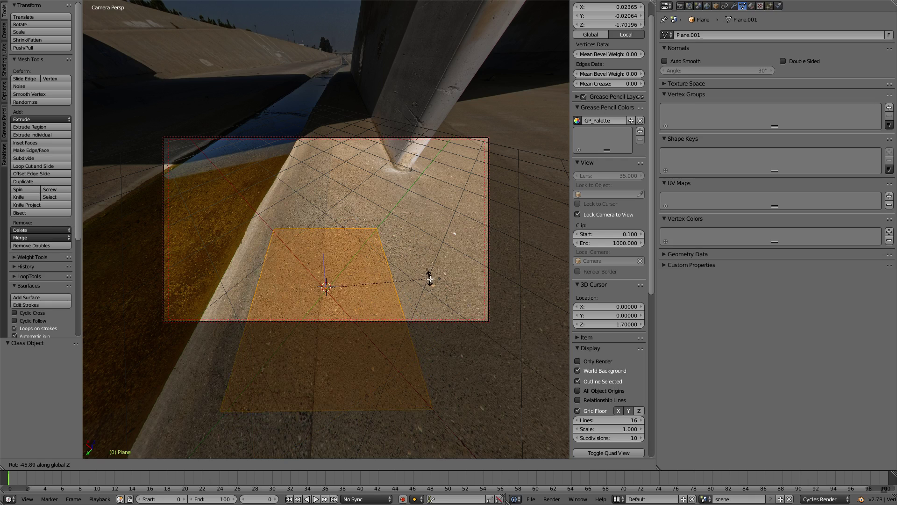
click(458, 180)
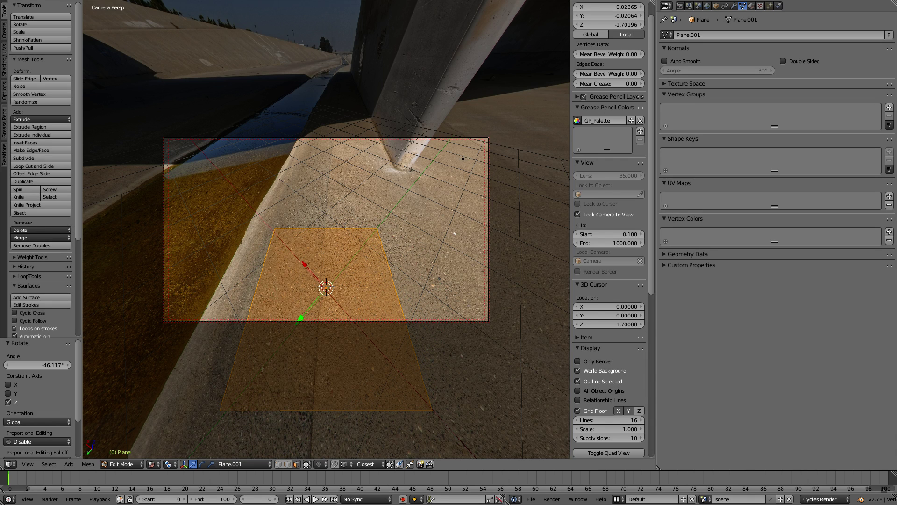
Select the whole mesh and expand the Texture Space settings.
key(a)
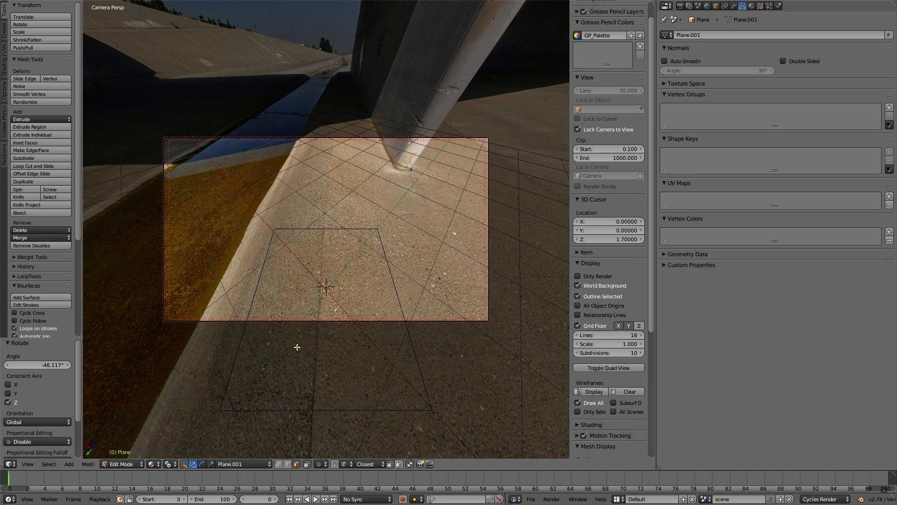
key(a)
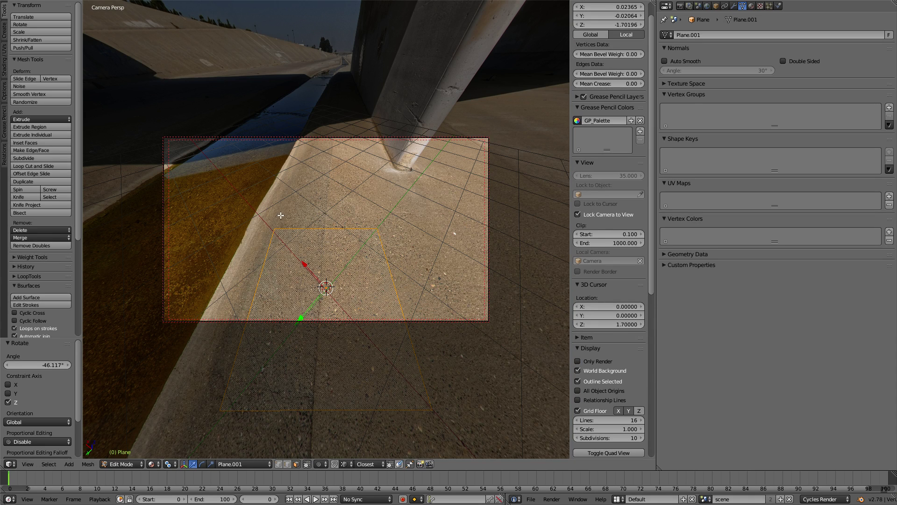
click(660, 84)
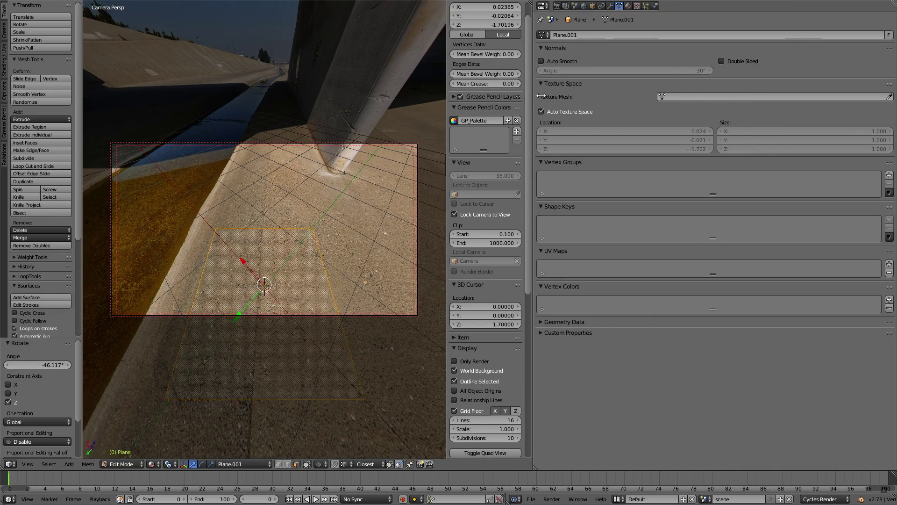
drag(655, 85, 544, 86)
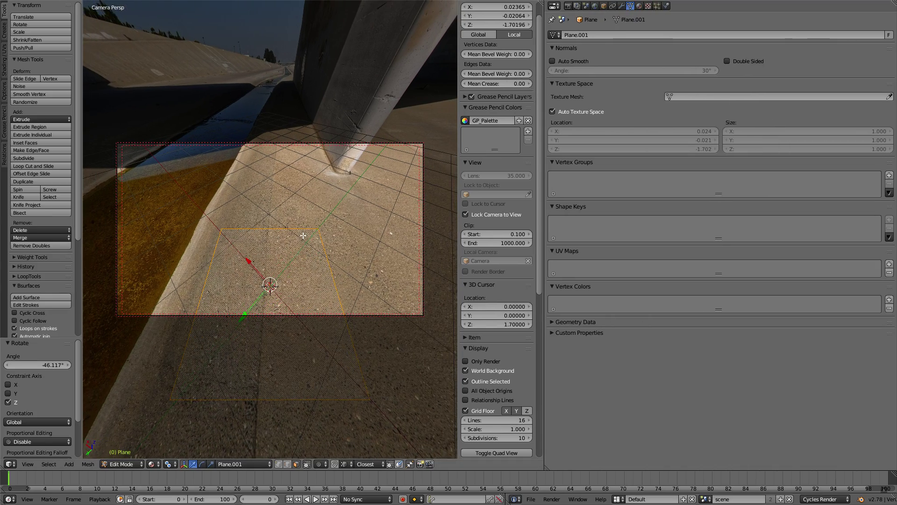
Turn the properties area into a second, wider 3D view with Textured shading.
key(t)
key(n)
click(673, 139)
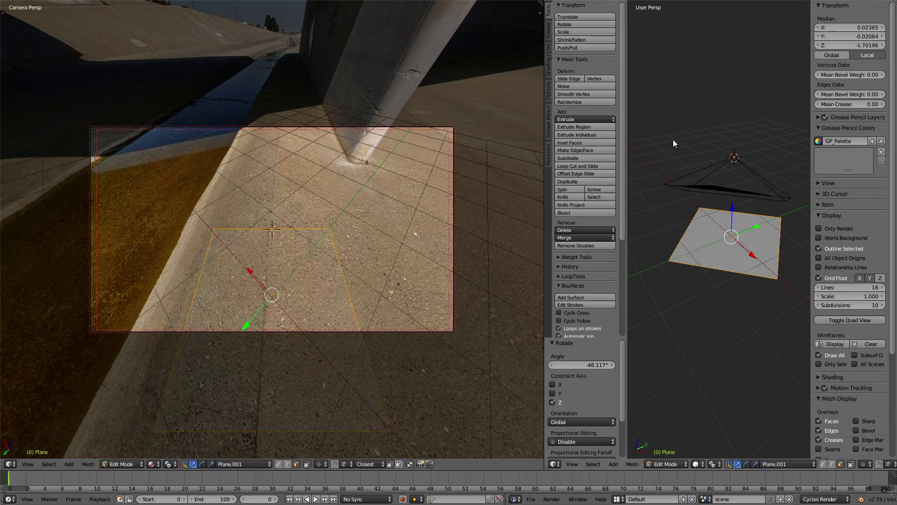
mouse_move(546, 175)
mouse_down()
mouse_move(467, 187)
mouse_move(491, 191)
mouse_up()
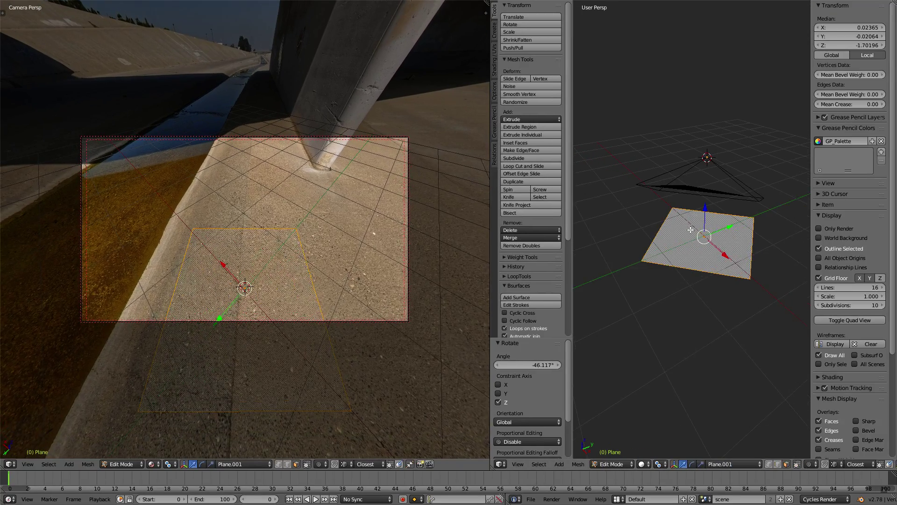
key(z)
click(641, 204)
middle_drag(674, 239, 616, 283)
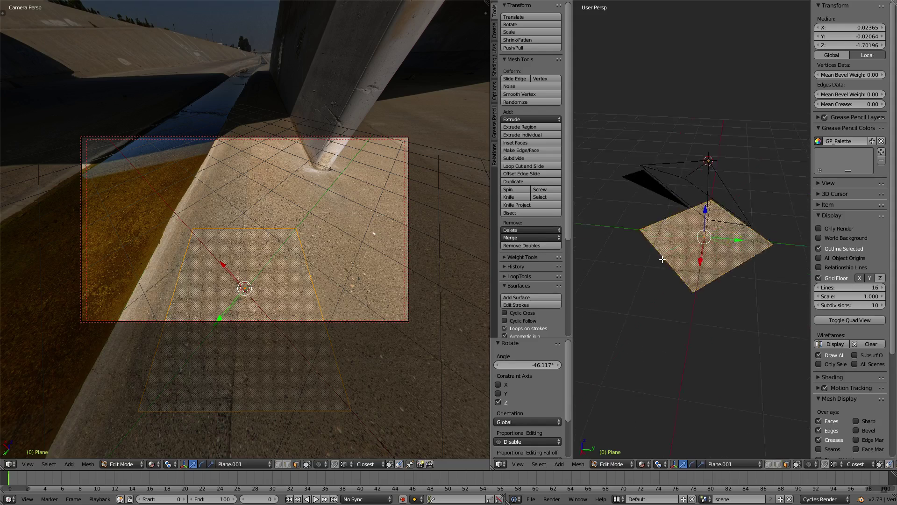
In Edge select, extrude the plane's top edge flat into a long strip along the channel.
key(a)
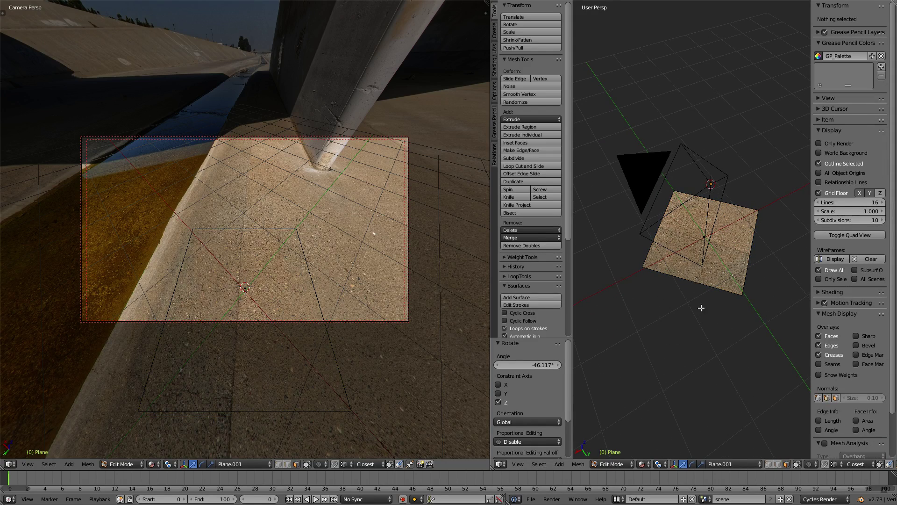
key(ctrl+Tab)
click(675, 301)
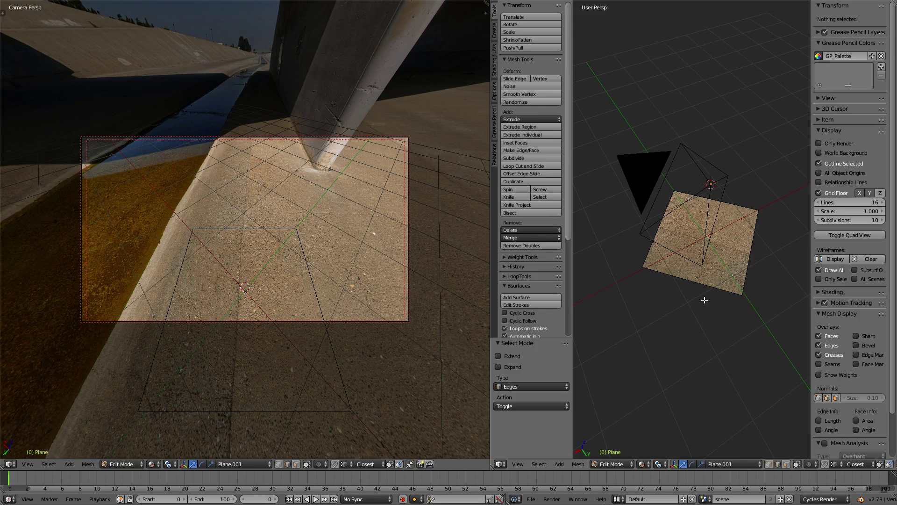
right_click(237, 229)
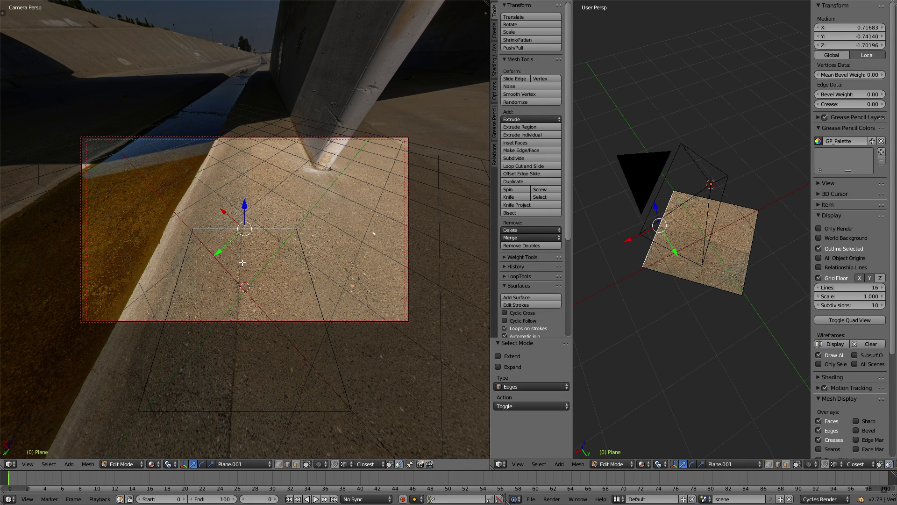
key(e)
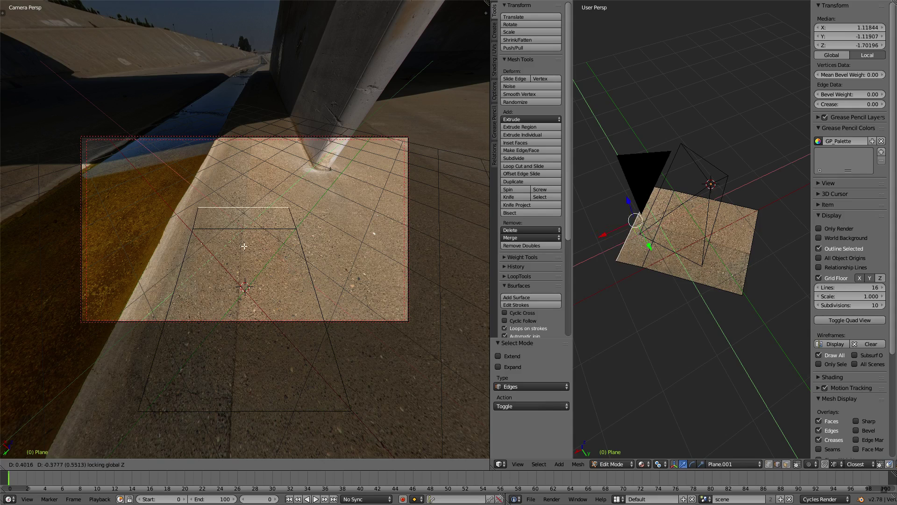
key(shift+z)
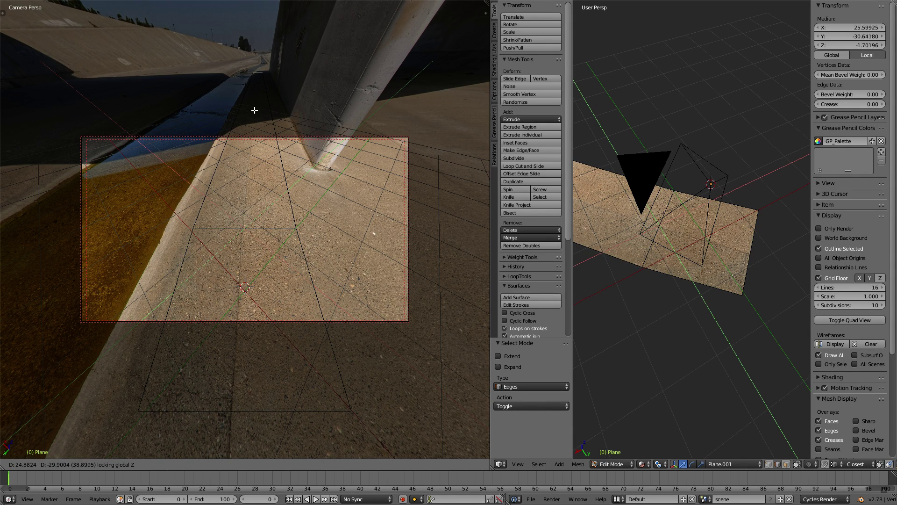
click(253, 106)
Slide a side edge of the strip flat along the ground to a new position.
right_click(271, 132)
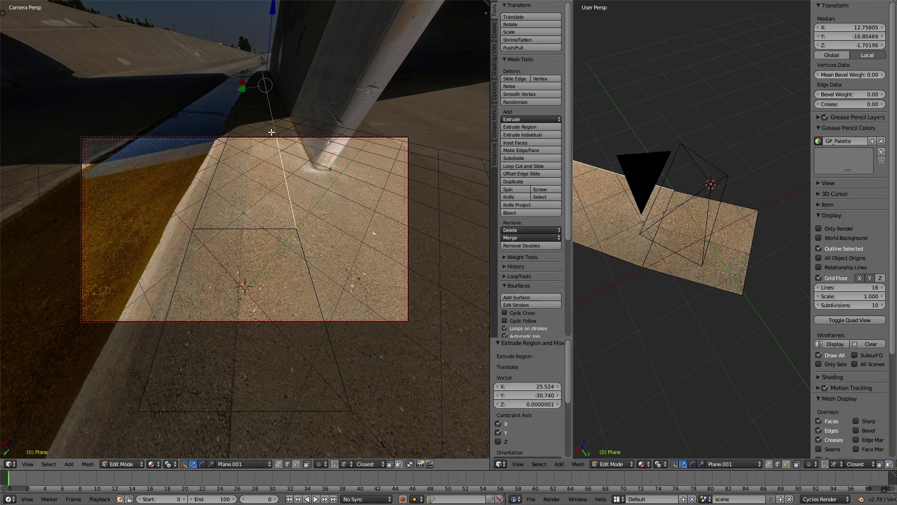
key(g)
key(shift+z)
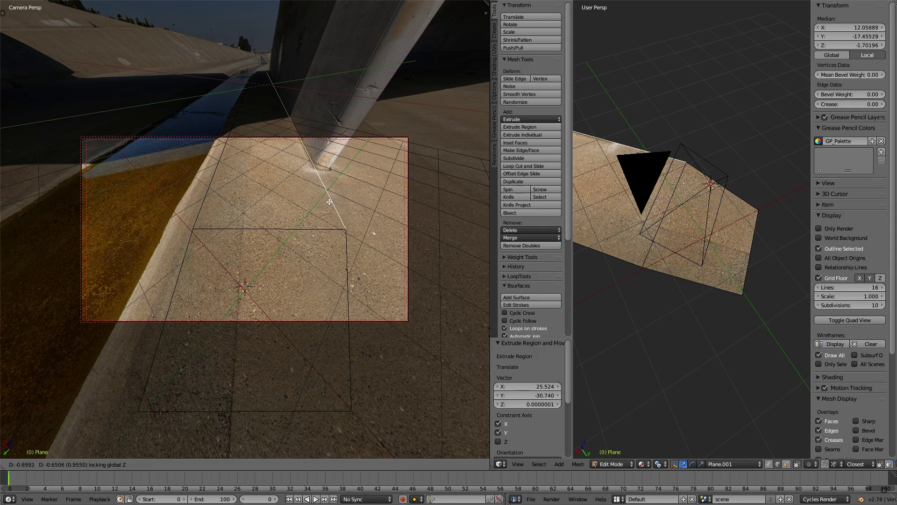
click(327, 201)
key(ctrl+Tab)
click(295, 209)
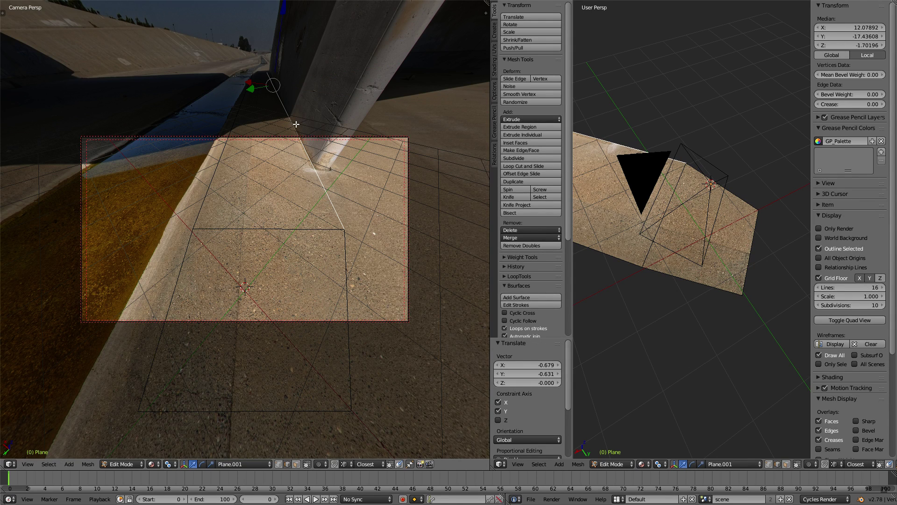
Extrude the edge straight up into a 2.742-high face, then undo back to the lower edge.
key(e)
key(z)
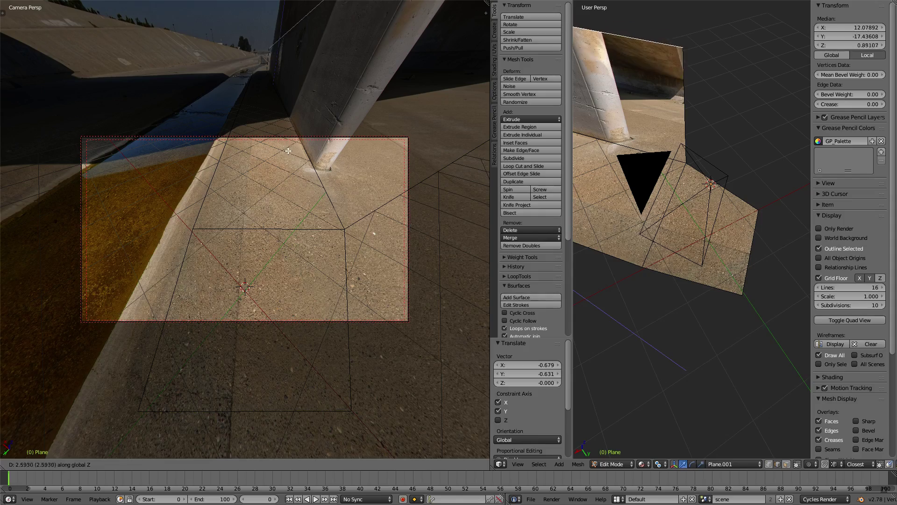
click(282, 154)
key(shift+f)
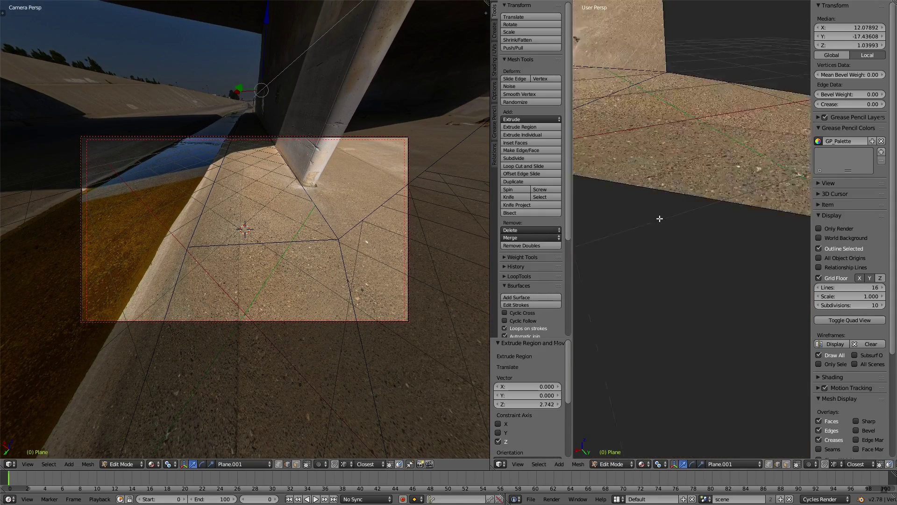
scroll(672, 154, down, 2)
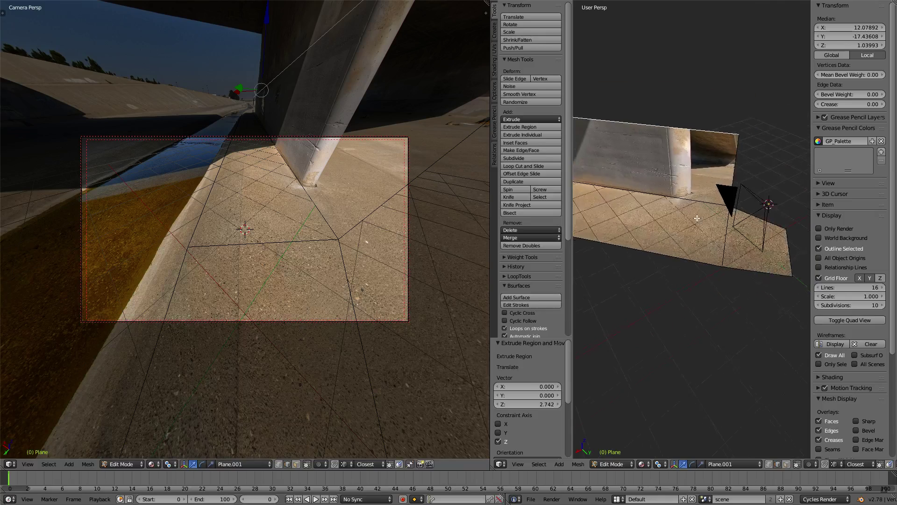
key(ctrl+z)
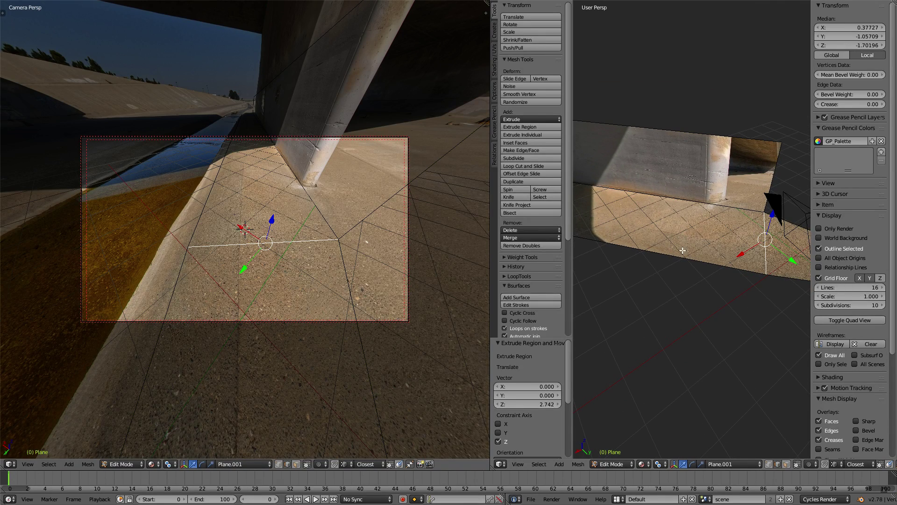
Add a loop cut across the strip and slide its vertices along their edges.
key(ctrl+r)
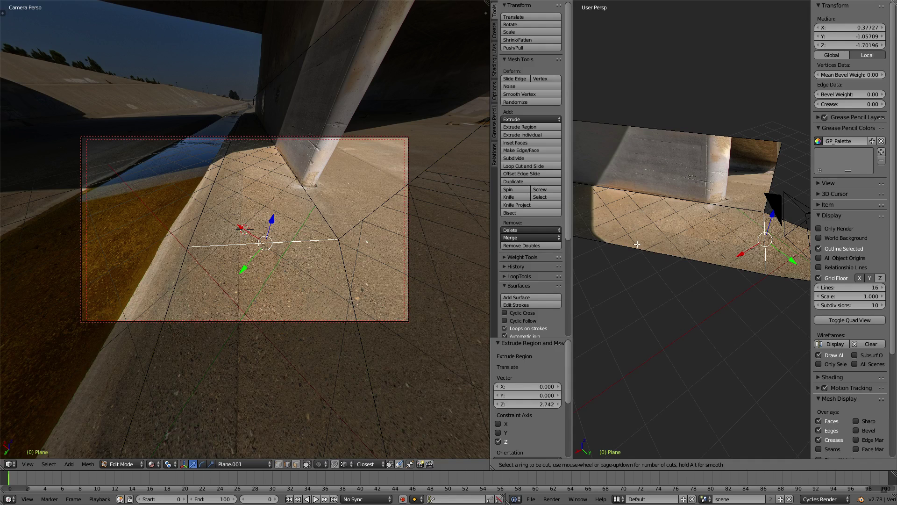
click(623, 245)
click(738, 262)
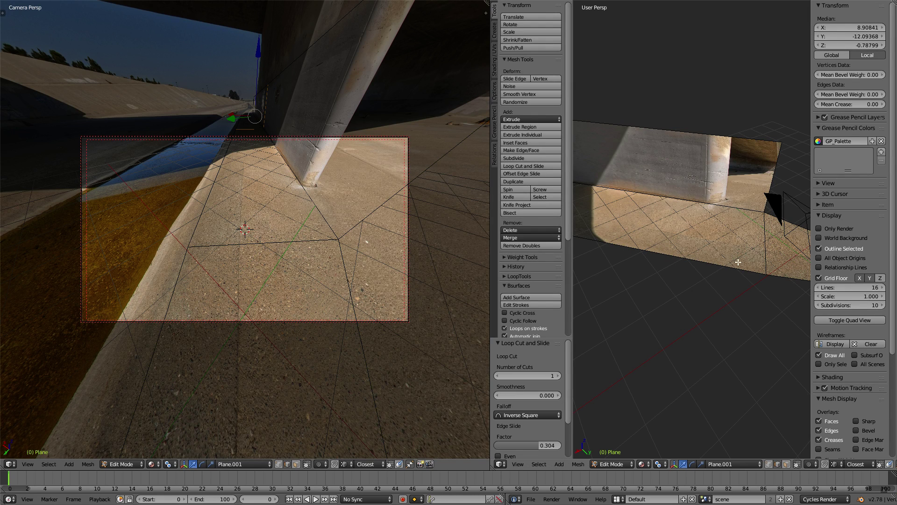
middle_drag(653, 202, 669, 261)
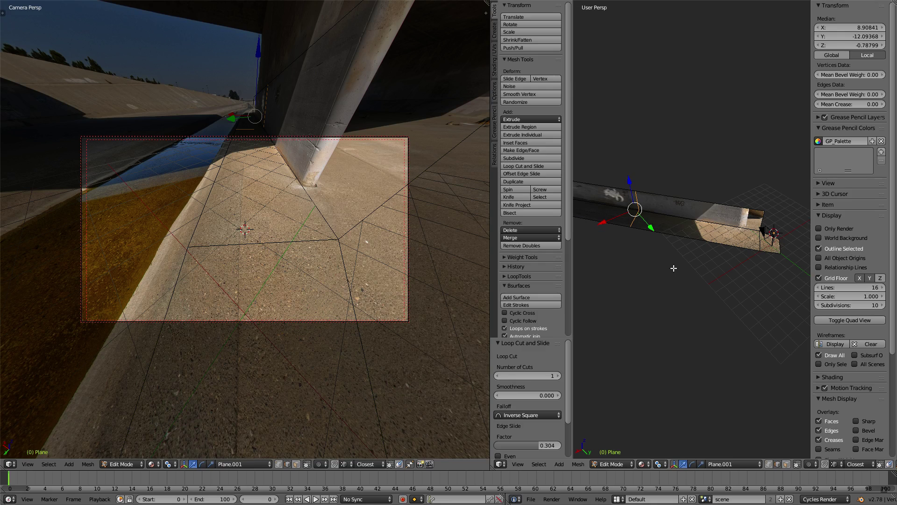
key(shift+v)
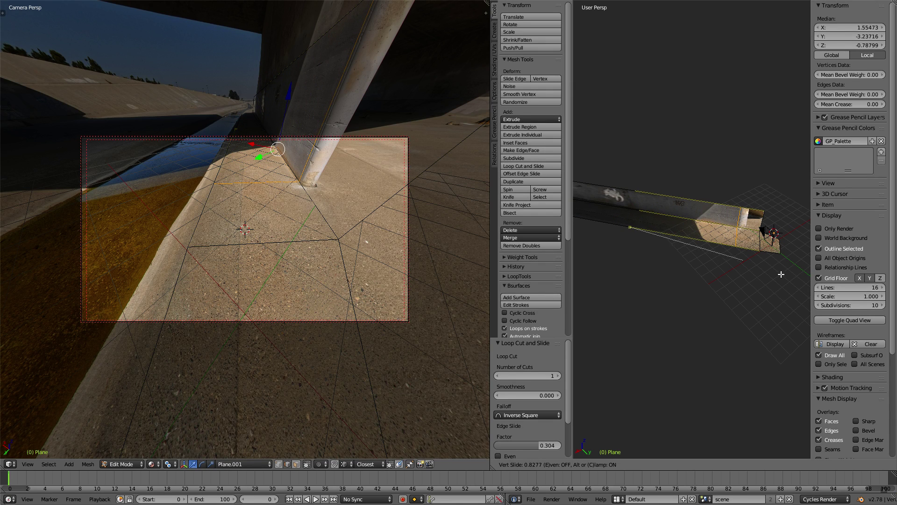
click(784, 273)
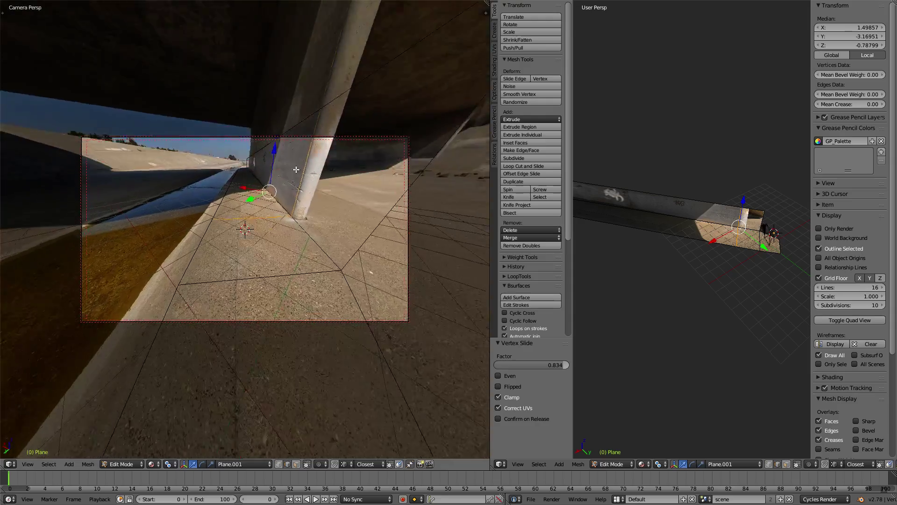
Raise the strip's long top edge straight up into a tall pillar wall.
middle_drag(285, 203, 263, 254)
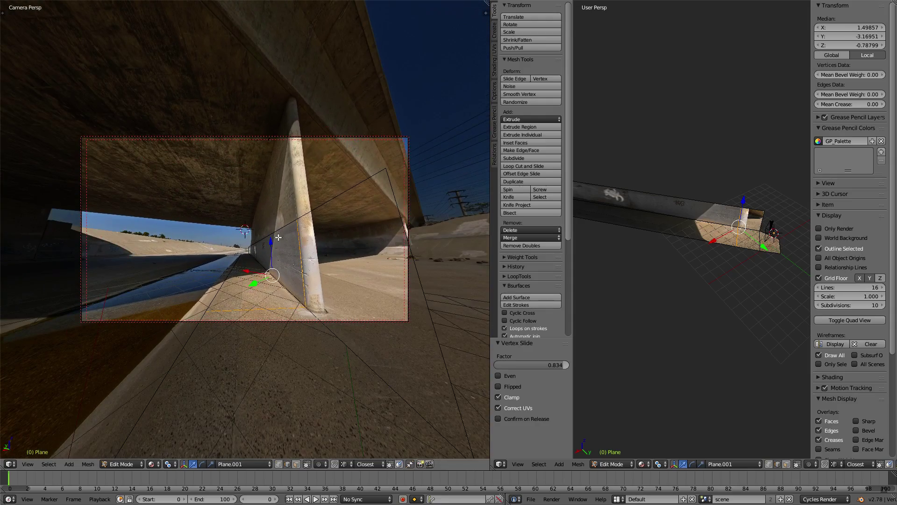
right_click(271, 236)
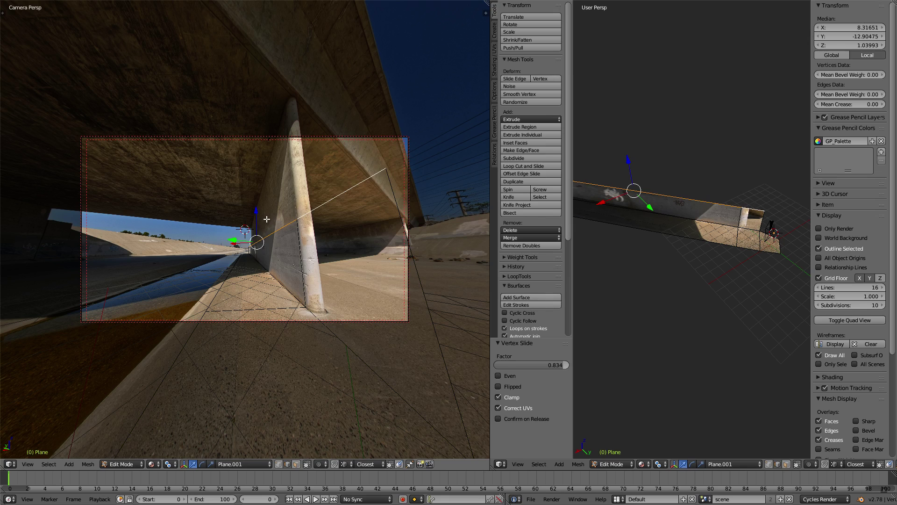
key(g)
key(z)
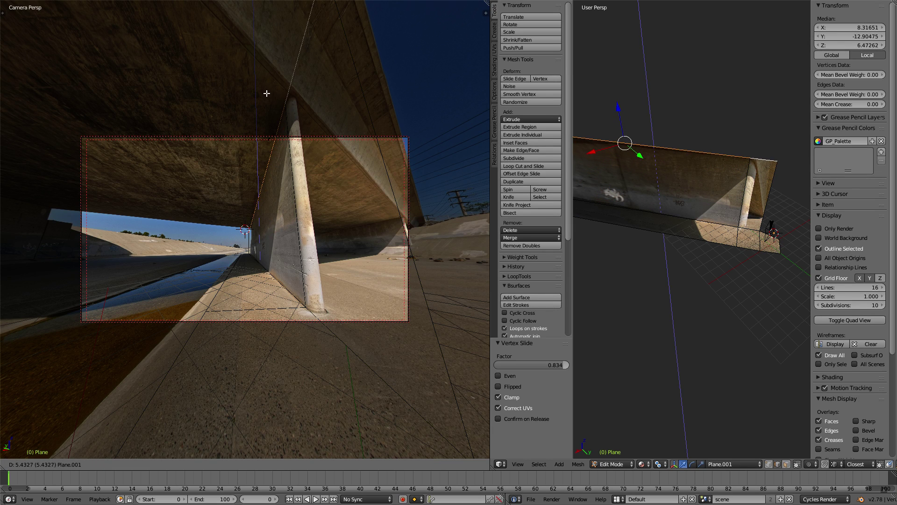
click(269, 106)
Move the edge outward horizontally into the bridge underside and maximize the 3D view.
mouse_move(715, 255)
middle_down()
mouse_move(652, 200)
mouse_move(632, 204)
mouse_move(662, 236)
mouse_move(710, 244)
mouse_move(676, 225)
middle_up()
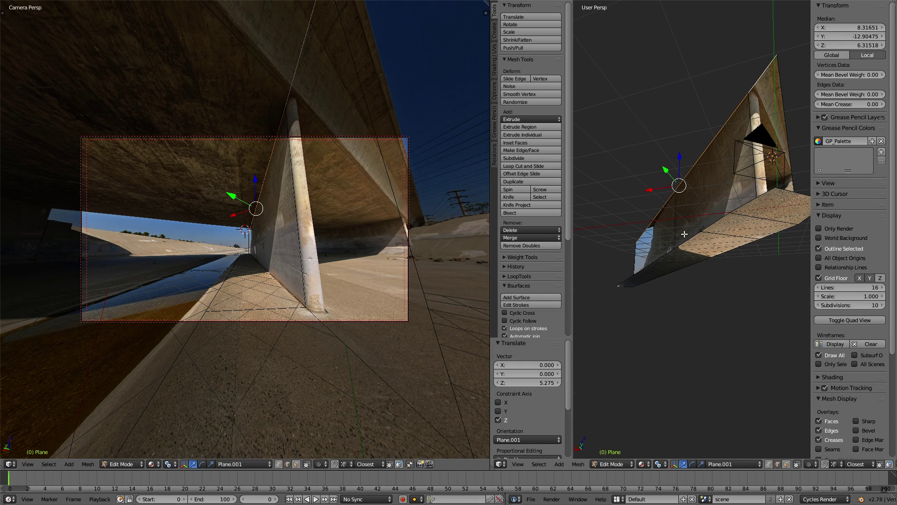
key(g)
key(shift+z)
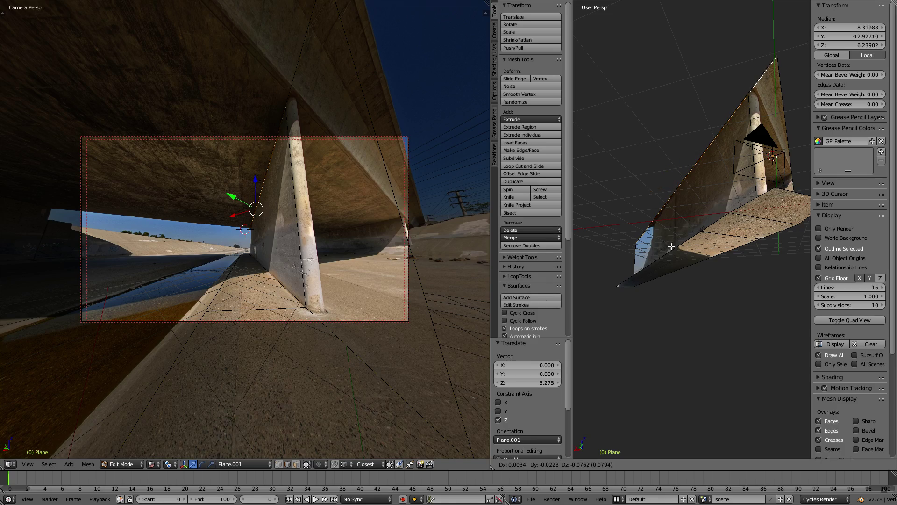
click(621, 235)
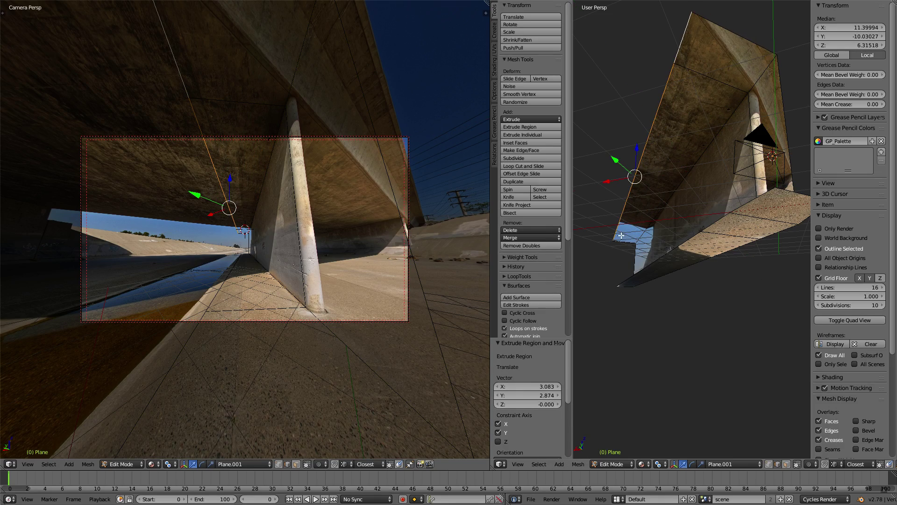
middle_drag(620, 235, 657, 230)
key(ctrl+space)
mouse_move(457, 256)
middle_down()
mouse_move(512, 313)
mouse_move(397, 209)
middle_up()
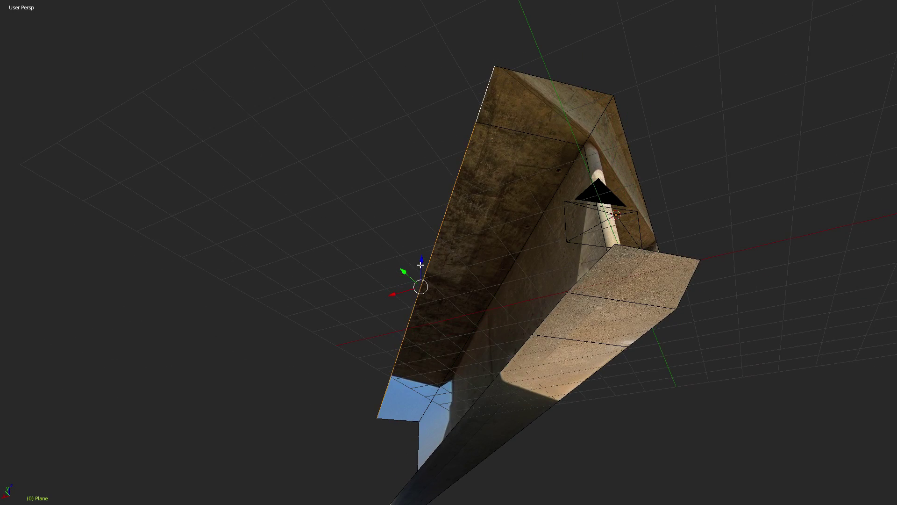
Move the deck's outer edge along Y, then further up-left.
key(g)
key(y)
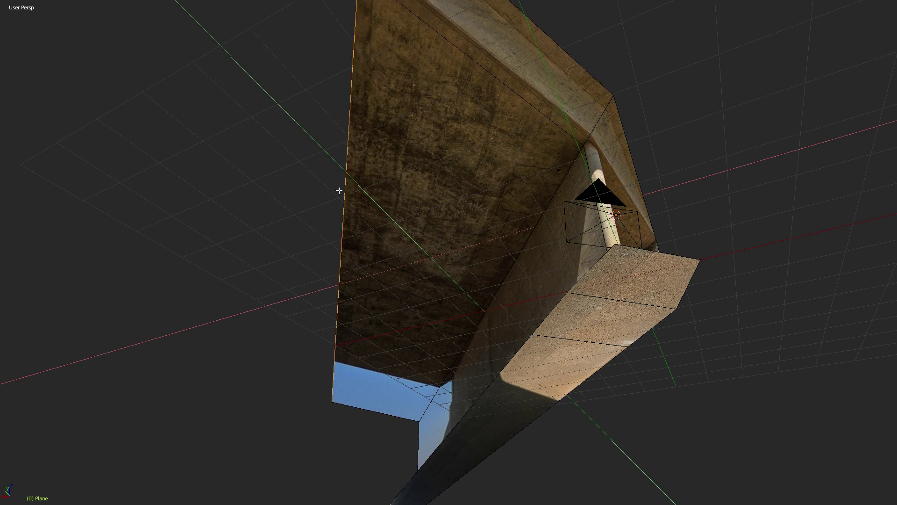
click(339, 191)
mouse_move(339, 196)
middle_down()
mouse_move(398, 234)
mouse_move(371, 209)
middle_up()
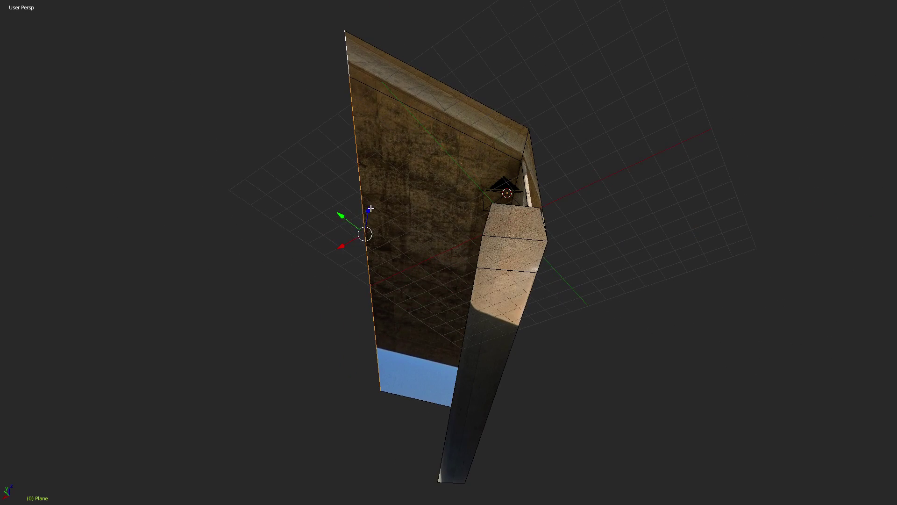
key(g)
click(168, 144)
scroll(302, 191, up, 2)
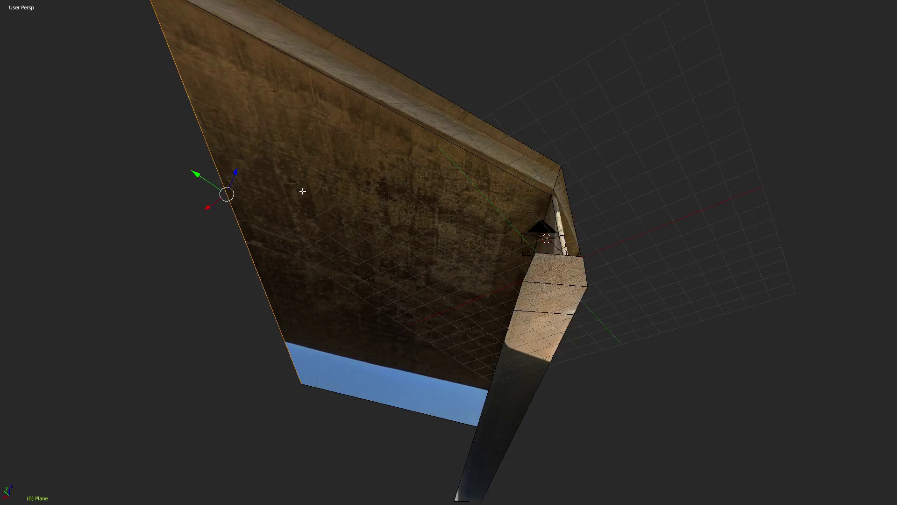
middle_drag(302, 191, 387, 250)
Slide the outer edge further left horizontally to widen the deck underside.
key(g)
key(shift+z)
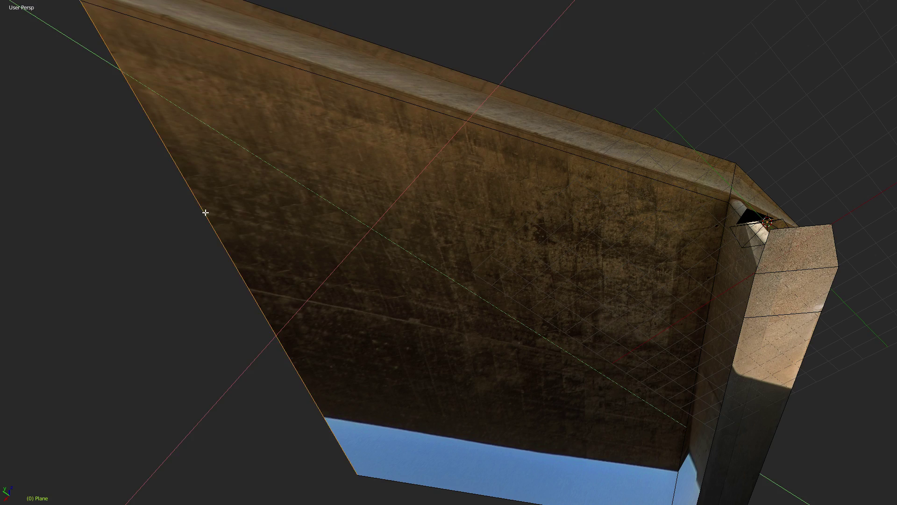
click(206, 213)
mouse_move(198, 214)
middle_down()
mouse_move(293, 208)
mouse_move(292, 217)
middle_up()
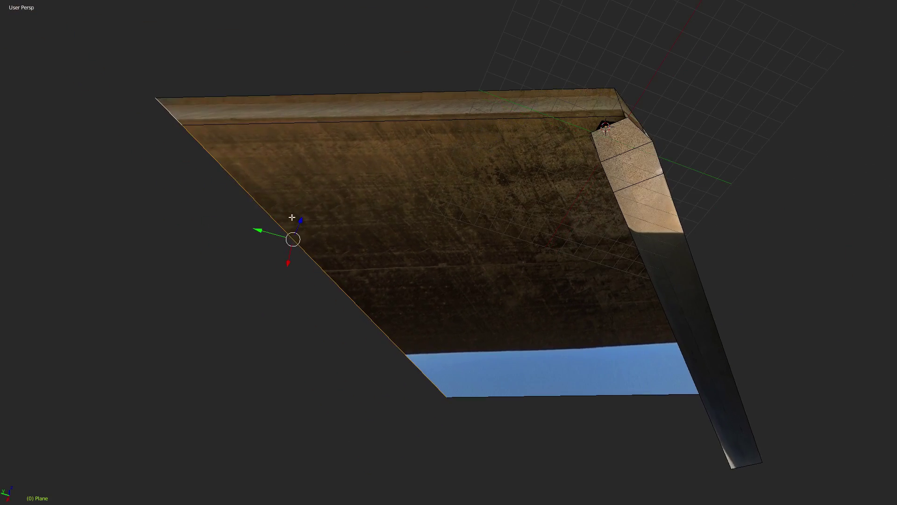
key(g)
key(shift+z)
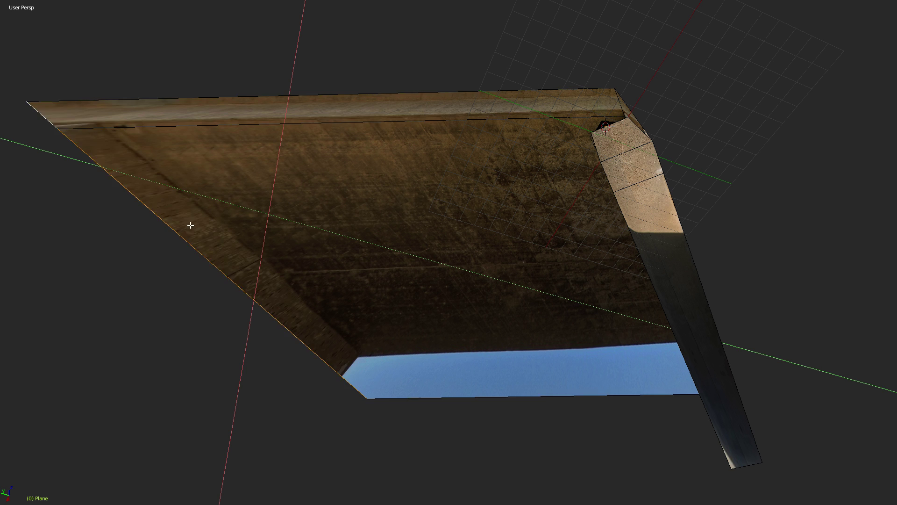
click(227, 227)
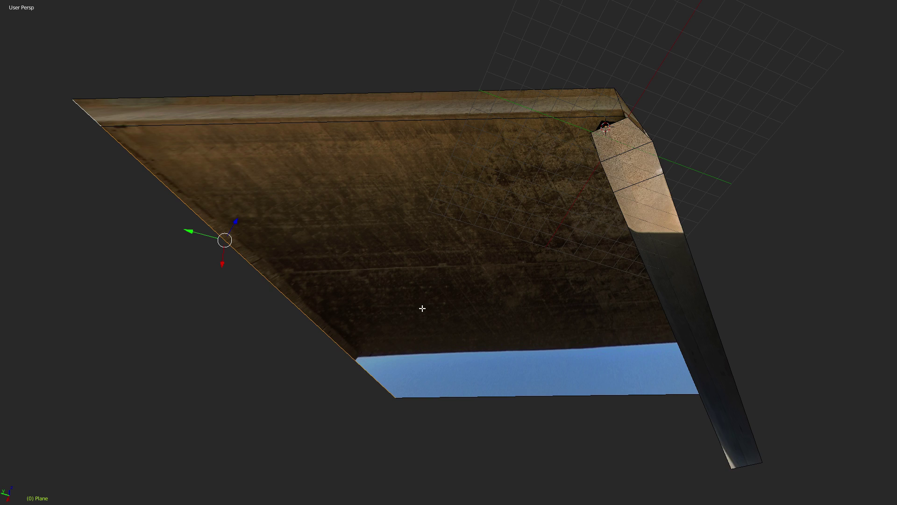
middle_drag(422, 308, 304, 412)
In vertex select, nudge the deck's bottom-left corner vertex slightly up-right.
key(ctrl+Tab)
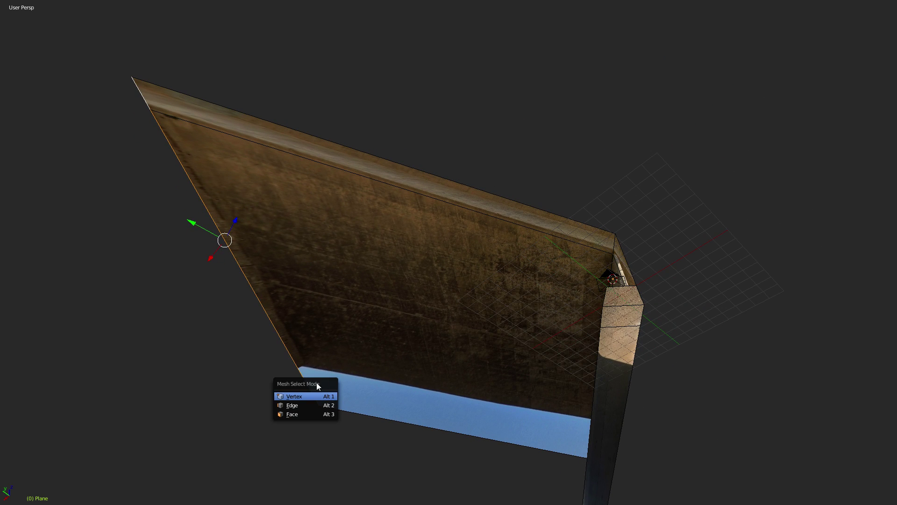
click(329, 398)
key(ctrl+Tab)
click(322, 396)
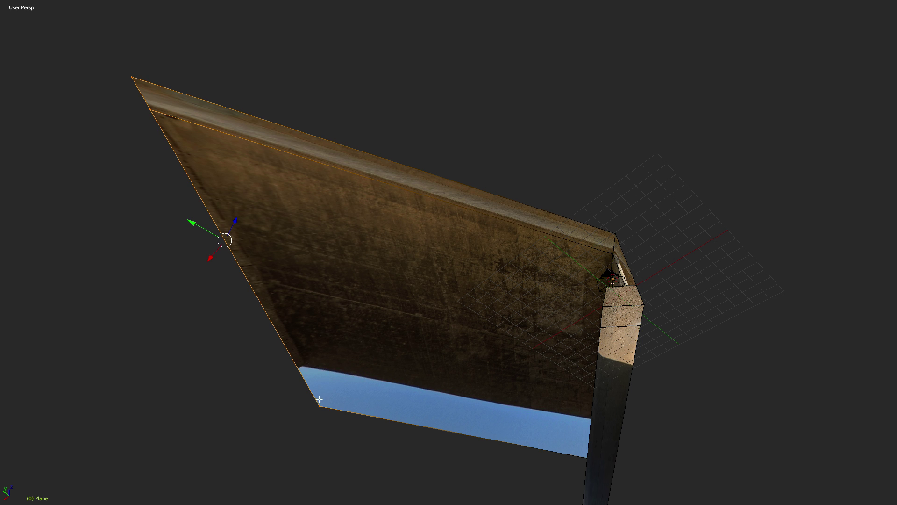
click(318, 422)
key(g)
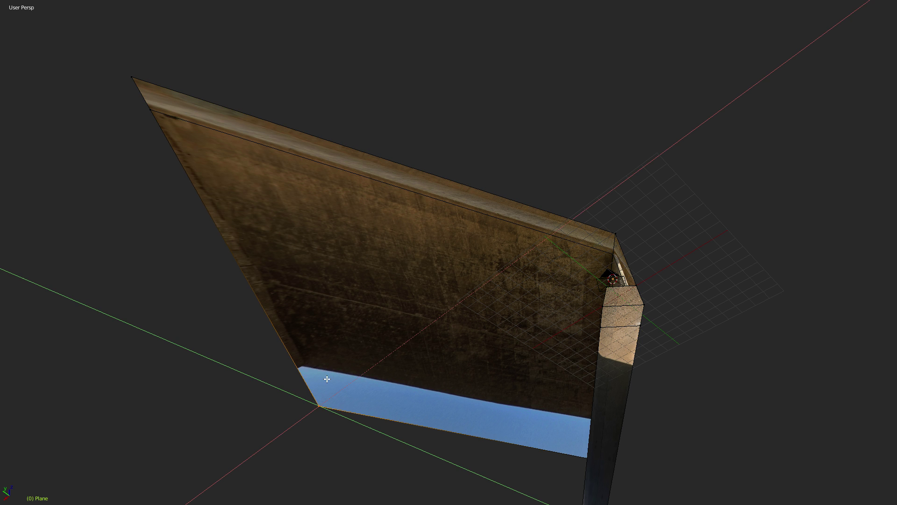
click(333, 373)
Select the deck's left edge and extrude it straight down into a graffiti wall.
key(ctrl+Tab)
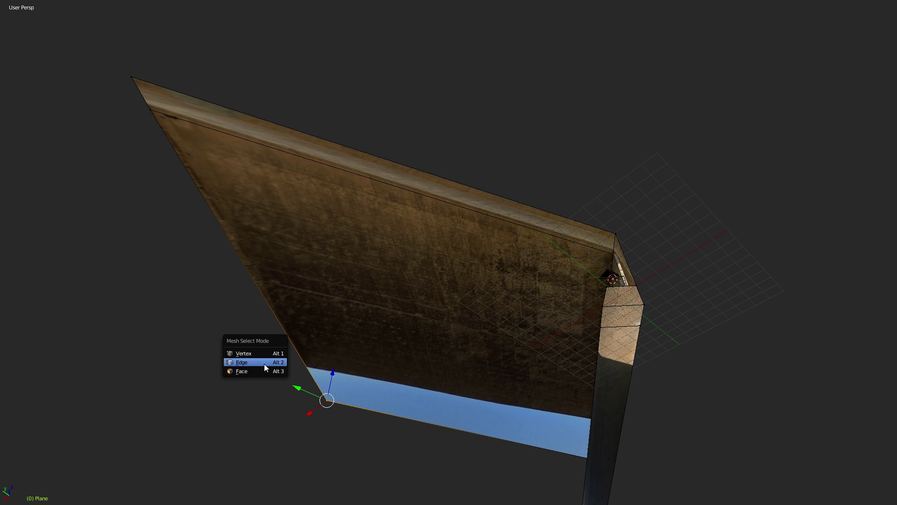
click(265, 364)
click(260, 287)
middle_drag(260, 287, 326, 295)
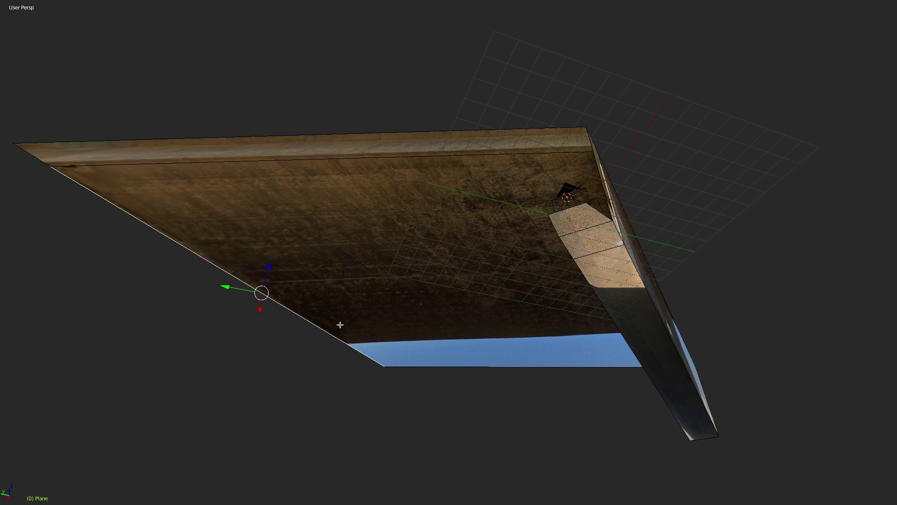
key(g)
key(z)
key(Escape)
key(g)
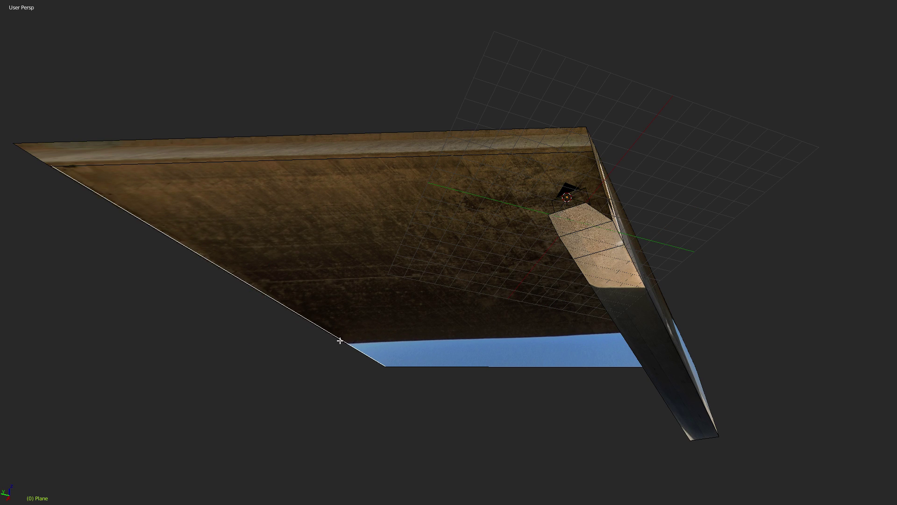
key(e)
key(z)
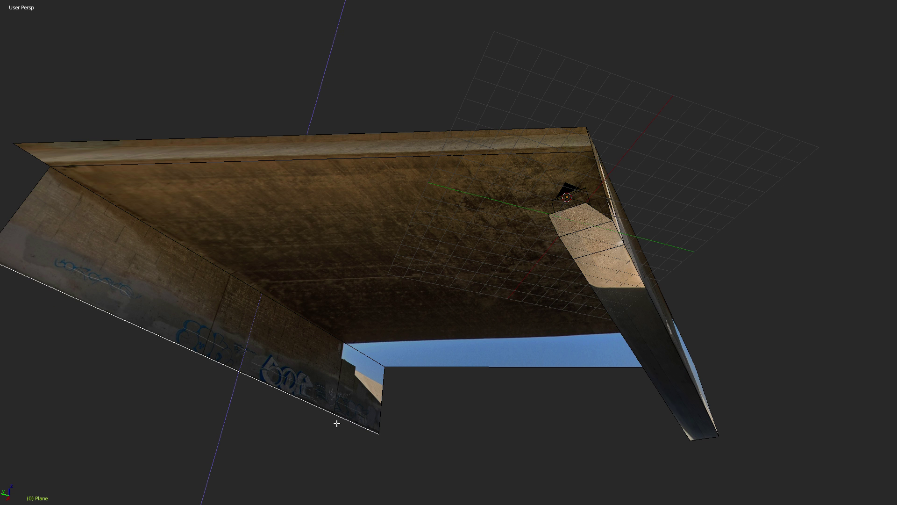
click(334, 423)
mouse_move(332, 348)
middle_down()
mouse_move(315, 309)
mouse_move(317, 322)
middle_up()
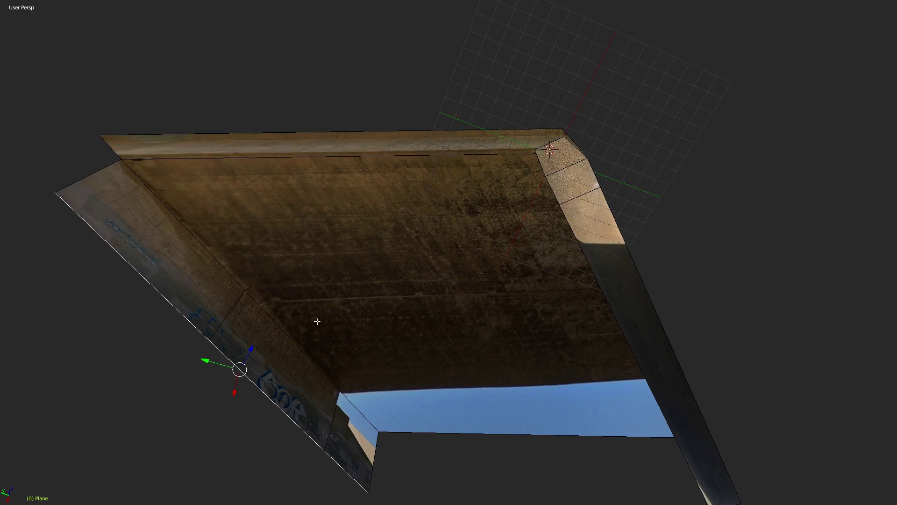
Add an edge loop near the deck's sky edge, then briefly select a small face.
key(ctrl+r)
click(264, 357)
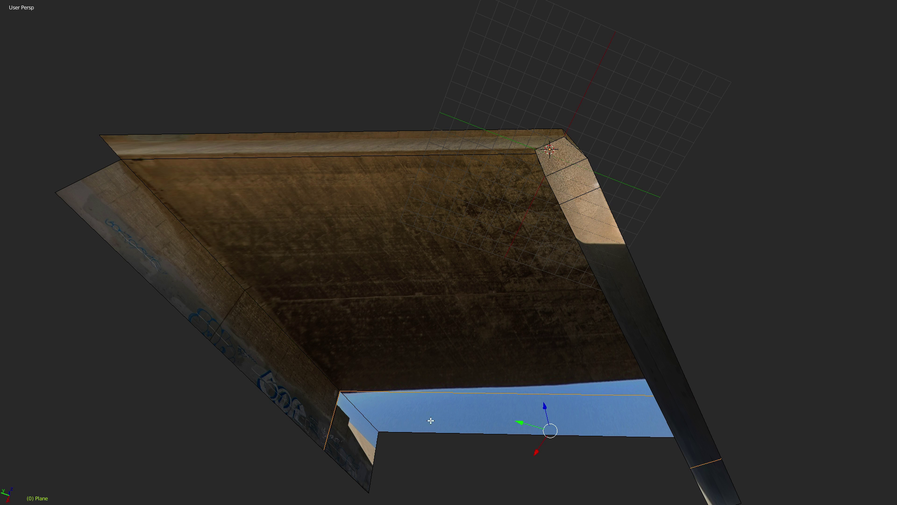
middle_drag(430, 421, 392, 439)
key(ctrl+Tab)
click(383, 447)
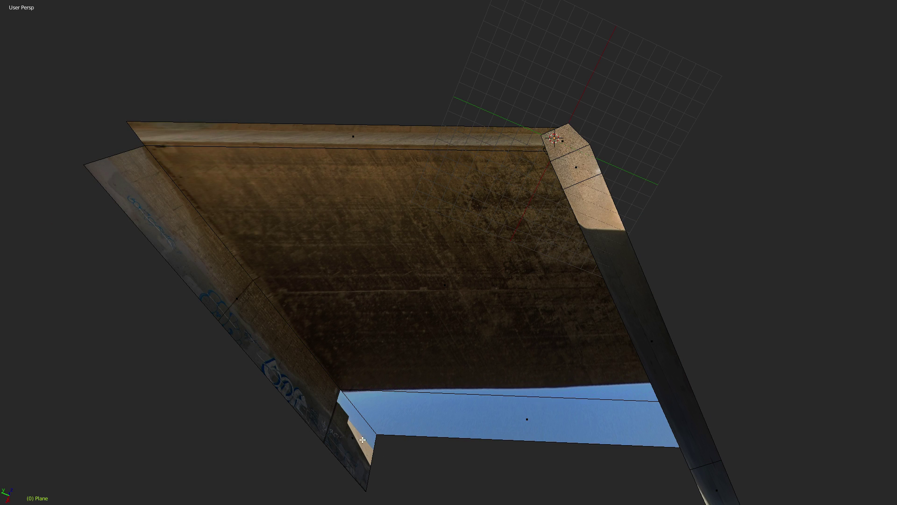
click(368, 418)
key(ctrl+Tab)
click(436, 442)
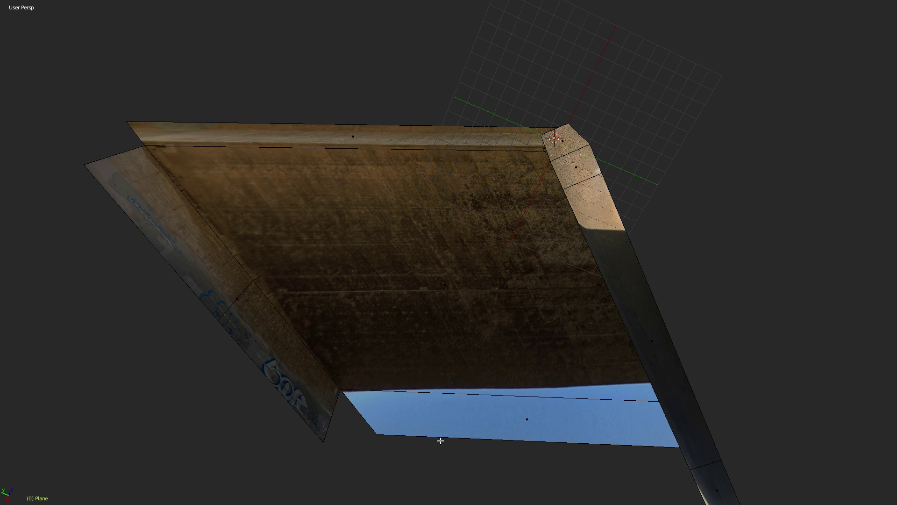
Leave face select and inspect the beam from below, cancelling a second loop preview.
mouse_move(437, 439)
middle_down()
mouse_move(448, 380)
mouse_move(537, 418)
middle_up()
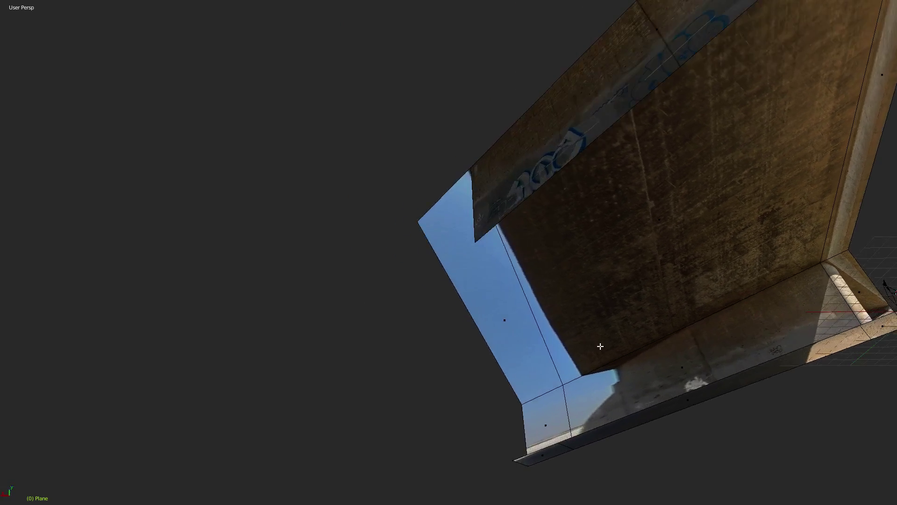
key(ctrl+Tab)
click(527, 405)
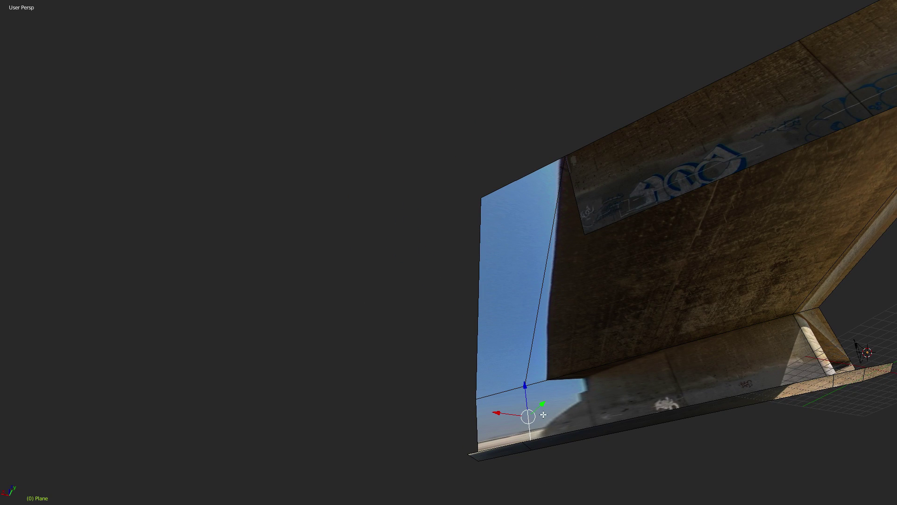
key(ctrl+r)
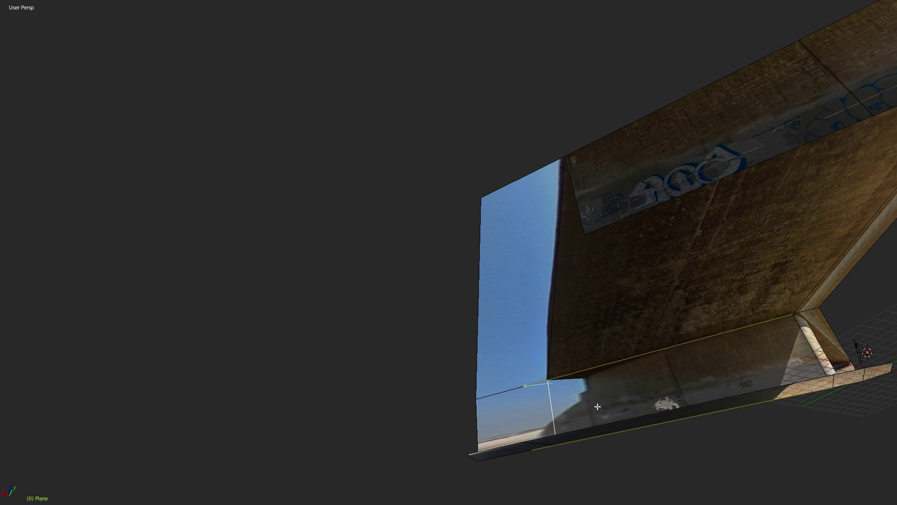
key(Escape)
mouse_move(597, 406)
middle_down()
mouse_move(597, 370)
mouse_move(552, 374)
middle_up()
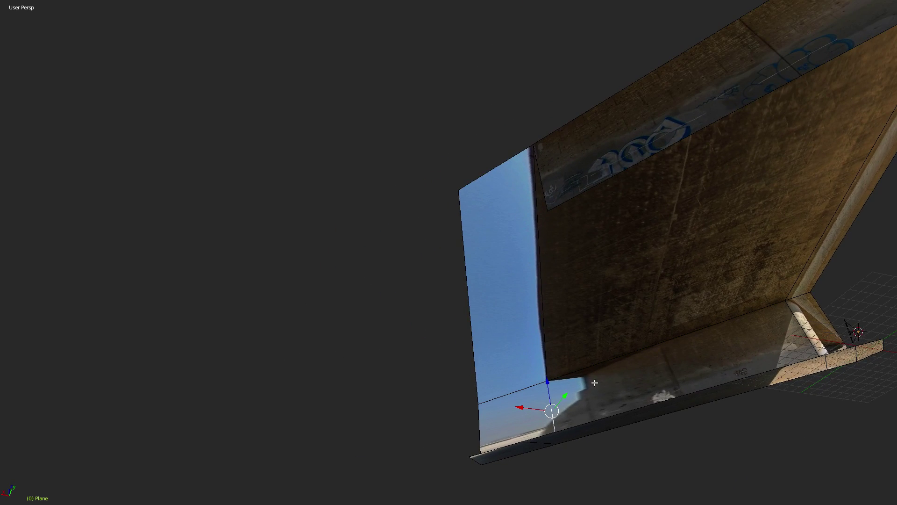
mouse_move(615, 374)
middle_down()
mouse_move(415, 325)
mouse_move(326, 363)
mouse_move(521, 338)
mouse_move(614, 274)
middle_up()
Restore the split layout, aim the camera up under the bridge toward the sun, and switch to face select.
key(ctrl+alt+space)
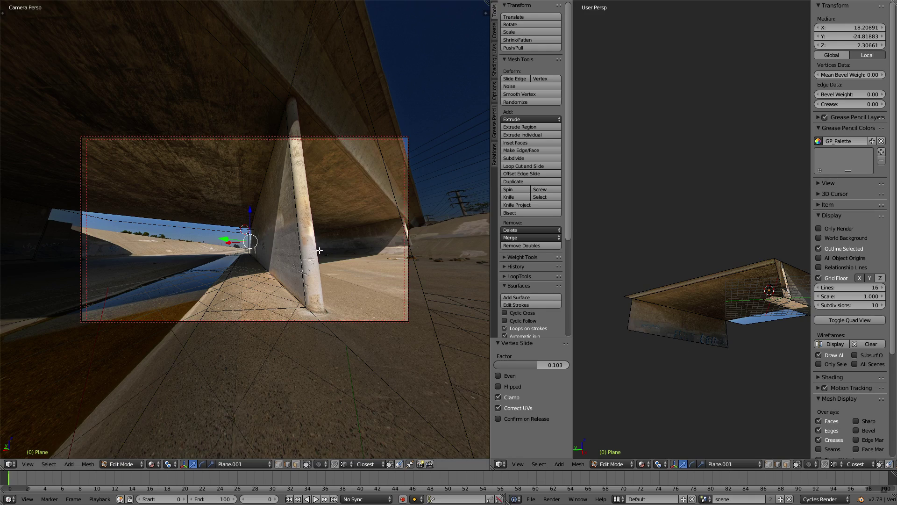
middle_drag(320, 250, 243, 232)
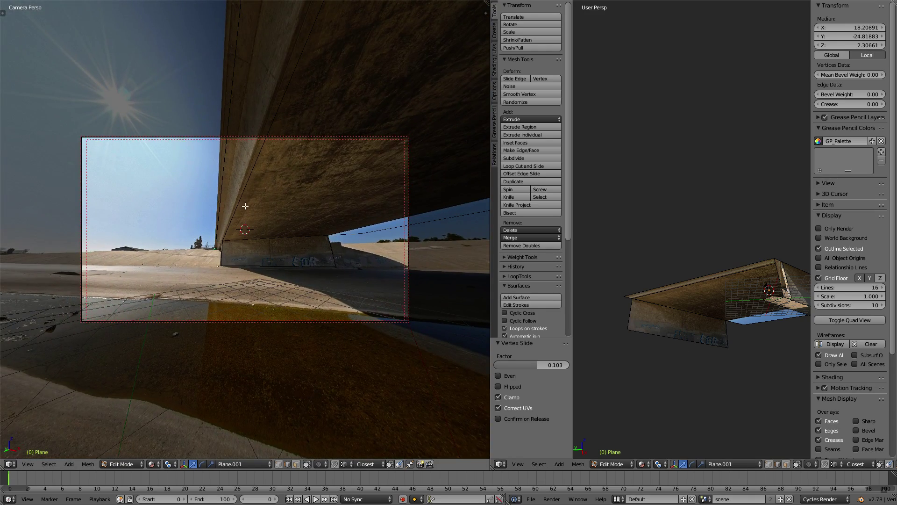
mouse_move(729, 281)
middle_down()
mouse_move(717, 274)
mouse_move(759, 256)
mouse_move(673, 290)
mouse_move(667, 280)
mouse_move(705, 291)
middle_up()
scroll(730, 251, up, 3)
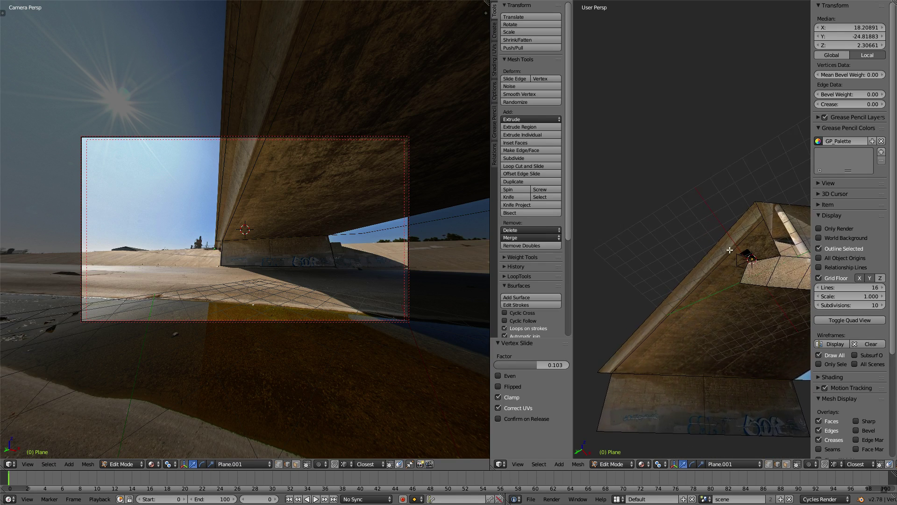
scroll(730, 250, down, 3)
mouse_move(730, 250)
middle_down()
mouse_move(701, 280)
mouse_move(704, 318)
middle_up()
key(ctrl+Tab)
click(707, 326)
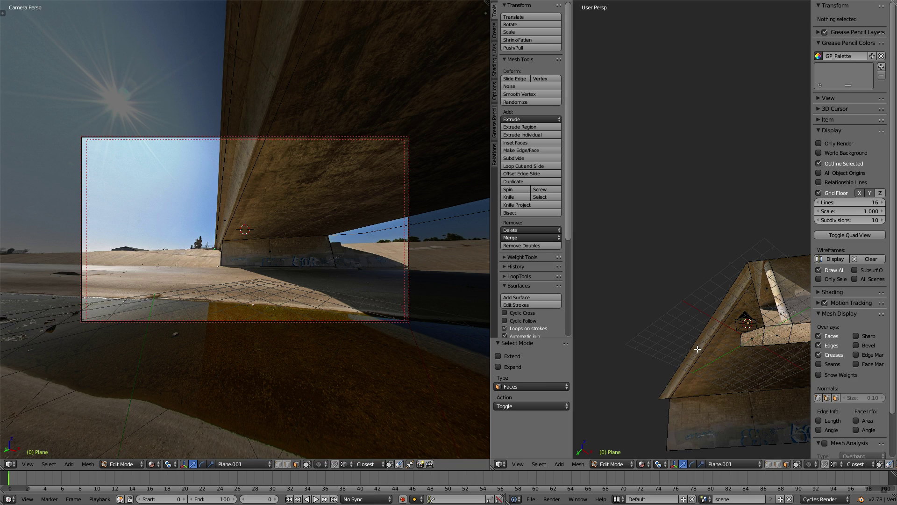
Delete the selected beam faces and the small leftover plane.
right_click(698, 349)
right_click(767, 290)
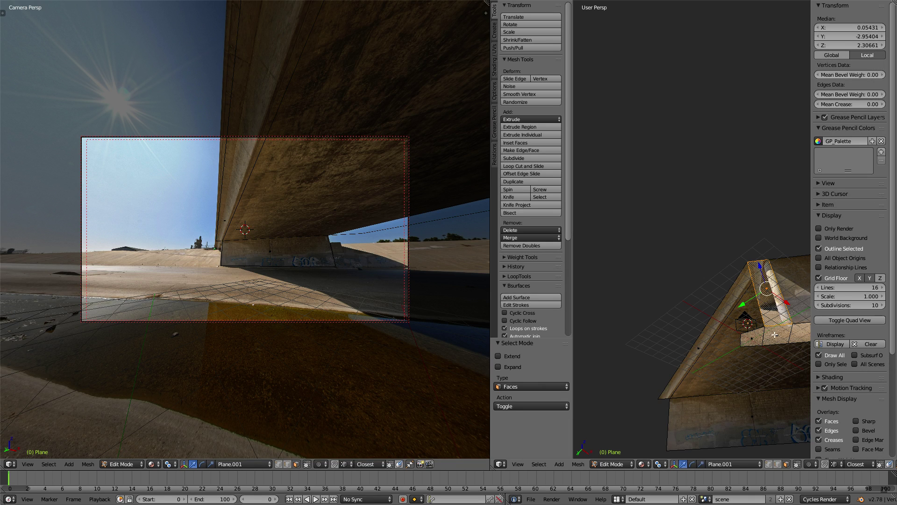
shift+right_click(773, 342)
key(x)
click(839, 339)
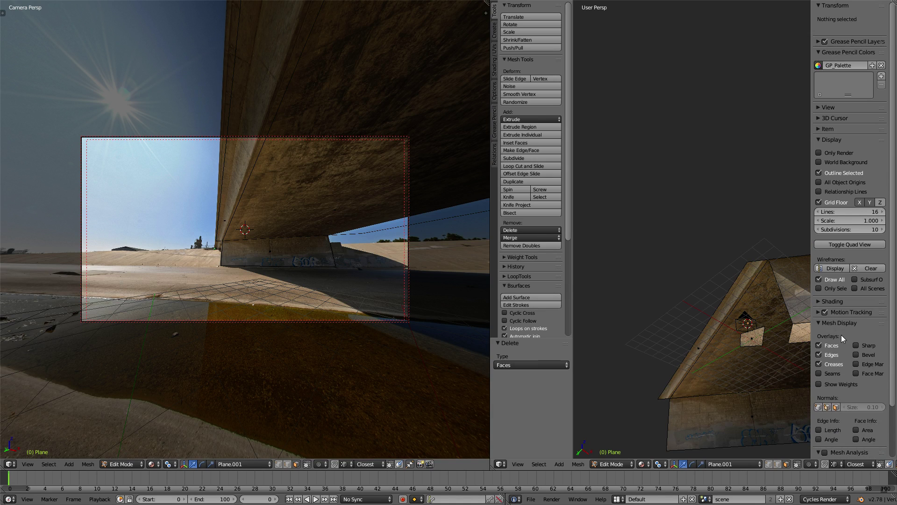
click(813, 342)
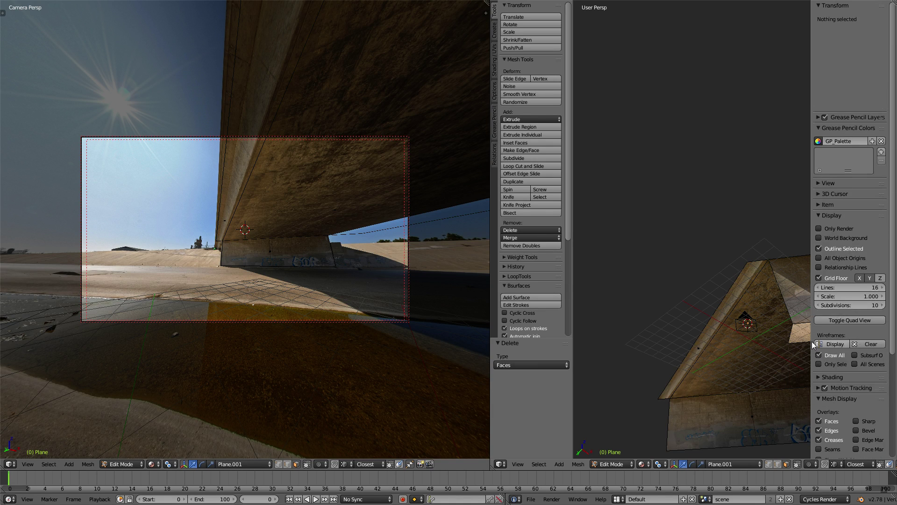
Select the wall mesh's top edge and raise it by 1.525.
right_click(710, 331)
key(ctrl+Tab)
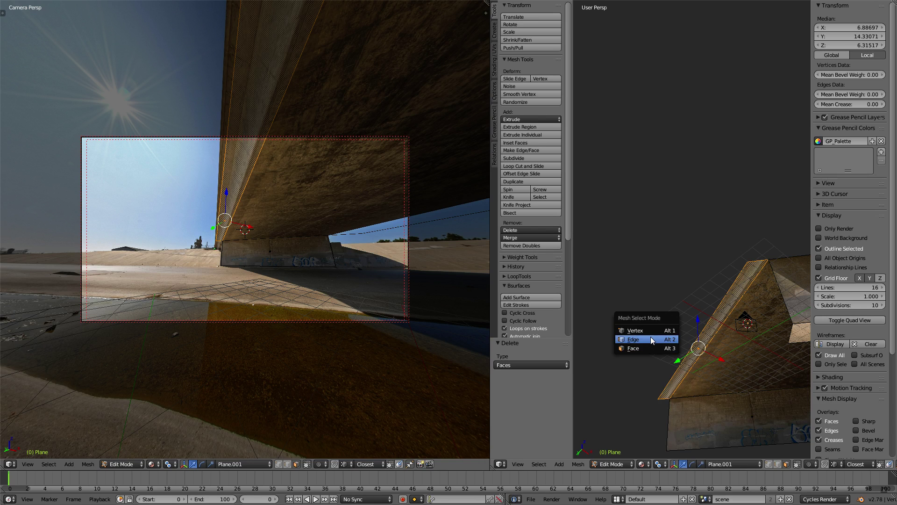
click(654, 339)
key(ctrl+Tab)
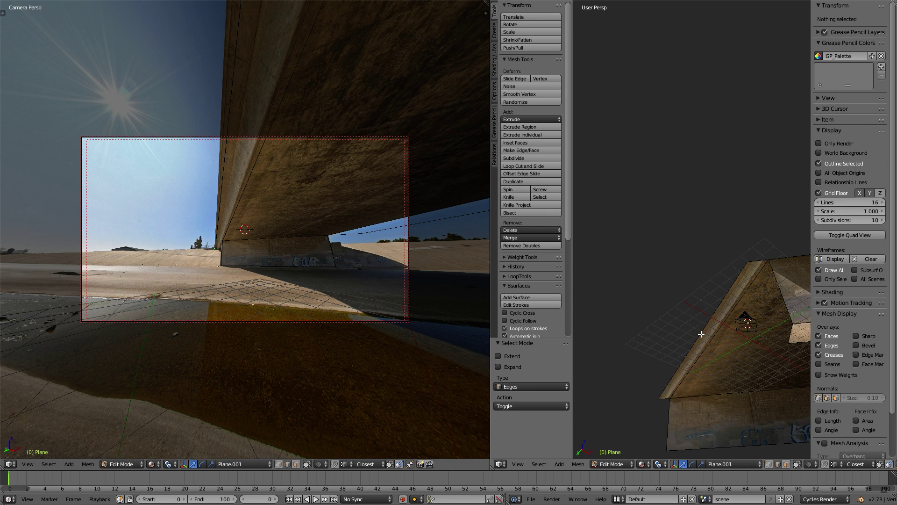
right_click(701, 335)
mouse_move(681, 346)
middle_down()
mouse_move(676, 297)
mouse_move(644, 245)
middle_up()
mouse_move(665, 285)
mouse_down()
mouse_move(667, 276)
mouse_move(674, 289)
mouse_up()
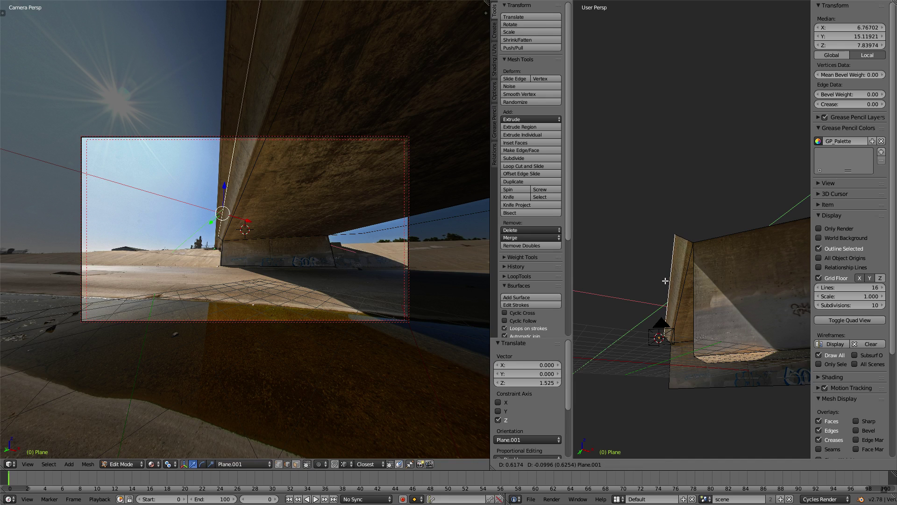
Extrude the top edge horizontally into a new strip offset -0.765, 0.608.
key(g)
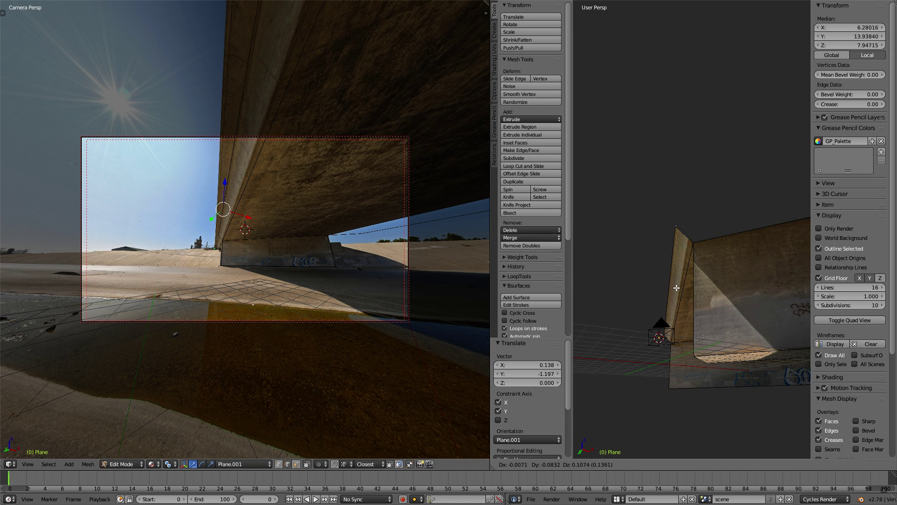
key(shift+z)
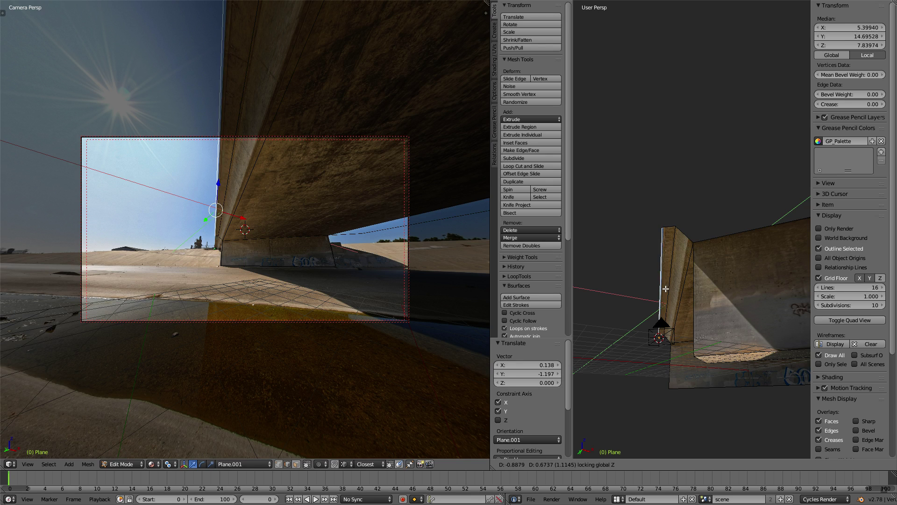
click(671, 289)
mouse_move(673, 290)
middle_down()
mouse_move(759, 261)
mouse_move(703, 274)
mouse_move(662, 302)
mouse_move(716, 280)
mouse_move(659, 394)
middle_up()
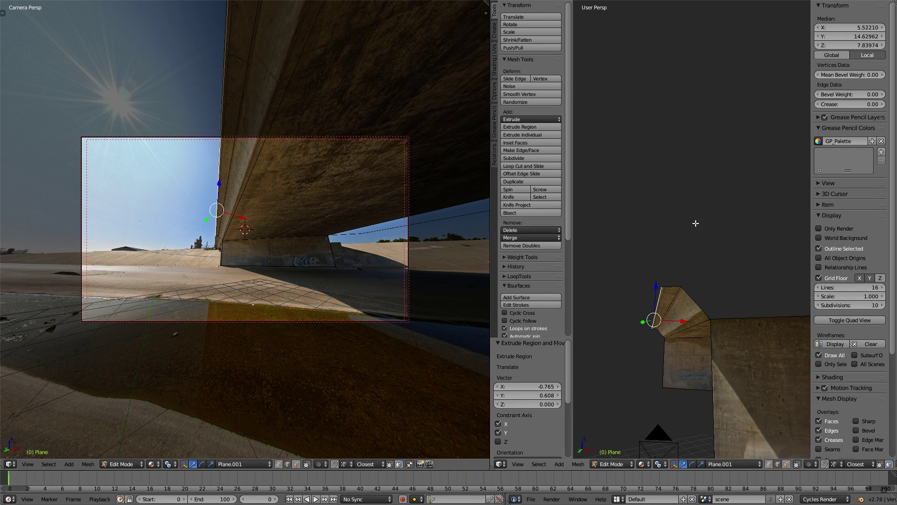
Loop cut the strip, lower the new loop by 0.305, and shift it horizontally.
key(ctrl+r)
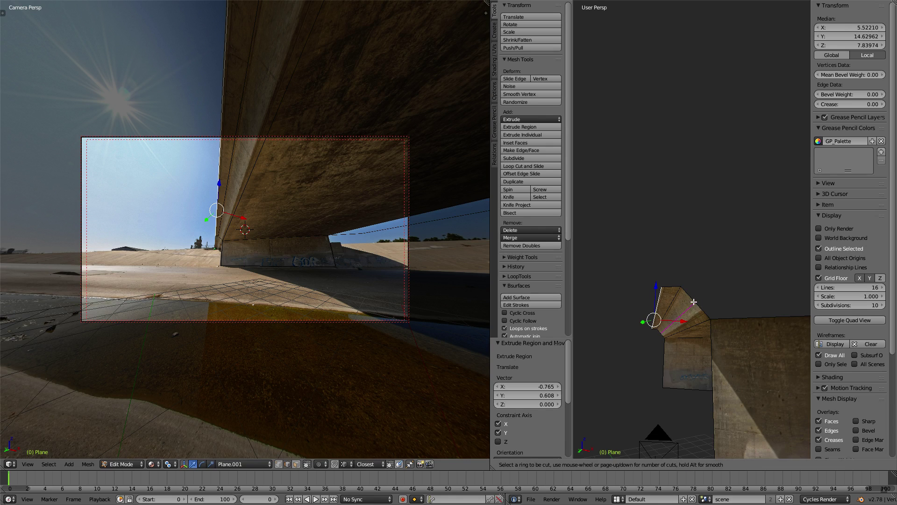
click(693, 302)
click(702, 307)
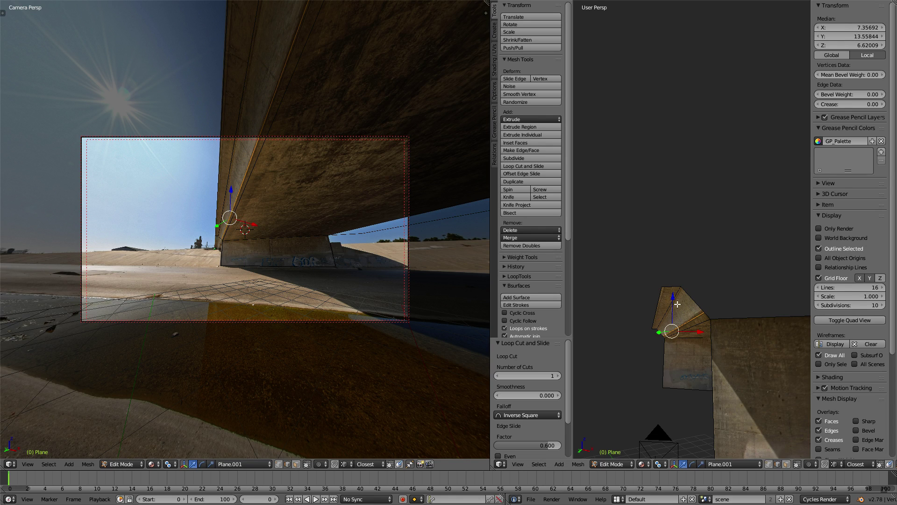
key(g)
key(z)
click(713, 317)
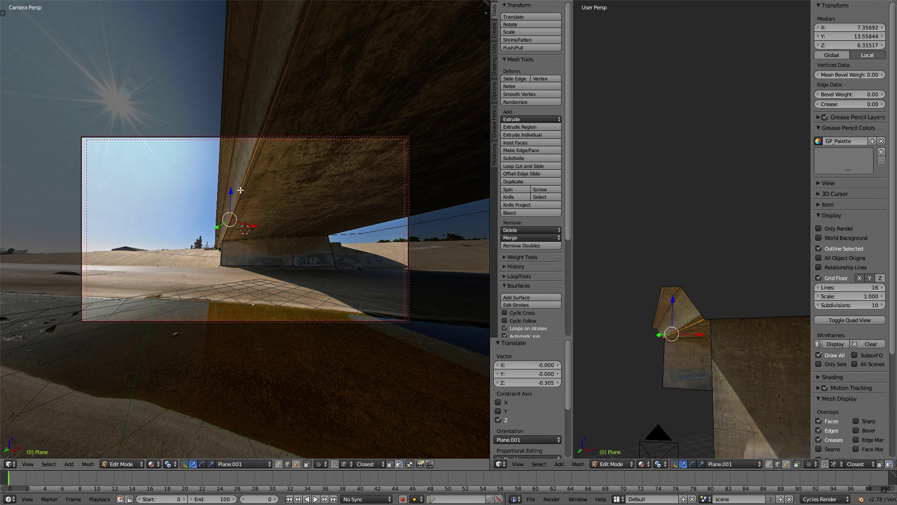
key(g)
key(shift+z)
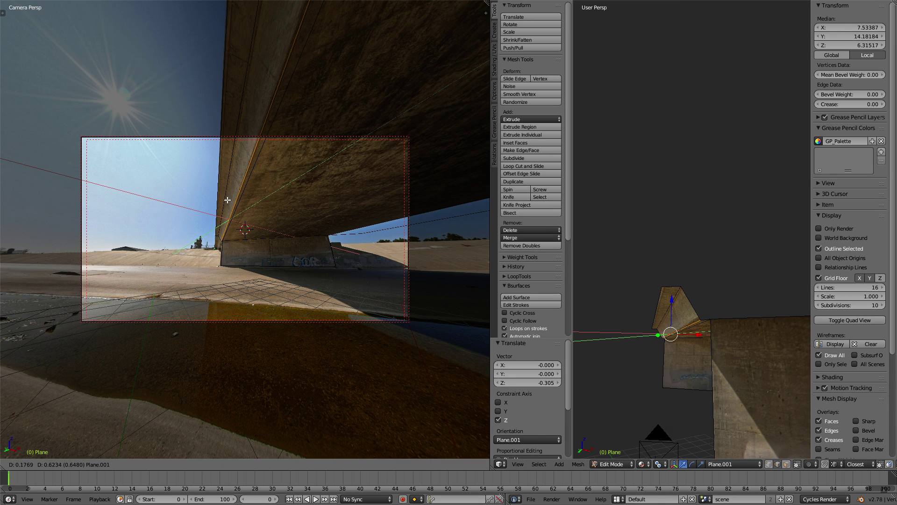
click(669, 349)
middle_drag(670, 348, 669, 349)
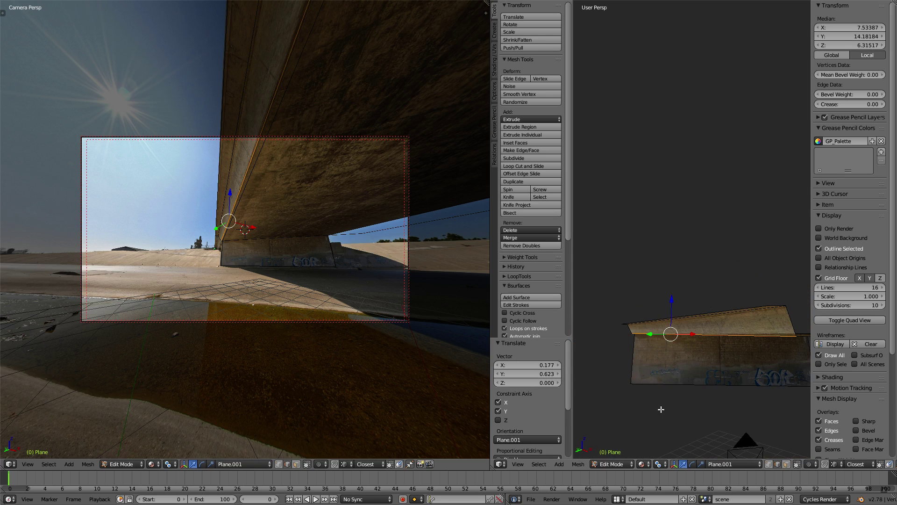
Duplicate the lower face and move the copy horizontally by 6.193, 7.589.
key(ctrl+Tab)
click(660, 398)
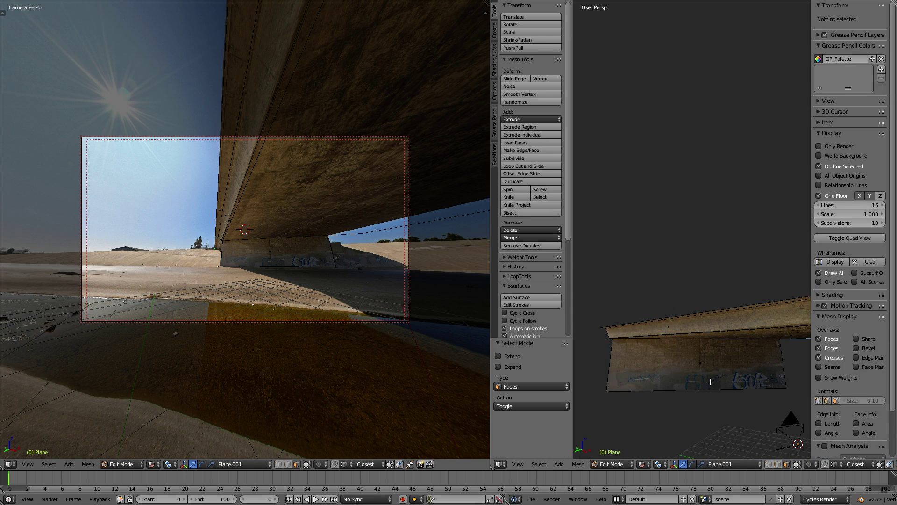
right_click(683, 374)
key(g)
right_click(699, 383)
mouse_move(698, 383)
middle_down()
mouse_move(710, 333)
mouse_move(680, 355)
middle_up()
key(g)
key(shift+z)
click(705, 337)
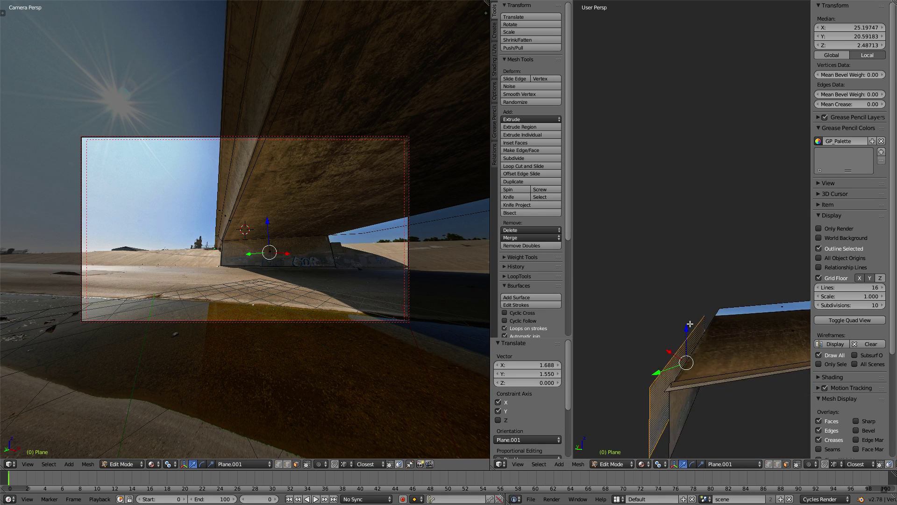
Shift one edge of the duplicated panel horizontally, then return to face select.
key(ctrl+Tab)
click(661, 342)
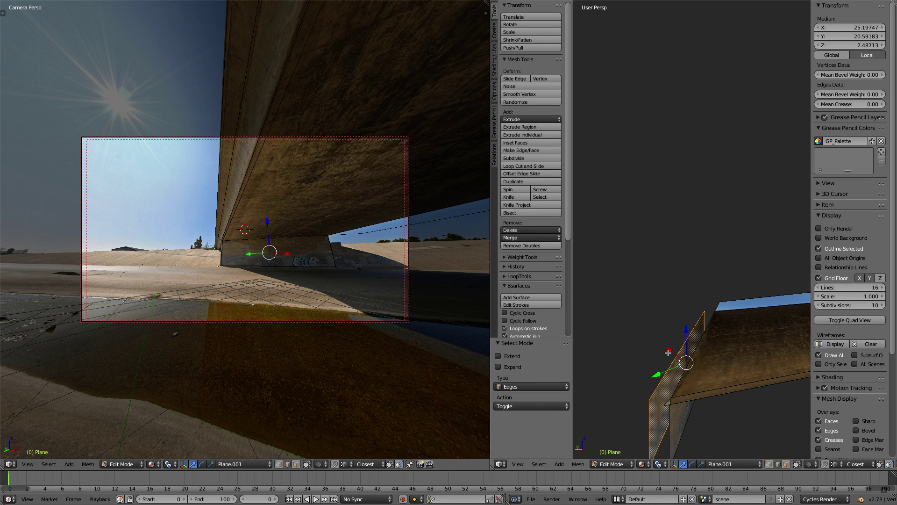
right_click(679, 356)
key(g)
key(shift+z)
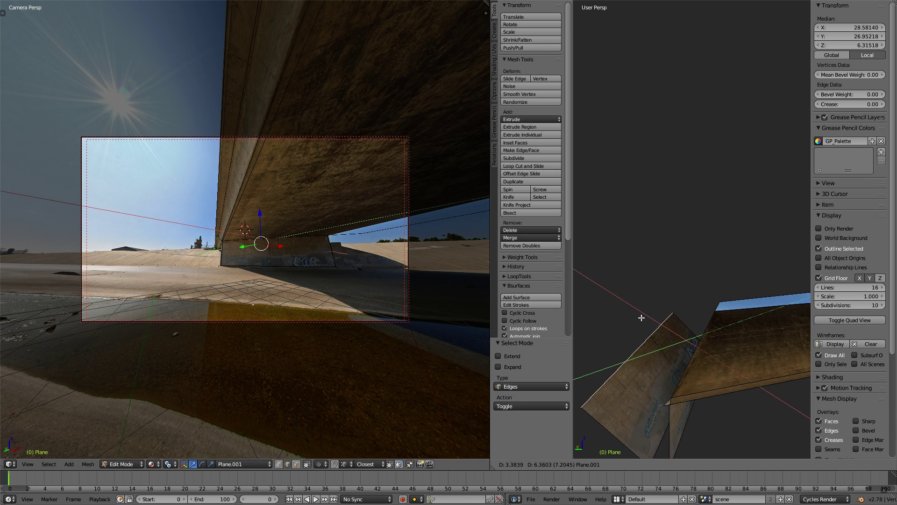
click(634, 375)
middle_drag(634, 375, 651, 404)
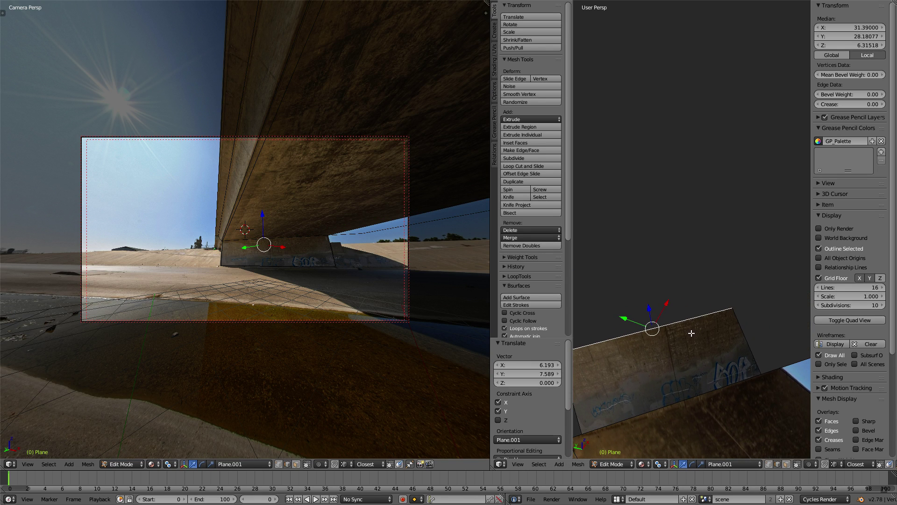
key(ctrl+Tab)
click(651, 405)
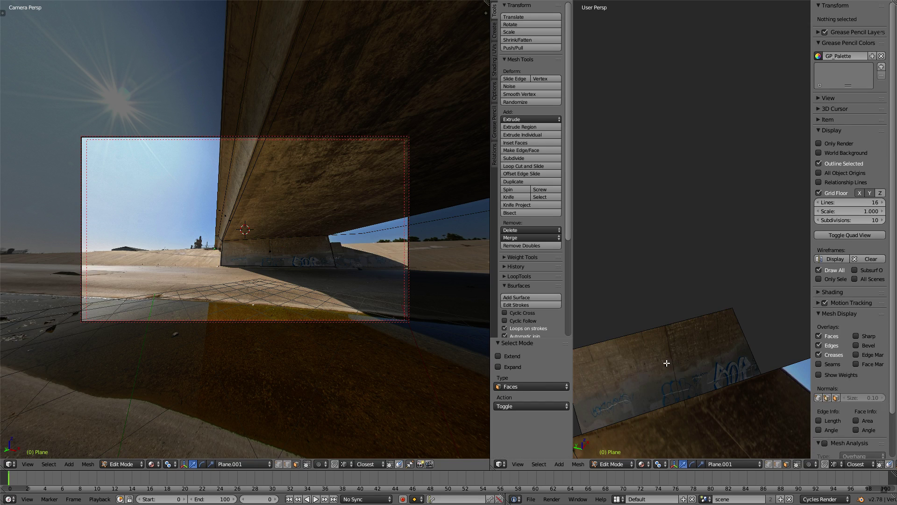
Slide the duplicated panel horizontally far to the left along the channel.
key(g)
key(shift+z)
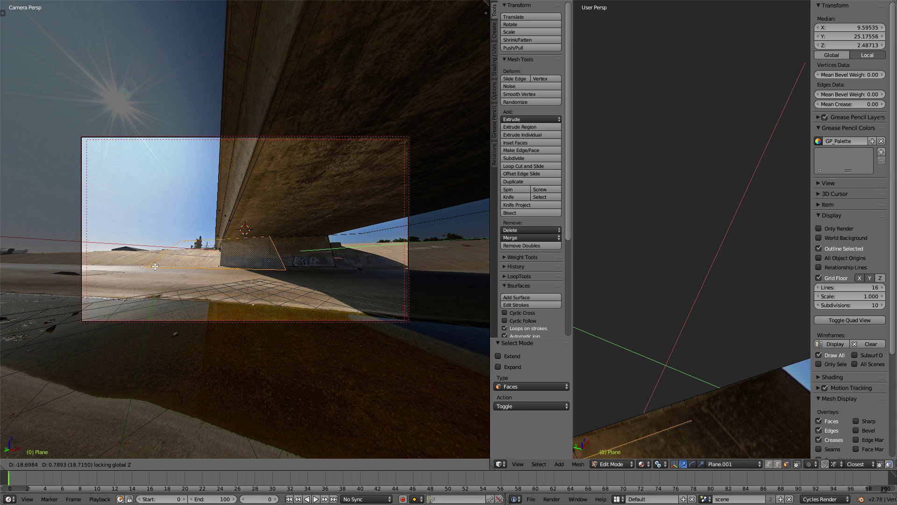
click(164, 297)
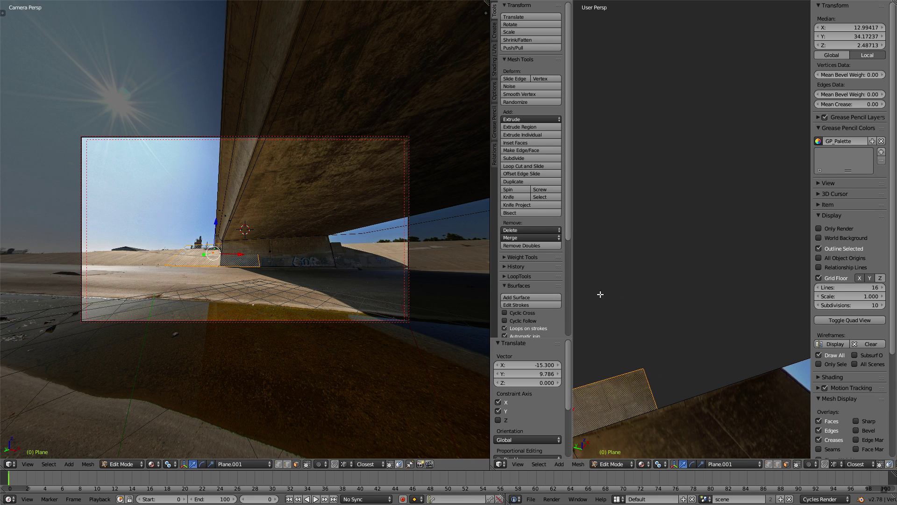
middle_drag(601, 294, 731, 345)
key(q)
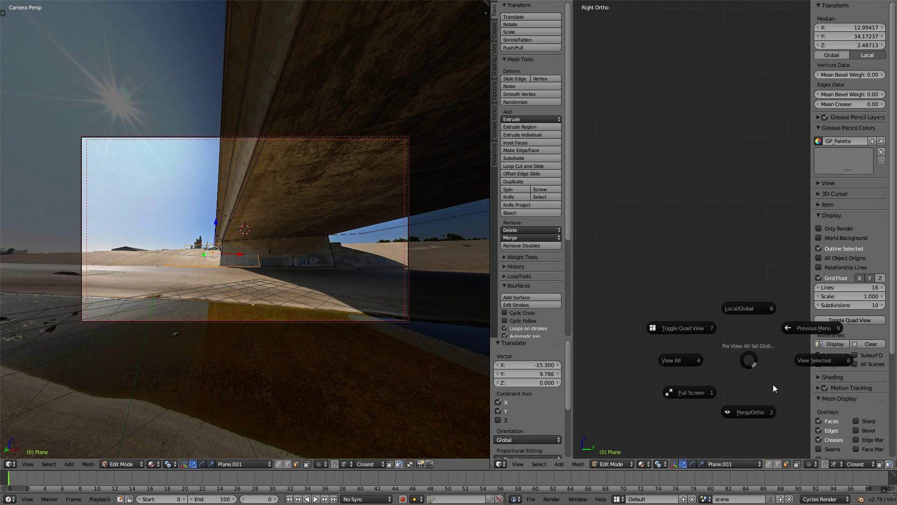
click(820, 360)
mouse_move(819, 360)
middle_down()
mouse_move(579, 367)
mouse_move(730, 255)
middle_up()
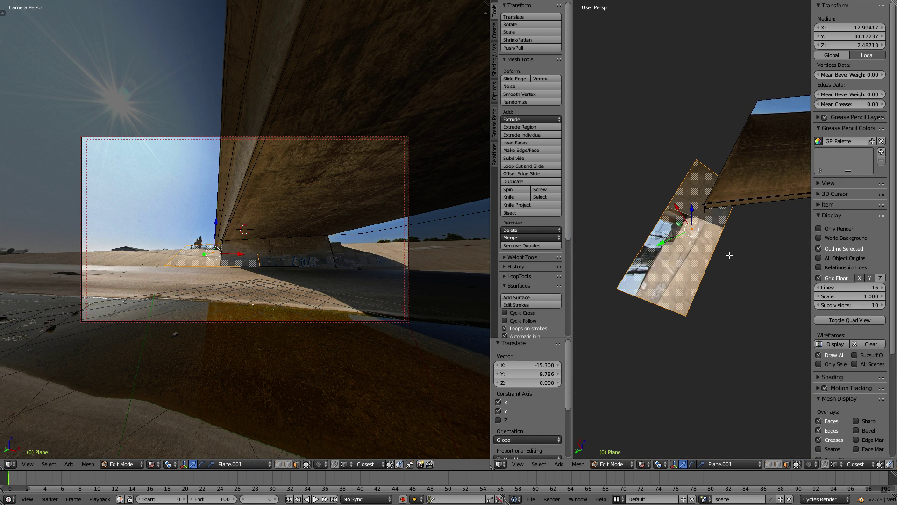
key(g)
key(shift+z)
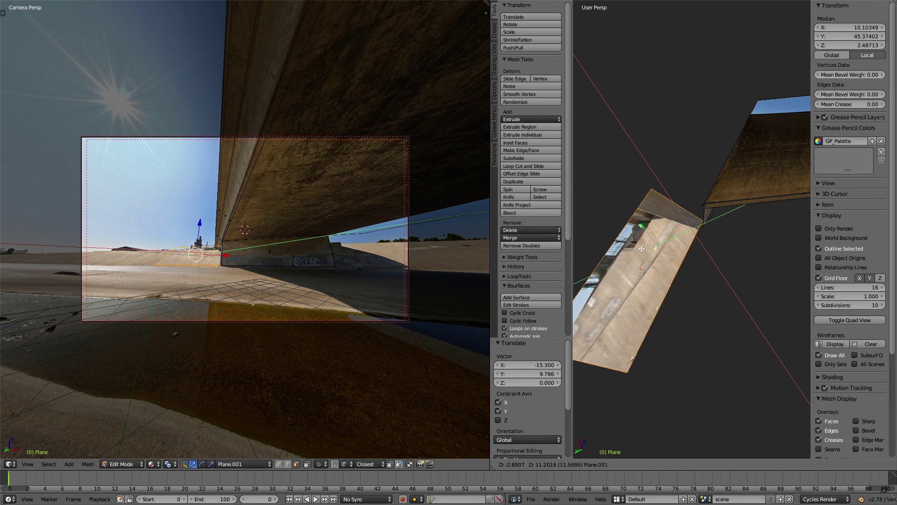
click(660, 253)
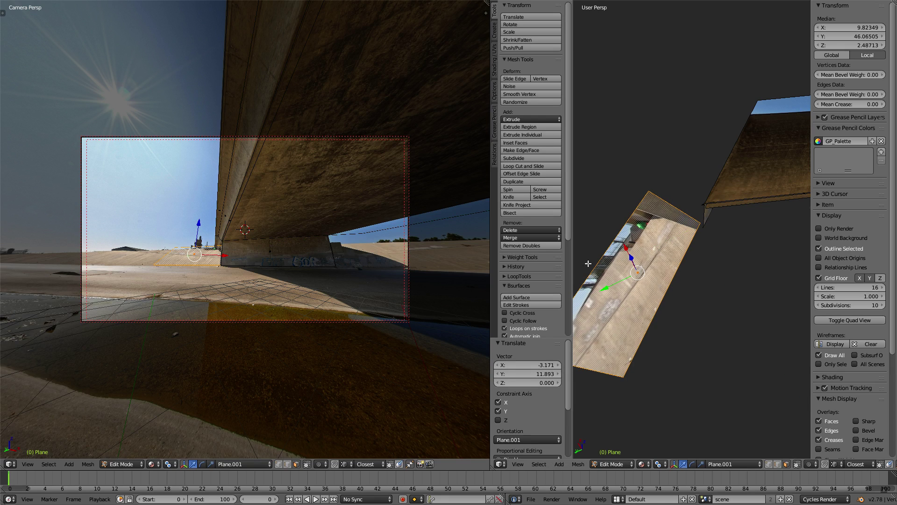
Lower the panel's far edge so the panel slopes.
key(ctrl+Tab)
click(595, 245)
middle_drag(596, 245, 606, 258)
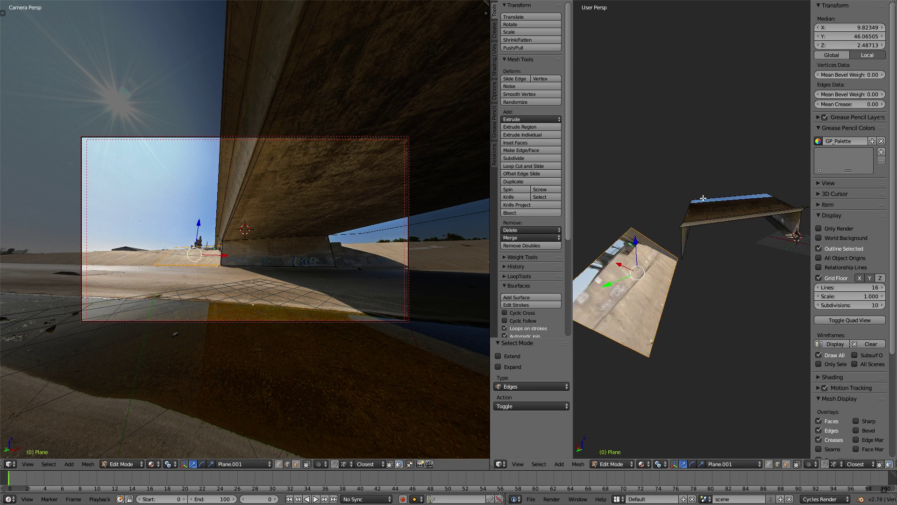
key(a)
right_click(606, 251)
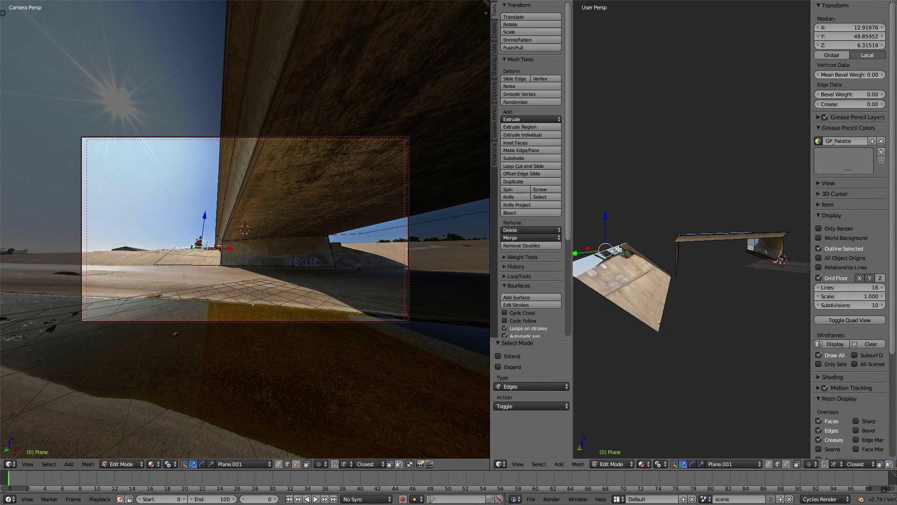
middle_drag(614, 235, 603, 302)
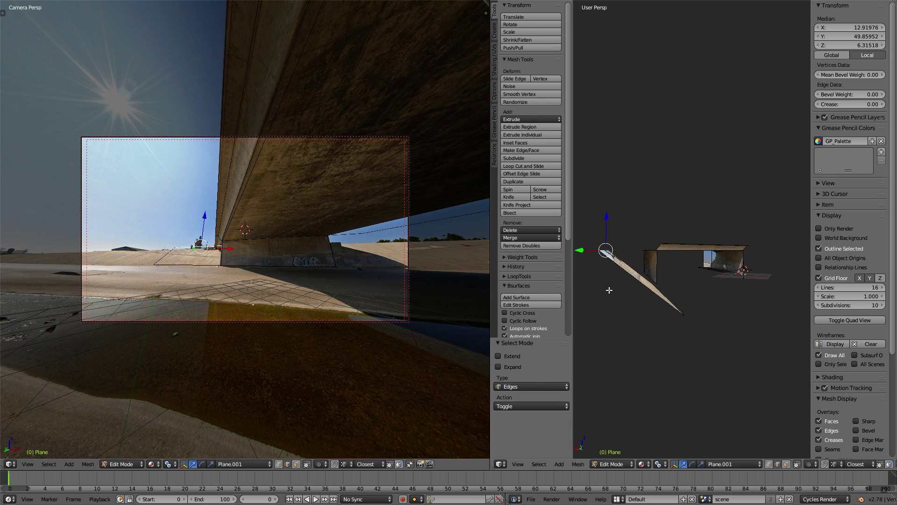
key(g)
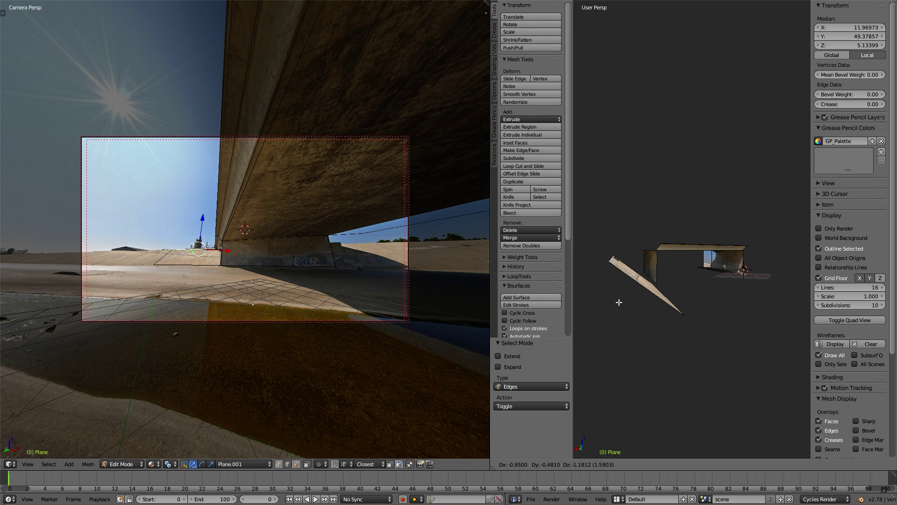
click(620, 302)
scroll(678, 280, up, 3)
scroll(725, 275, down, 2)
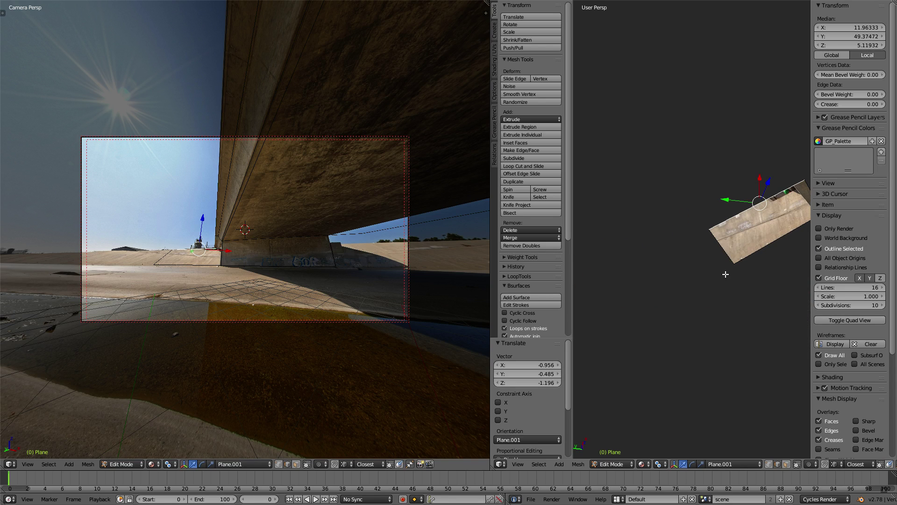
Extrude a new level section from the strip's end edge (-17.335, 28.263).
key(a)
key(ctrl+l)
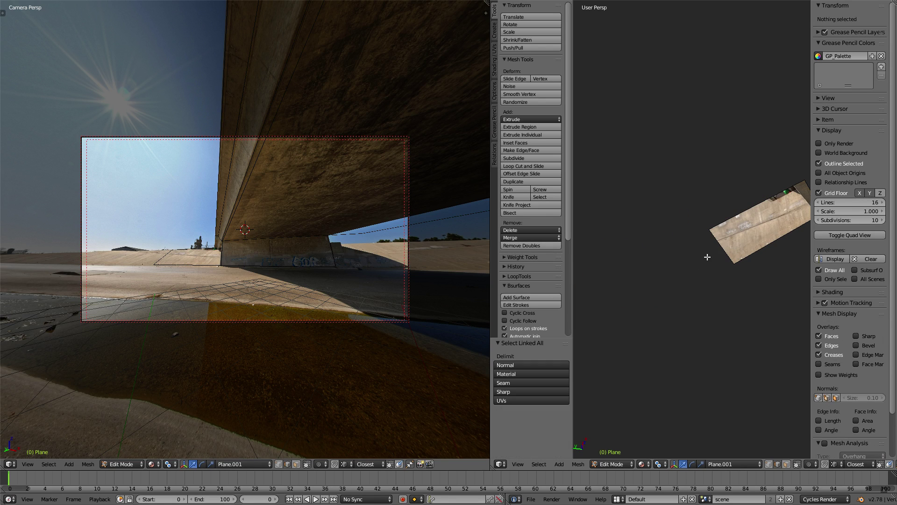
right_click(721, 248)
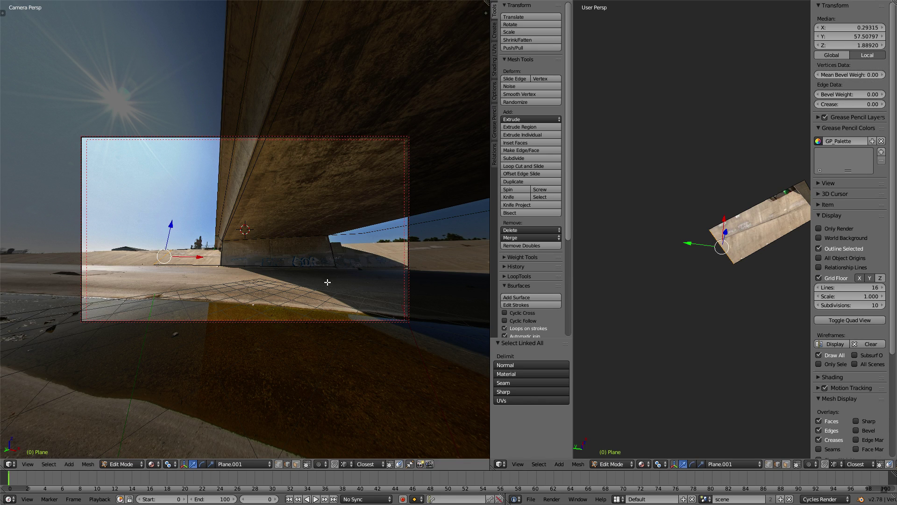
mouse_move(706, 264)
middle_down()
mouse_move(725, 306)
mouse_move(748, 289)
middle_up()
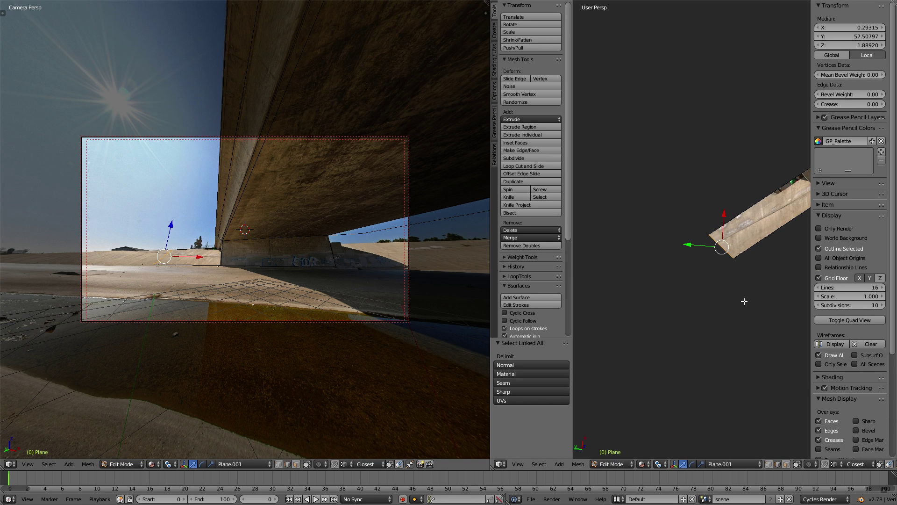
key(e)
key(shift+z)
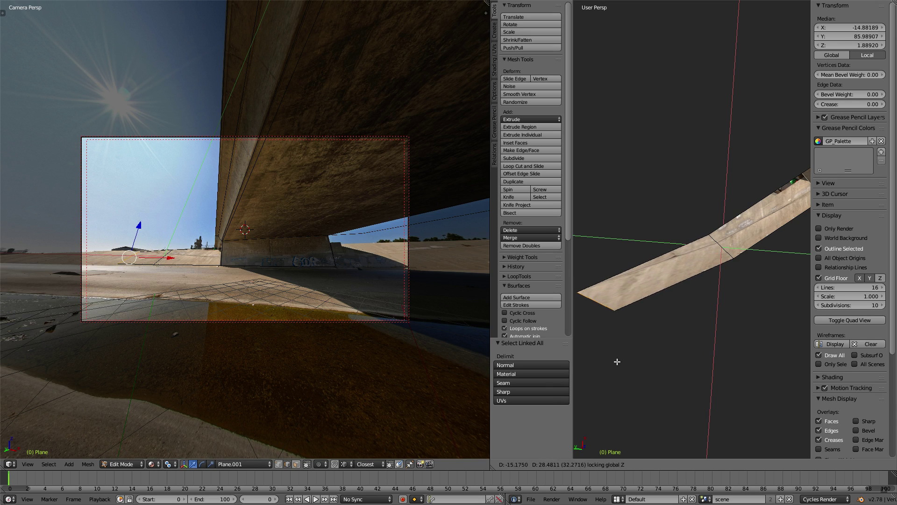
click(626, 359)
In top view, push the new end edge further along the channel (-42.327, 35.770).
scroll(666, 350, down, 2)
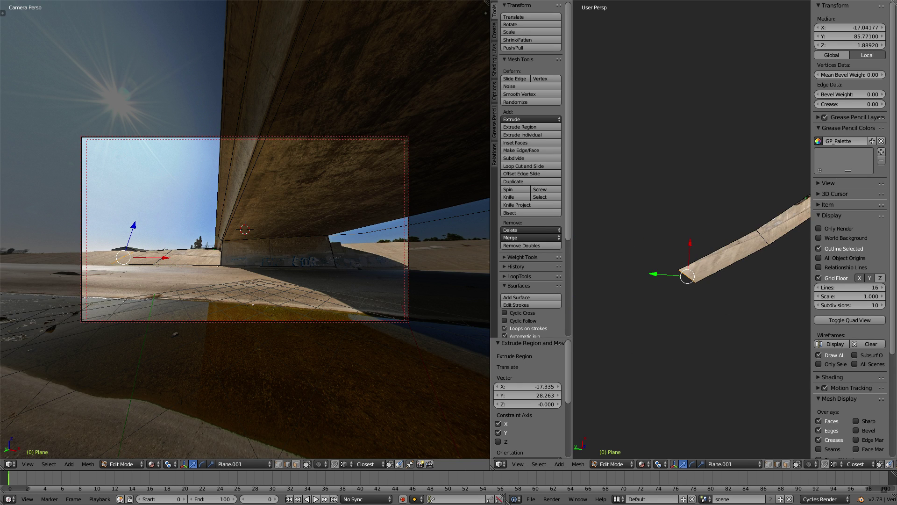
key(KP_7)
key(g)
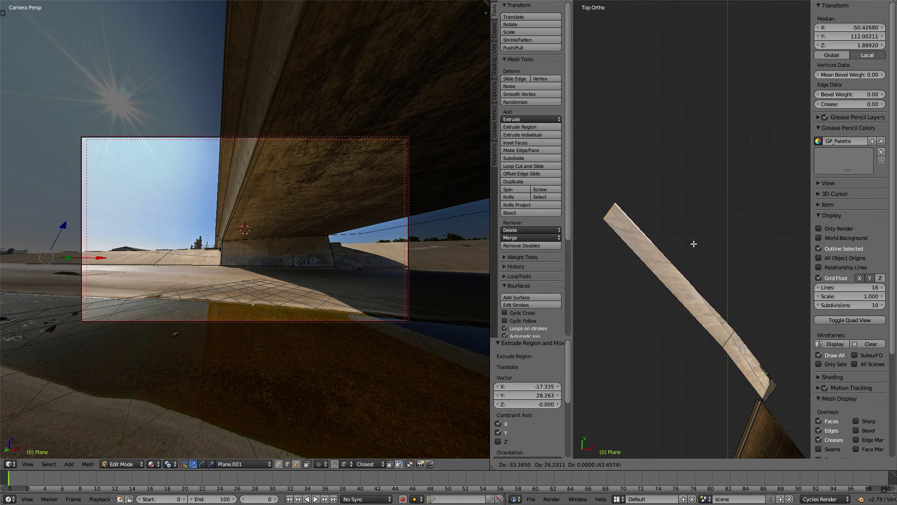
click(675, 225)
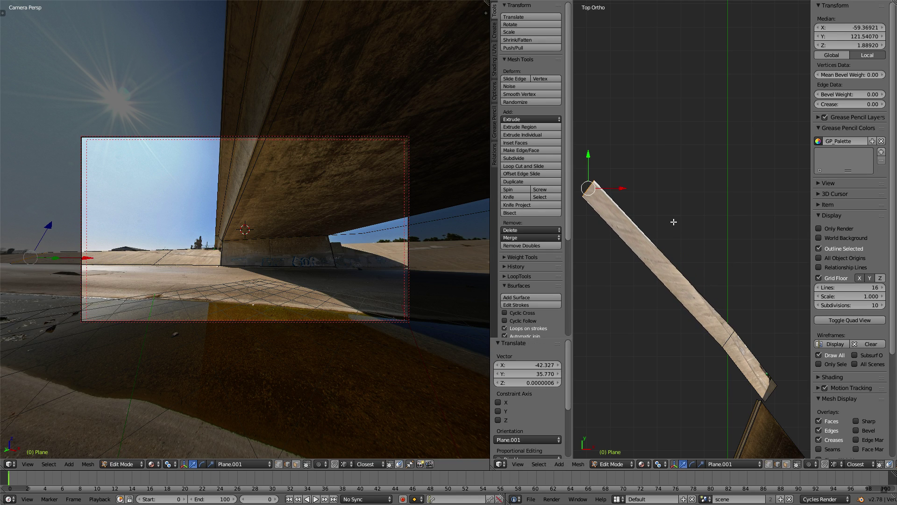
key(ctrl+Tab)
click(59, 224)
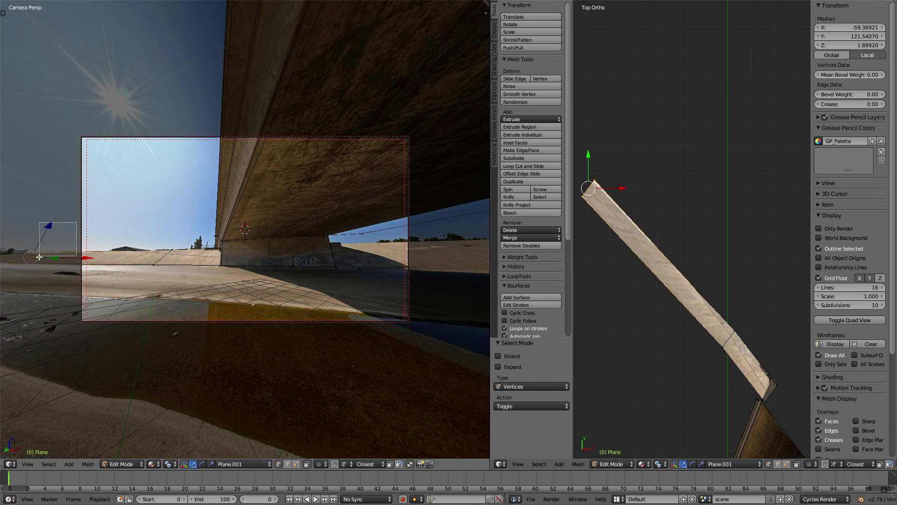
Fly to the pillar, select one of its base edges and frame it in wireframe.
key(a)
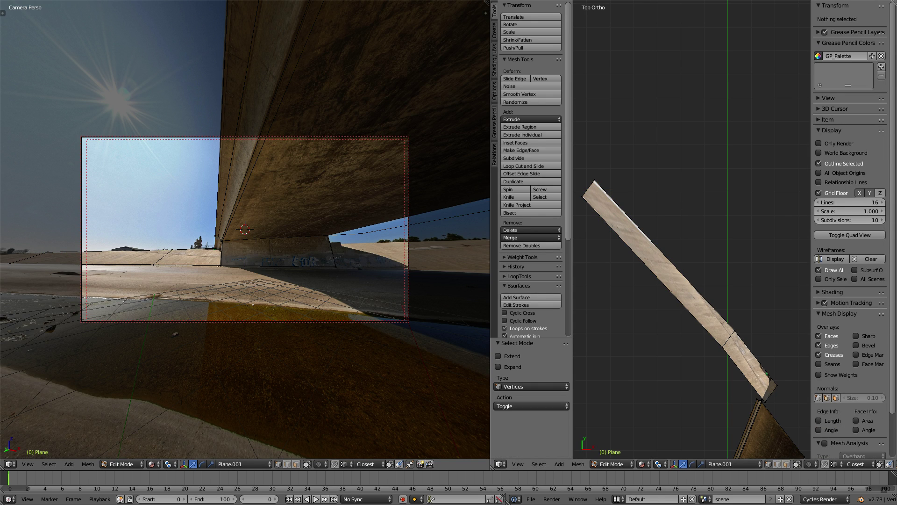
key(shift+f)
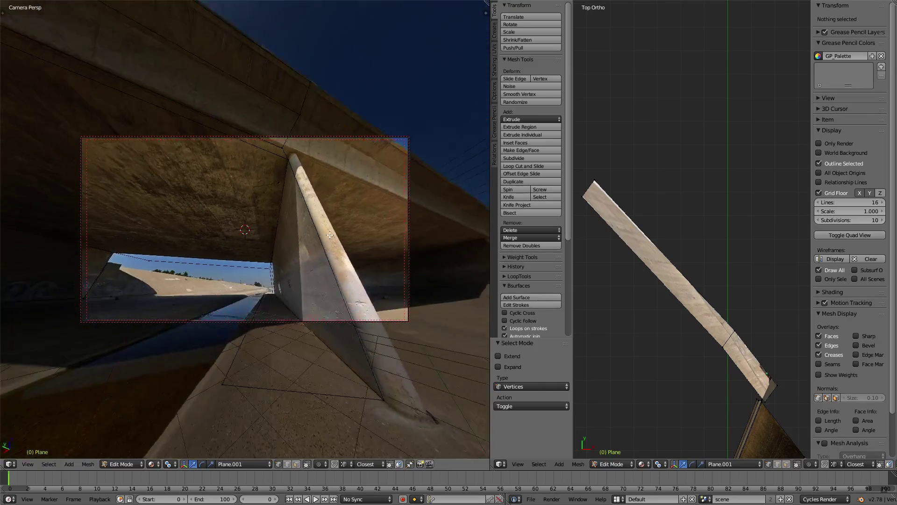
key(ctrl+Tab)
click(281, 304)
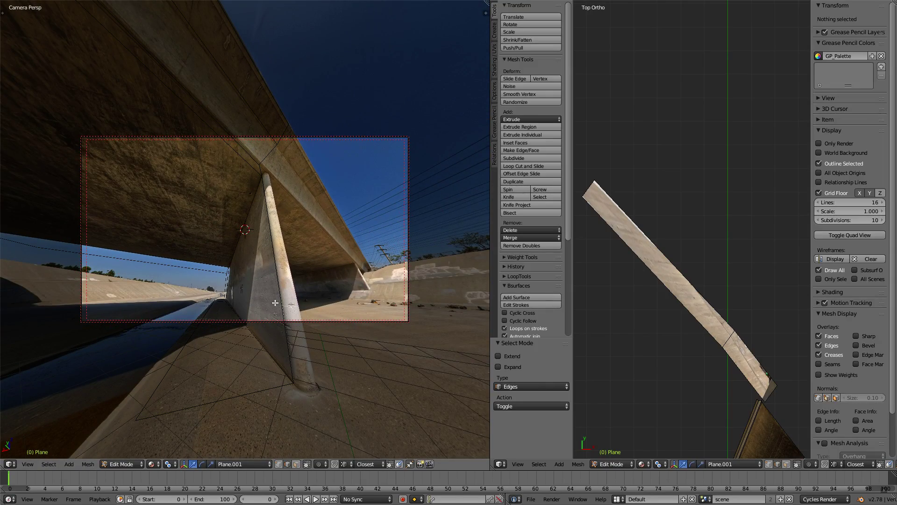
right_click(281, 300)
key(q)
click(790, 403)
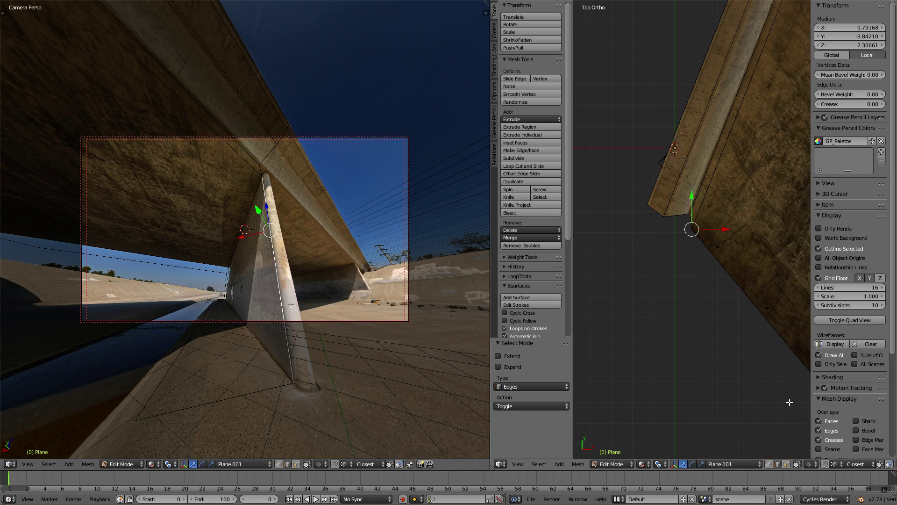
key(z)
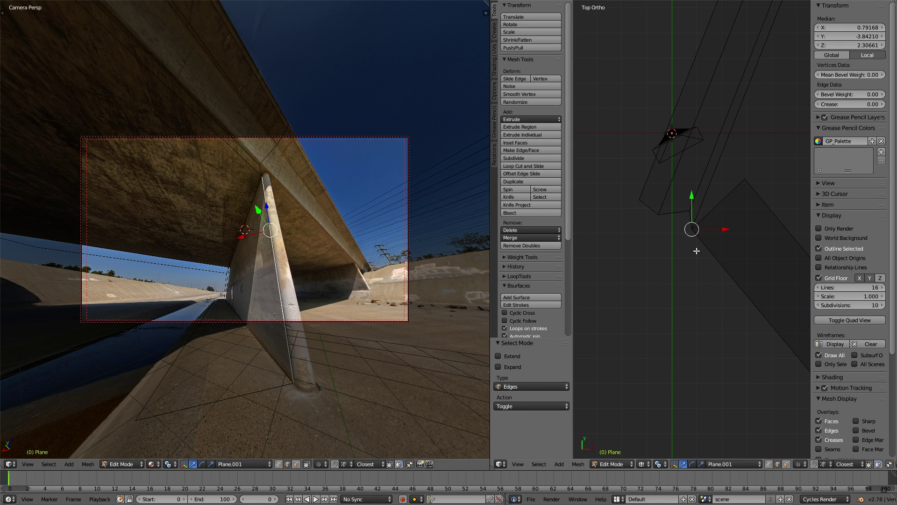
Extrude the pillar edge into a new face and slide it level along the column.
key(g)
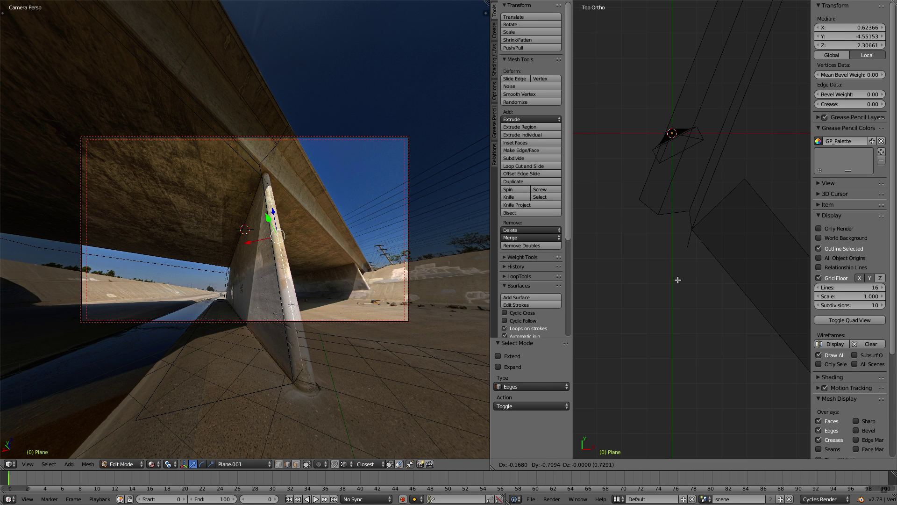
click(678, 280)
middle_drag(427, 334, 308, 285)
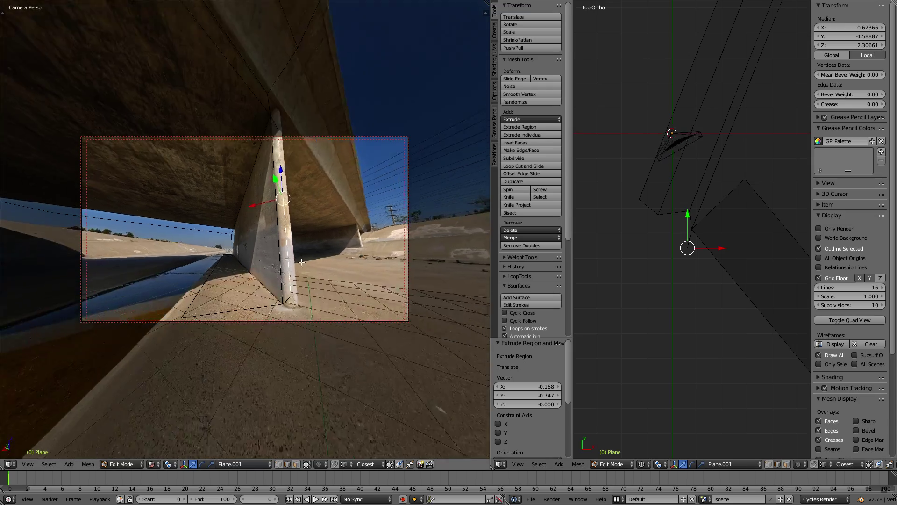
mouse_move(695, 267)
middle_down()
mouse_move(686, 307)
mouse_move(744, 226)
middle_up()
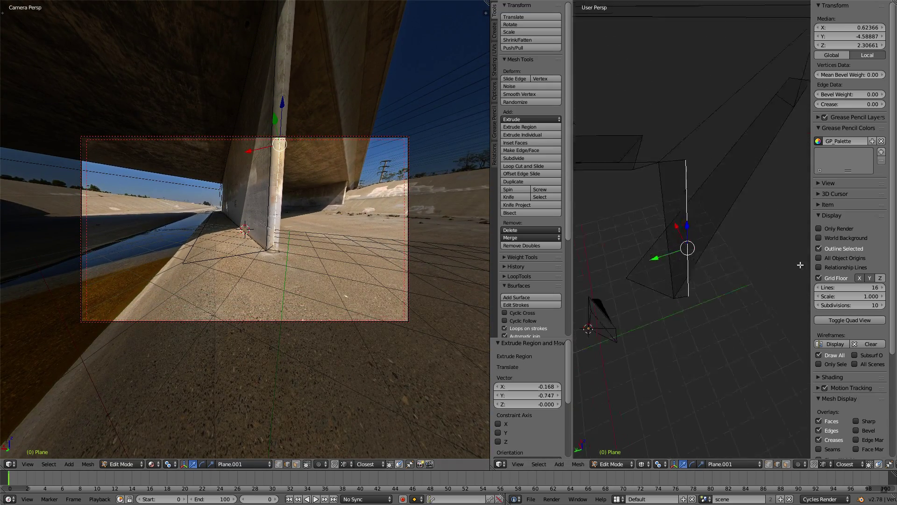
key(g)
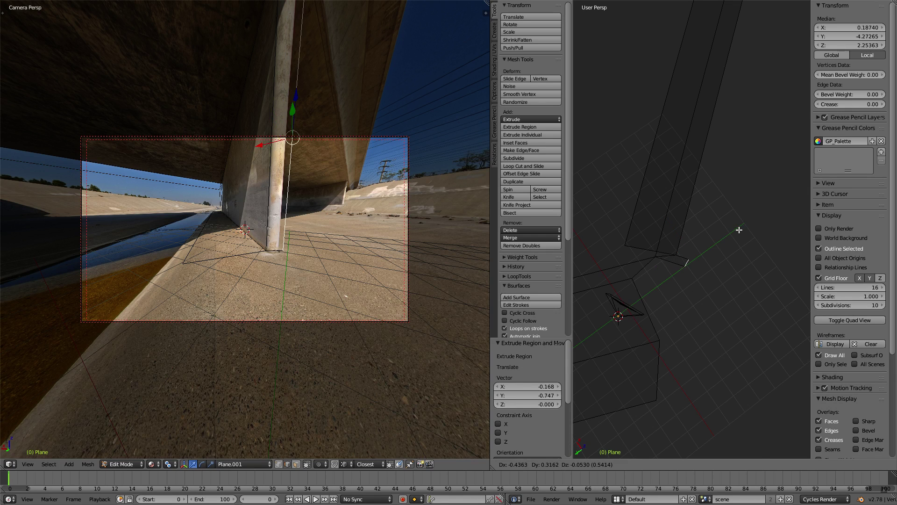
click(706, 271)
key(g)
key(shift+z)
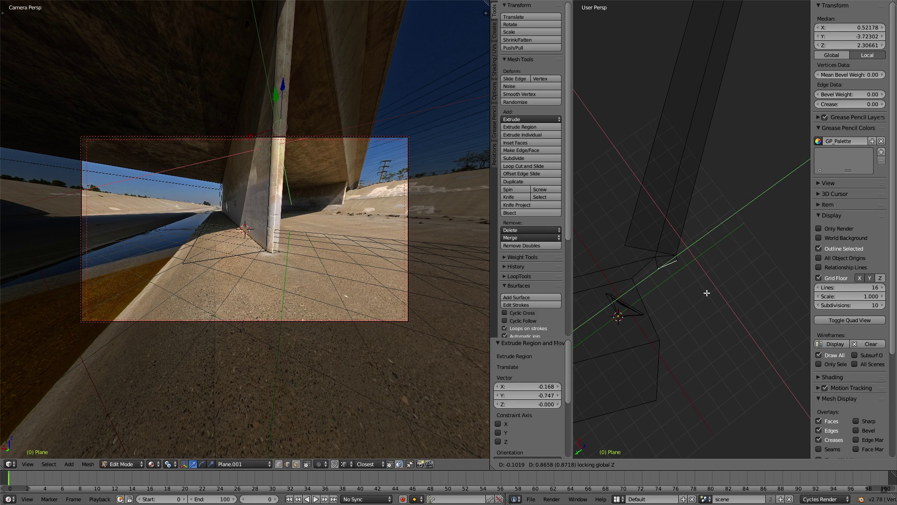
click(708, 294)
Extrude one more level face beside the pillar base (-0.177, -0.128).
middle_drag(689, 296, 698, 318)
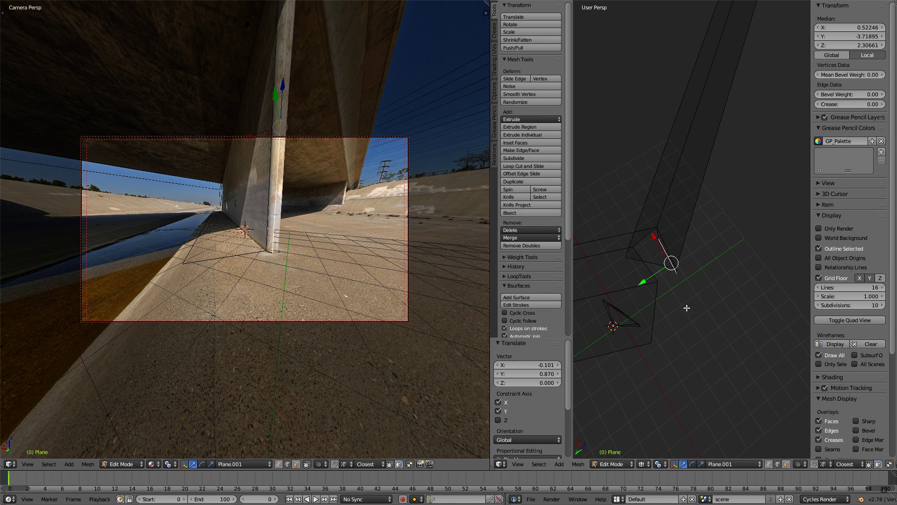
key(g)
key(shift+z)
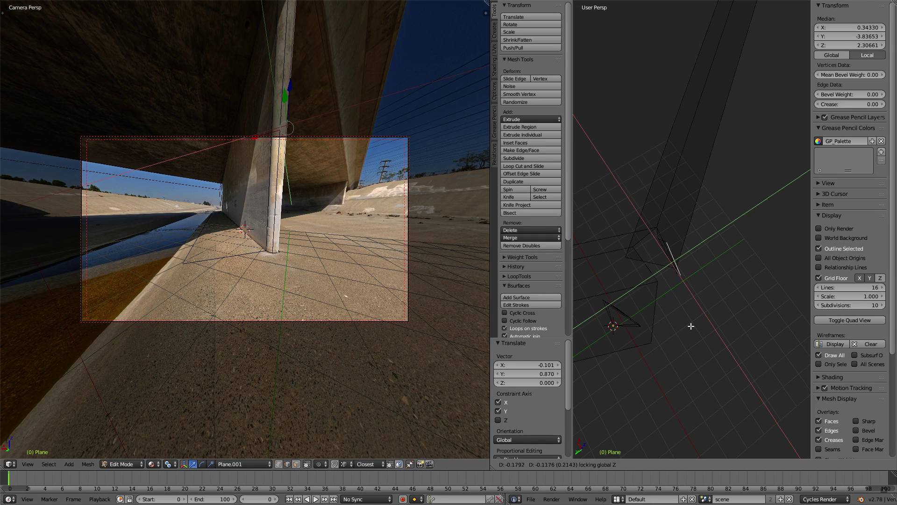
click(692, 324)
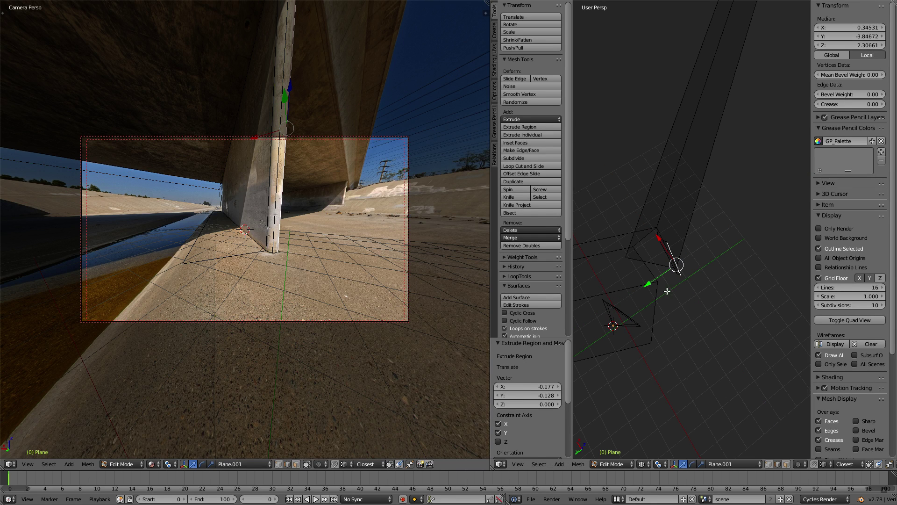
key(ctrl+Tab)
click(661, 372)
mouse_move(667, 324)
middle_down()
mouse_move(693, 300)
mouse_move(654, 250)
mouse_move(624, 244)
middle_up()
Copy a flat pillar face and place the copy far back over the distant bank.
right_click(639, 282)
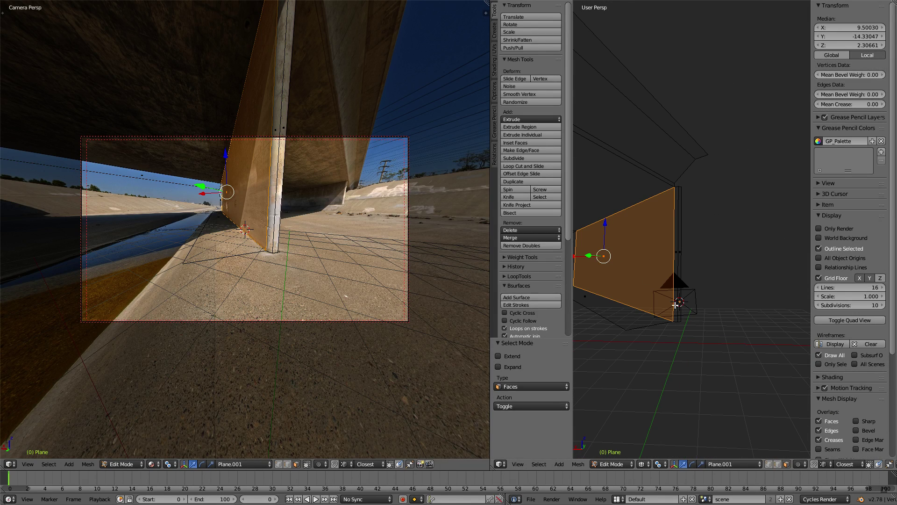
key(g)
key(z)
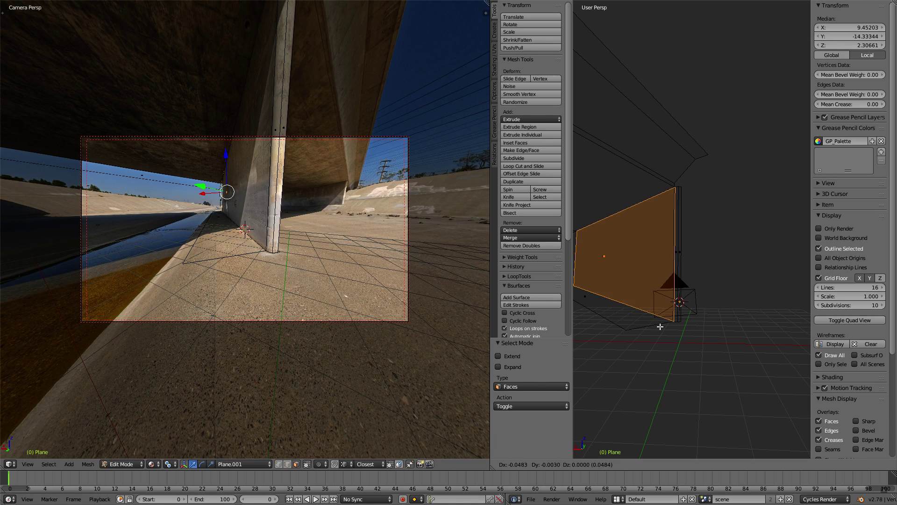
key(shift+z)
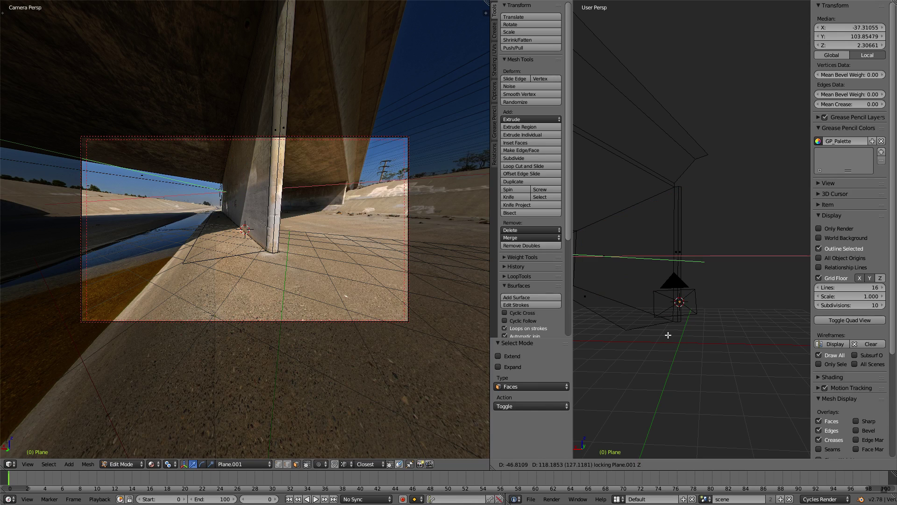
key(Escape)
mouse_move(678, 258)
middle_down()
mouse_move(645, 332)
mouse_move(664, 275)
middle_up()
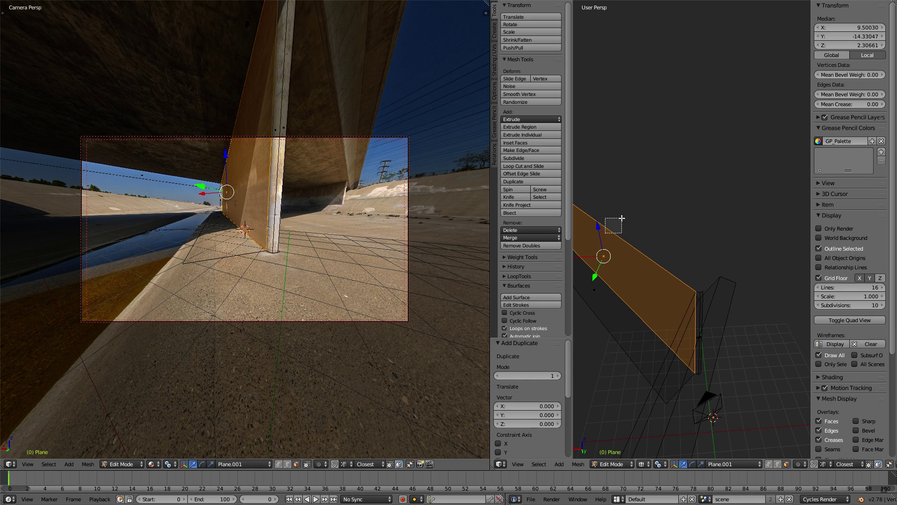
key(g)
key(shift+z)
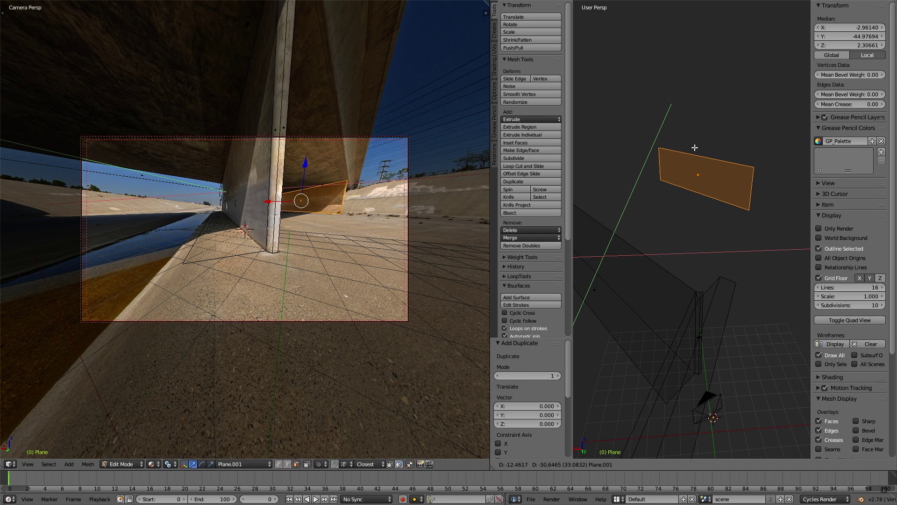
click(695, 147)
Select the whole connected pillar mesh and return to Object Mode.
key(ctrl+Tab)
click(637, 150)
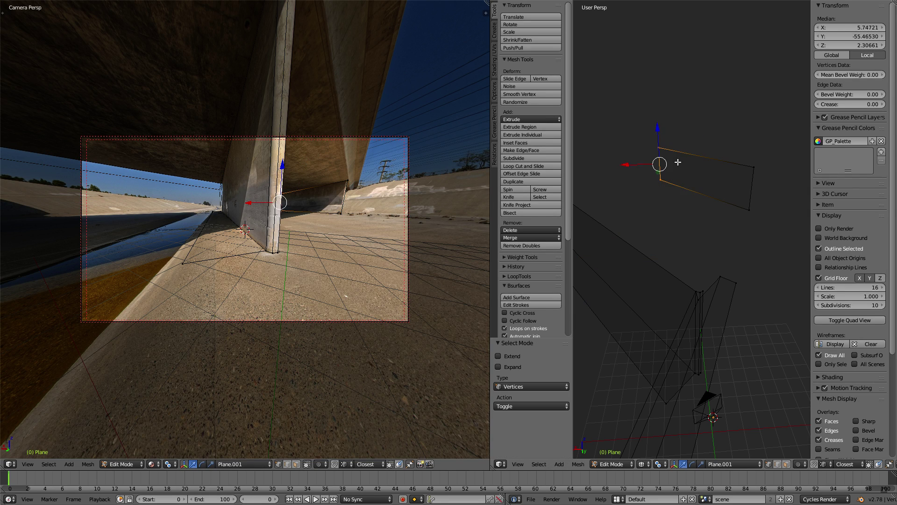
right_click(291, 194)
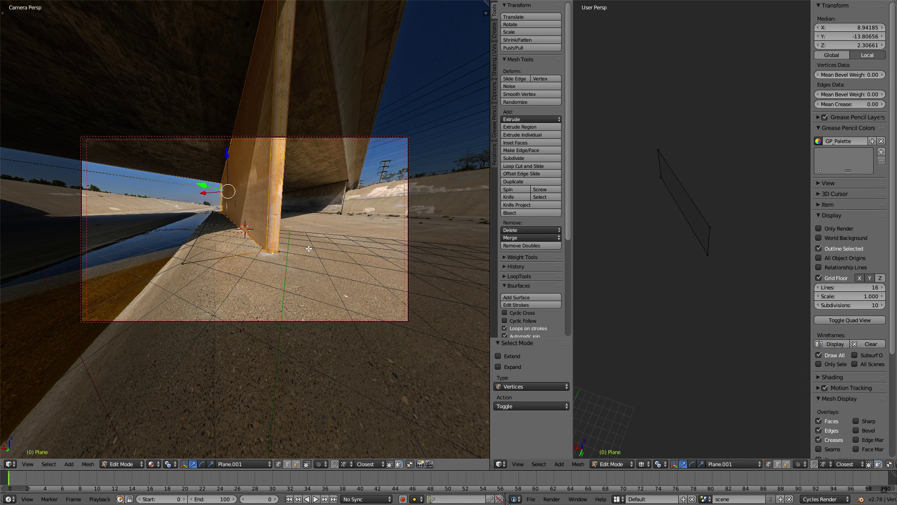
key(ctrl+l)
key(Tab)
Rotate the camera to face the pillar and sunlit far bank (96.659°, -182.326°).
right_click(386, 321)
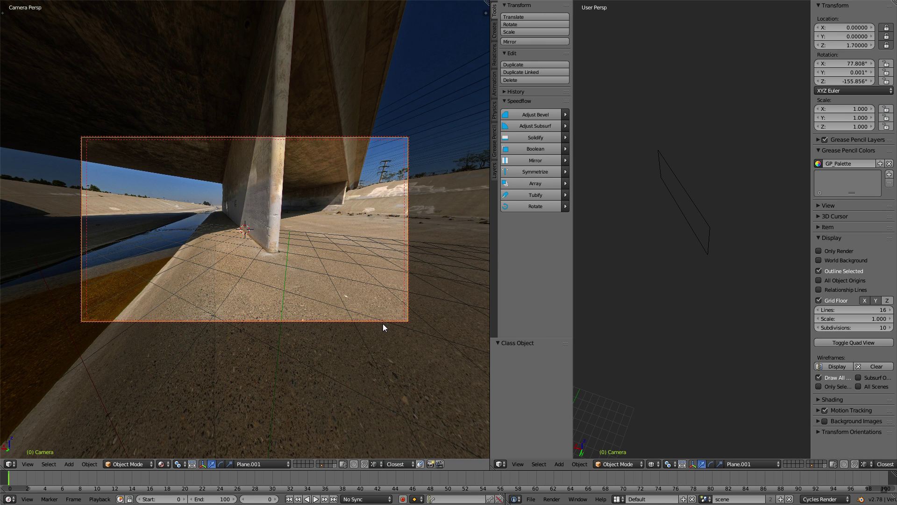
key(w)
click(382, 304)
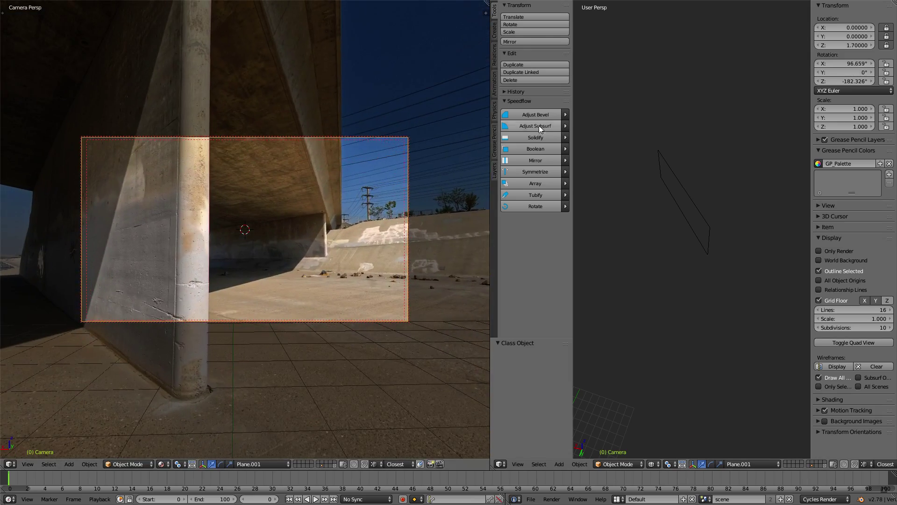
Edit the billboard plane and start sliding one corner horizontally.
right_click(683, 182)
key(Tab)
right_click(657, 173)
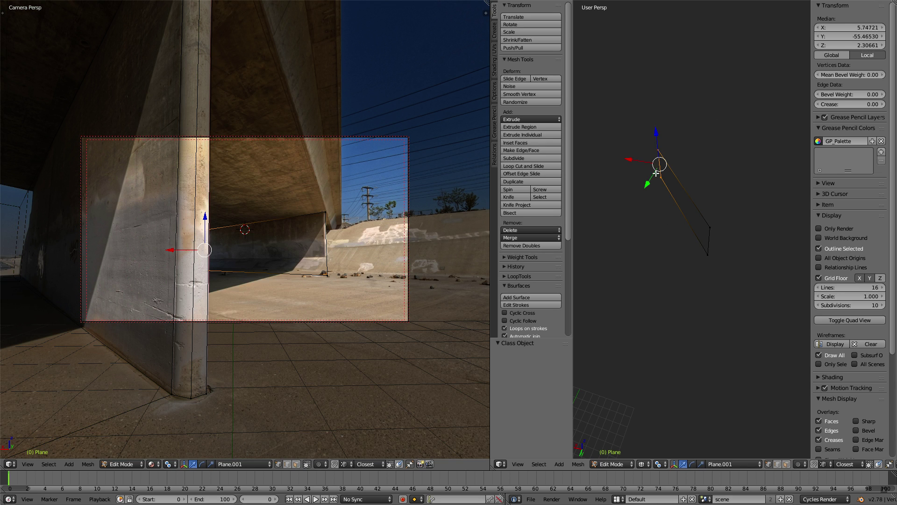
key(g)
key(shift+z)
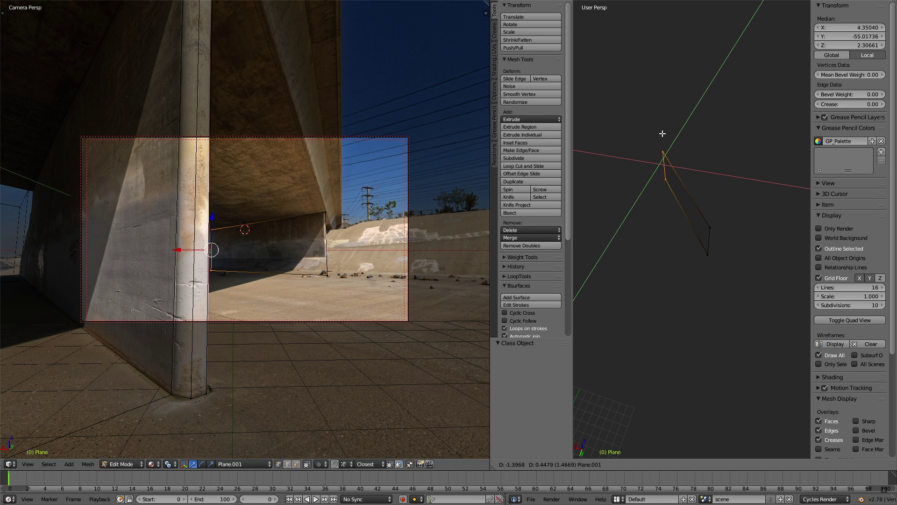
Shift the billboard corners horizontally into place (0.183, -0.409).
click(663, 134)
key(b)
drag(753, 192, 663, 326)
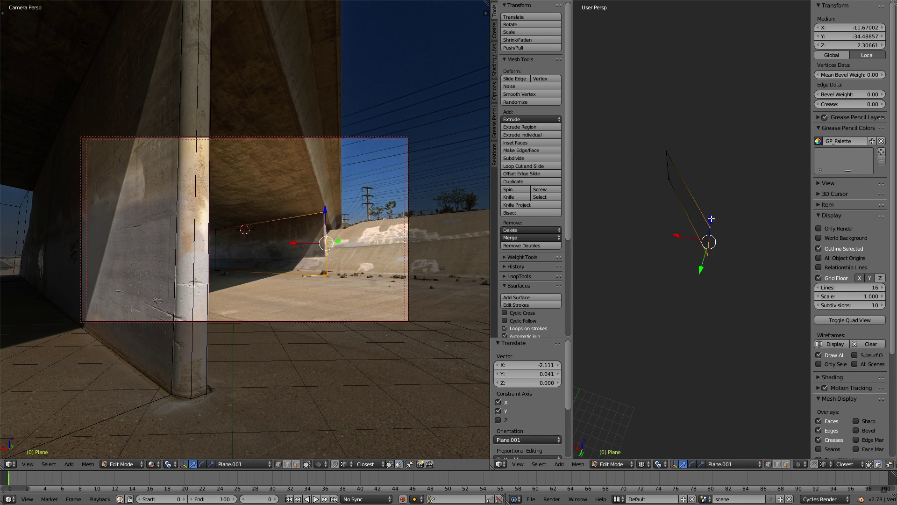
key(g)
key(shift+z)
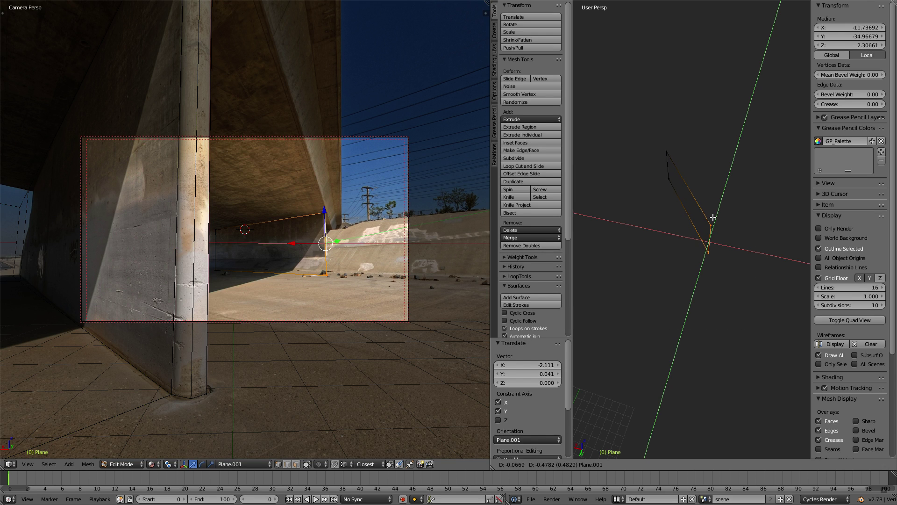
click(712, 217)
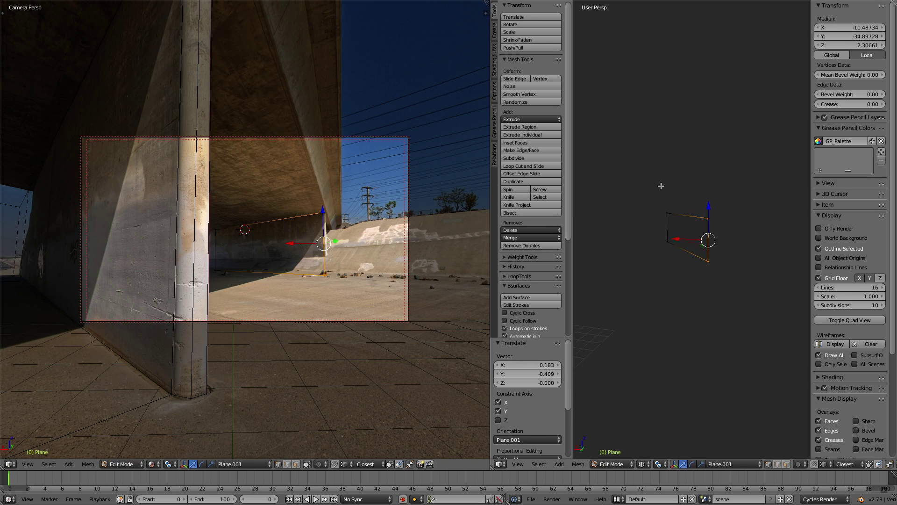
Box-select the ground plane's outer edge in edge selection mode.
mouse_move(660, 185)
middle_down()
mouse_move(682, 242)
mouse_move(709, 247)
middle_up()
key(ctrl+Tab)
click(704, 251)
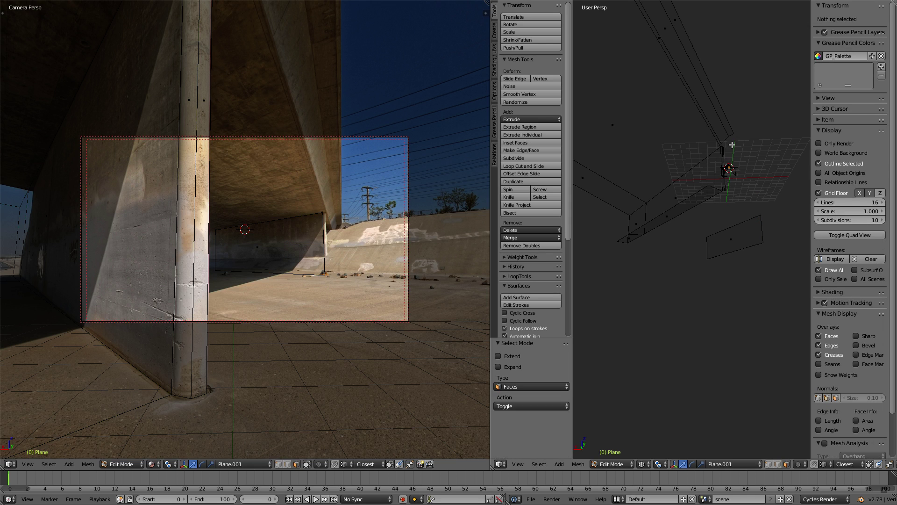
key(ctrl+Tab)
click(722, 136)
key(b)
drag(755, 118, 718, 145)
Nudge the outer edge slightly (0.075, 0.005) and frame it in view.
key(g)
click(721, 145)
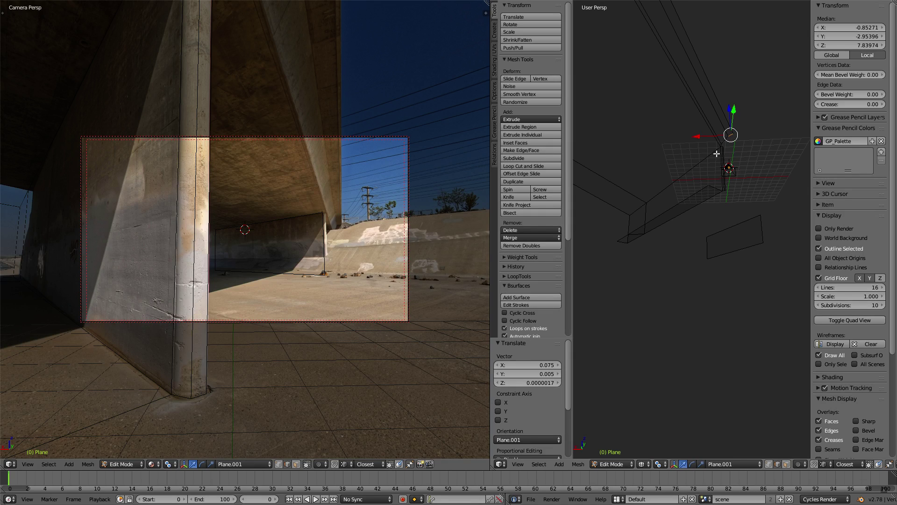
key(q)
click(820, 199)
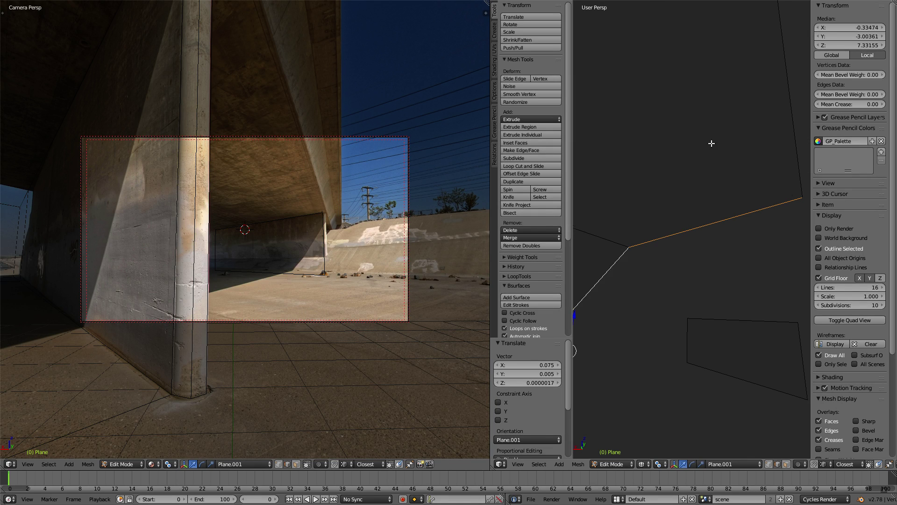
mouse_move(711, 143)
middle_down()
mouse_move(556, 373)
mouse_move(655, 288)
middle_up()
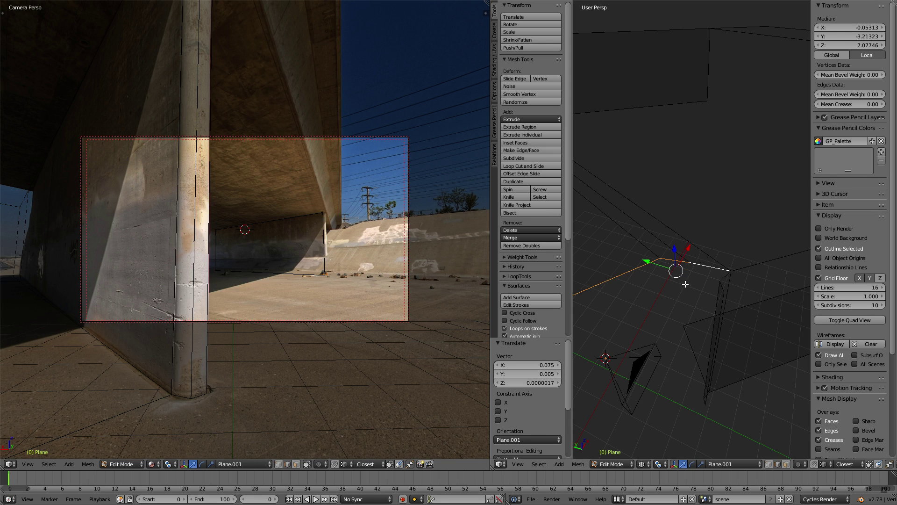
Extrude the ground edge flat and push the new end far out (-11.585, -25.629).
key(g)
key(shift+z)
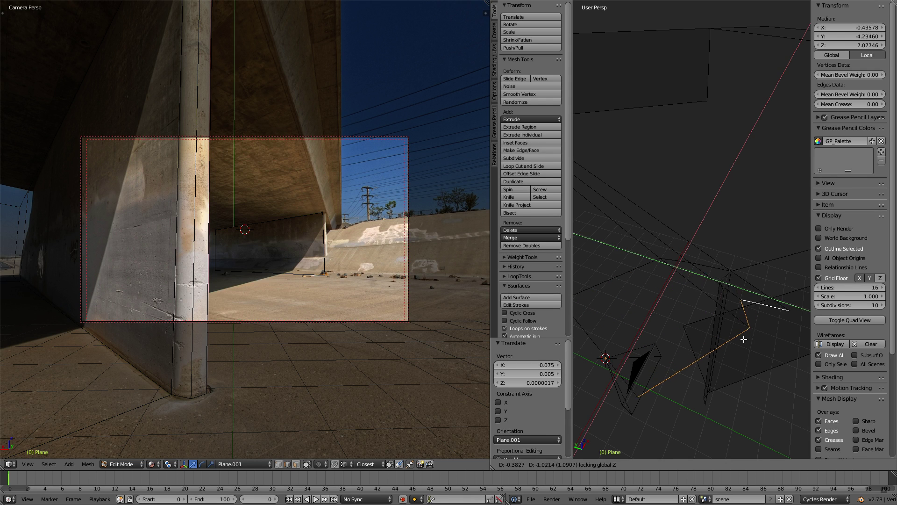
click(744, 339)
key(KP_7)
scroll(764, 82, down, 3)
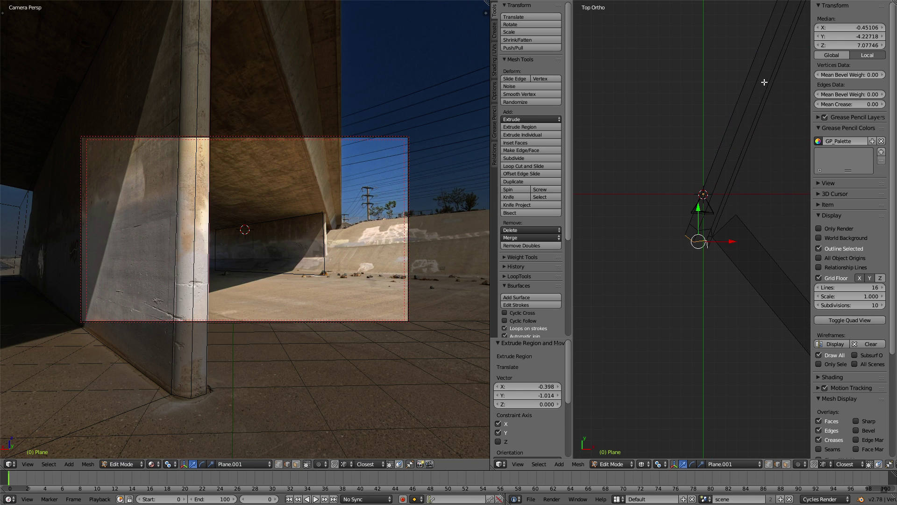
key(g)
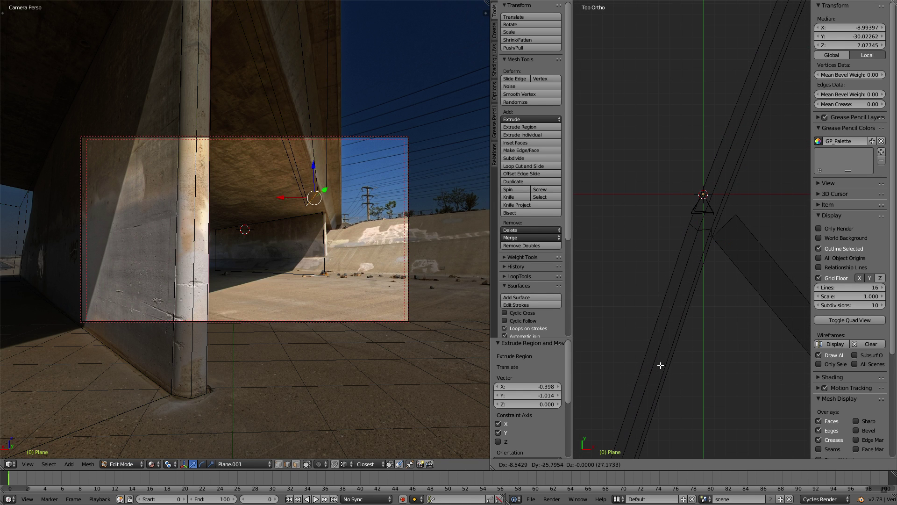
click(660, 367)
key(g)
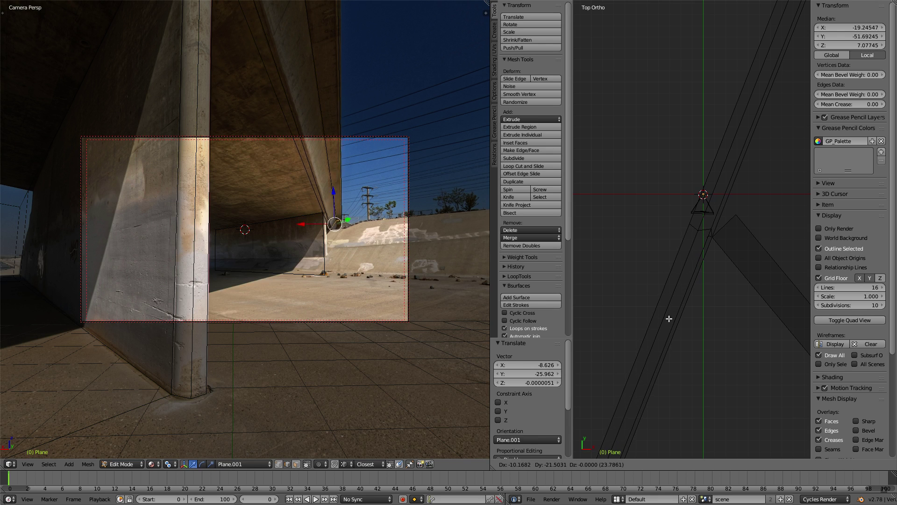
click(653, 361)
key(Tab)
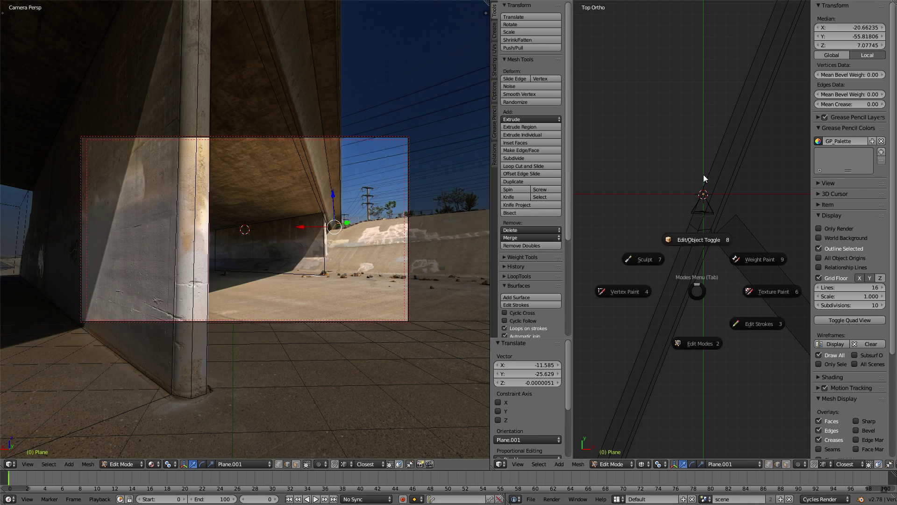
Maximize the 3D view and inspect the deck, pillar and ground strips from above and side.
middle_drag(622, 215, 767, 253)
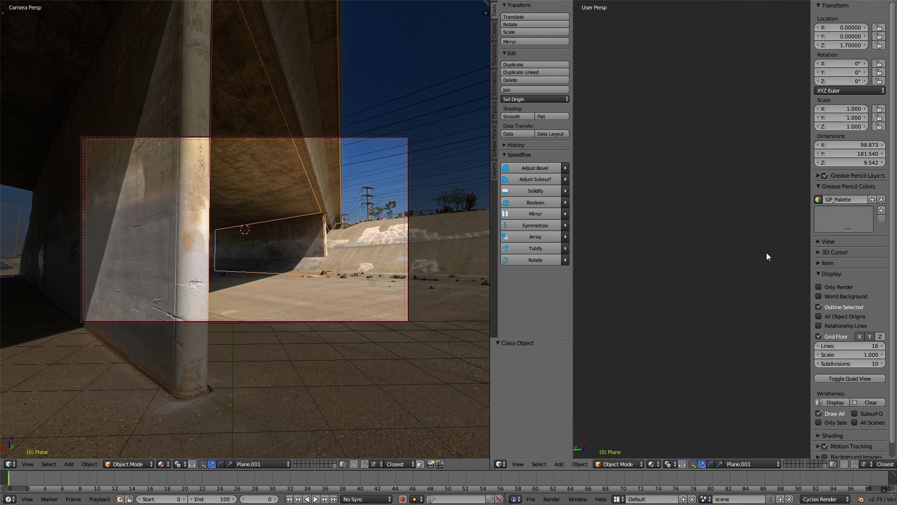
key(z)
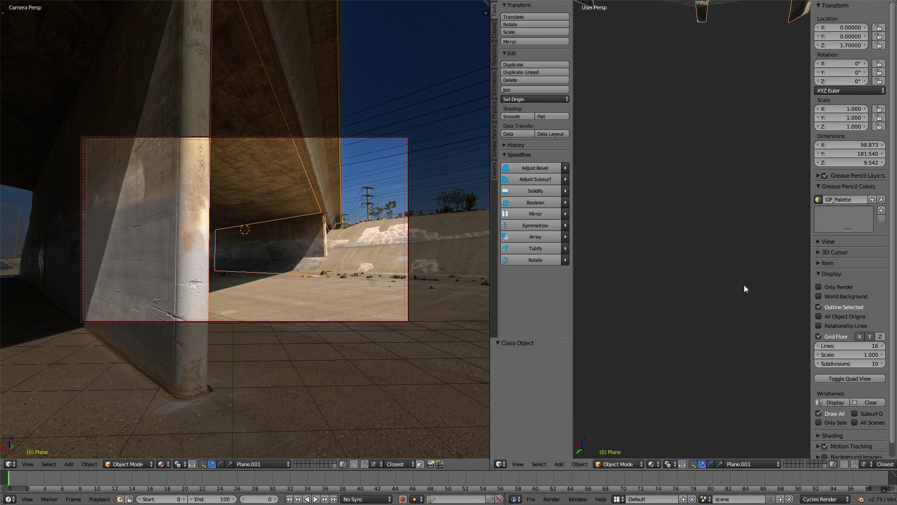
key(ctrl+alt+space)
key(q)
key(q)
click(753, 313)
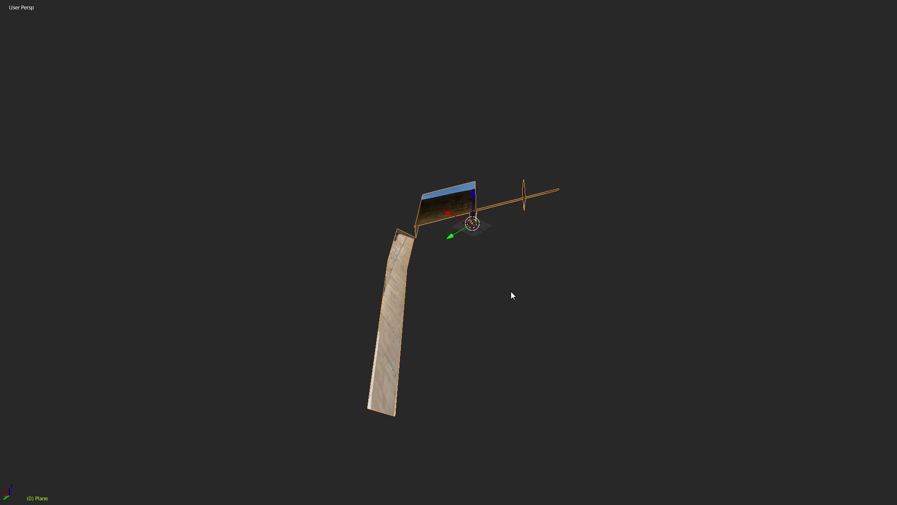
mouse_move(512, 292)
middle_down()
mouse_move(671, 255)
mouse_move(713, 170)
mouse_move(573, 262)
mouse_move(609, 262)
mouse_move(551, 234)
mouse_move(603, 271)
mouse_move(491, 314)
mouse_move(484, 262)
mouse_move(497, 290)
mouse_move(809, 76)
mouse_move(504, 261)
mouse_move(425, 361)
mouse_move(462, 256)
middle_up()
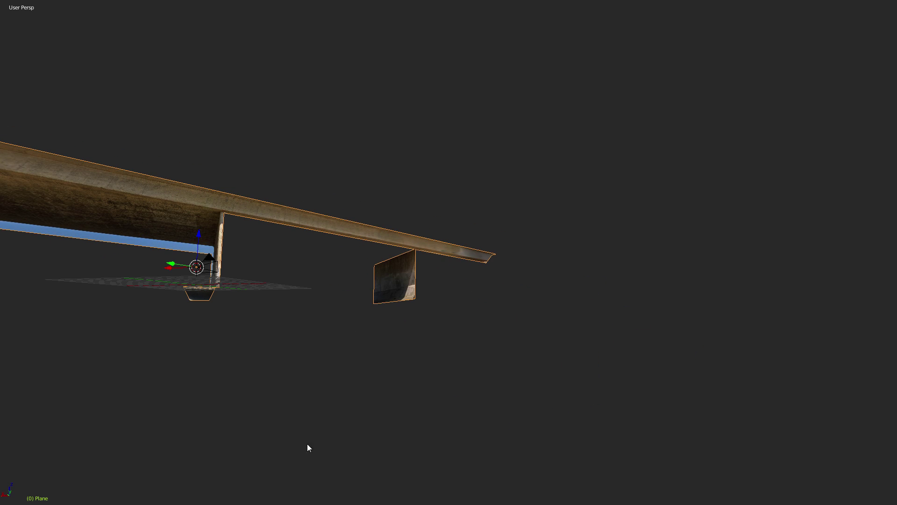
mouse_move(308, 447)
middle_down()
mouse_move(406, 283)
mouse_move(384, 270)
middle_up()
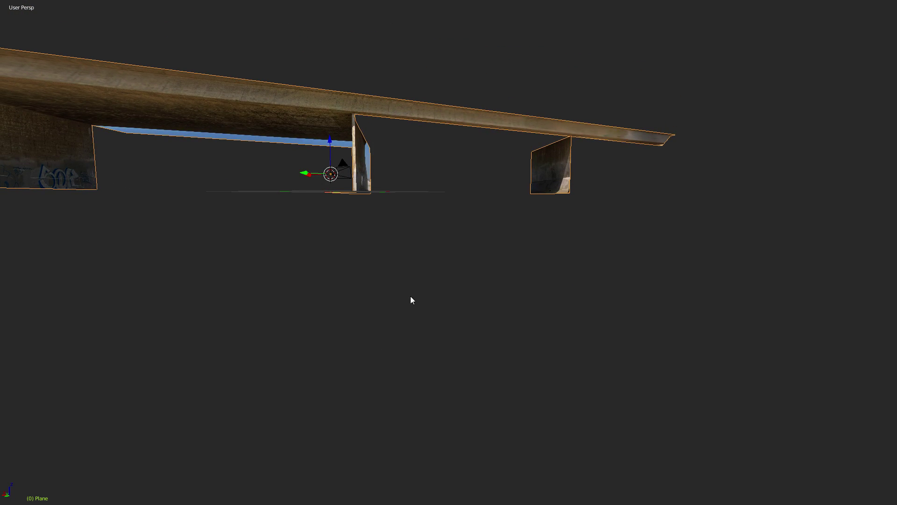
key(KP_7)
scroll(551, 117, down, 5)
mouse_move(410, 392)
middle_down()
mouse_move(505, 199)
mouse_move(529, 248)
mouse_move(511, 201)
middle_up()
key(ctrl+Tab)
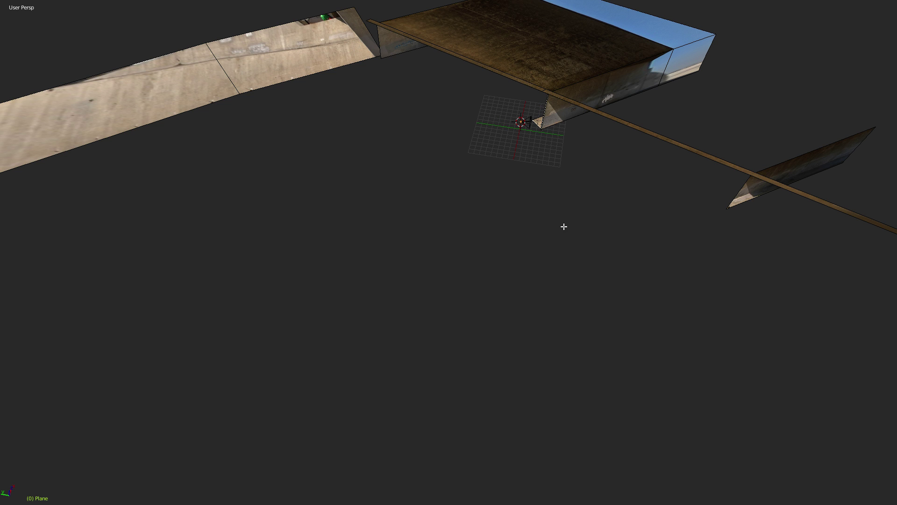
Extrude a new strip from the ground edge along the channel (-37.048, 40.523).
key(e)
click(264, 350)
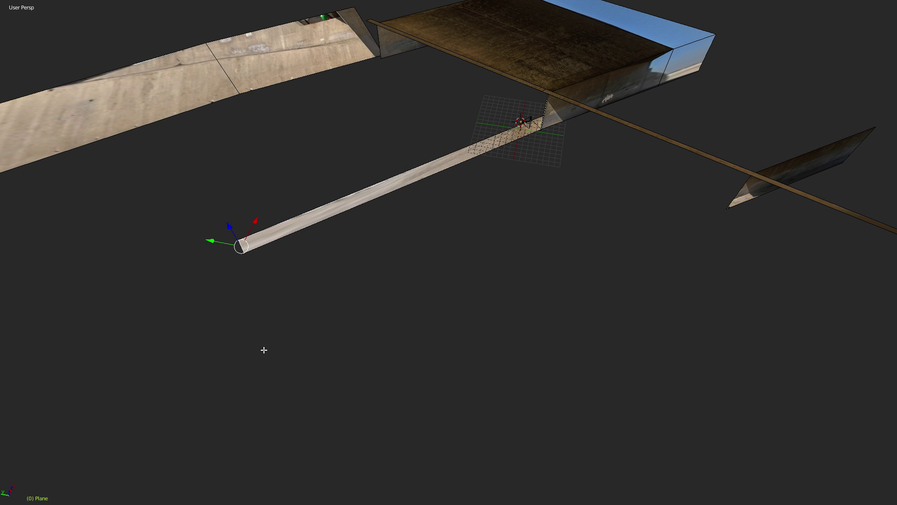
key(ctrl+alt+space)
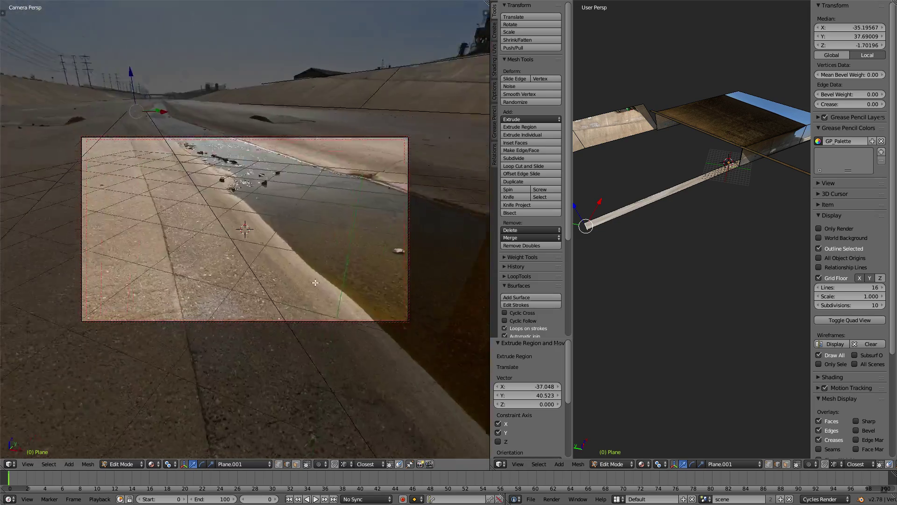
middle_drag(315, 282, 323, 124)
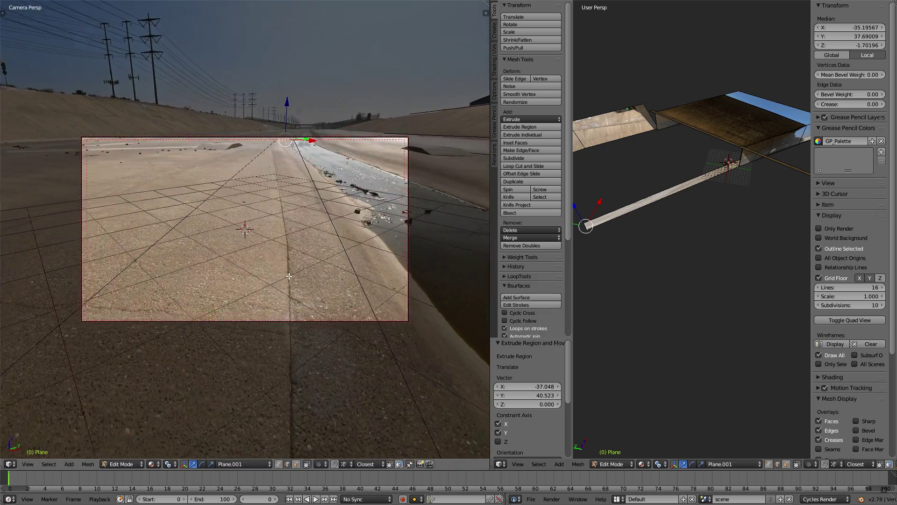
mouse_move(632, 229)
middle_down()
mouse_move(744, 337)
mouse_move(647, 233)
mouse_move(666, 324)
middle_up()
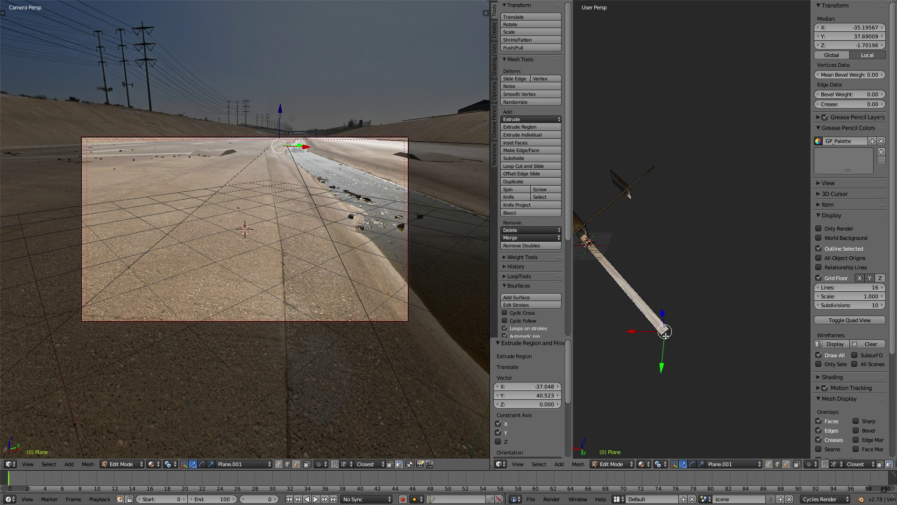
Slide the strip's far end level into line with the channel photo (1.063, 1.314).
key(g)
key(shift+z)
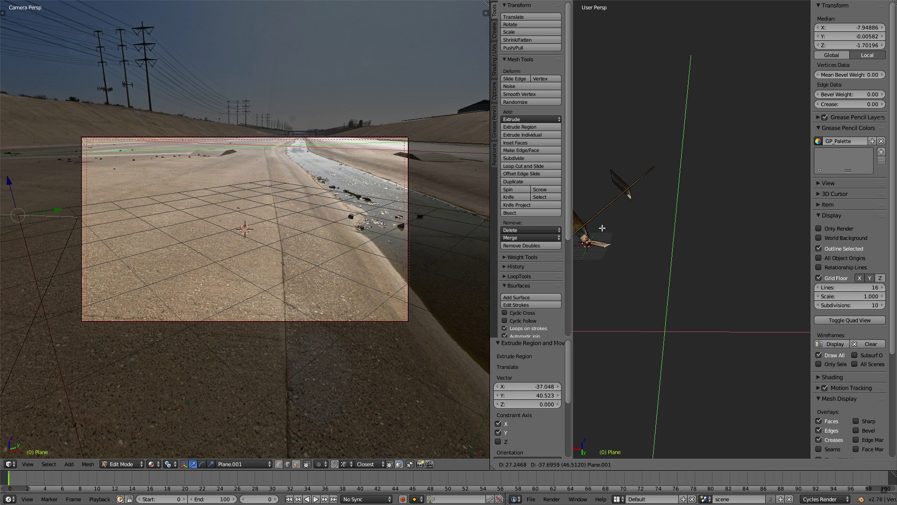
click(310, 223)
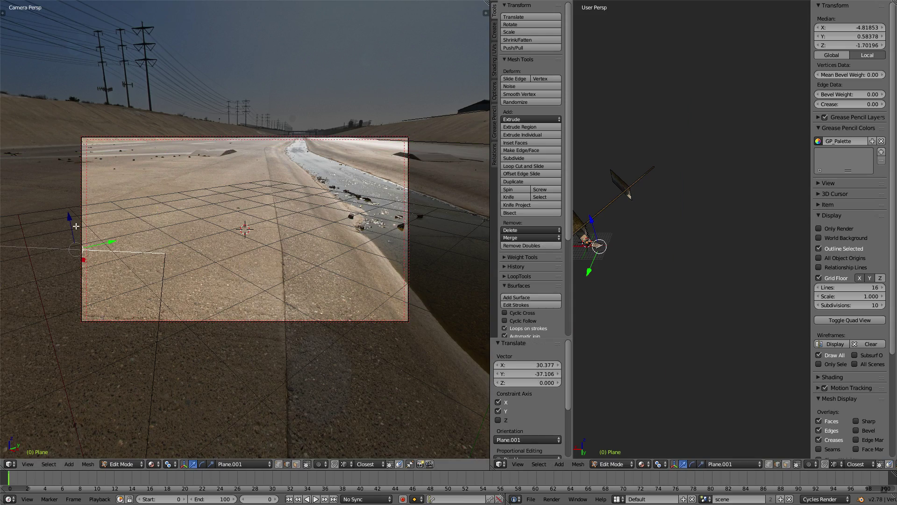
key(g)
key(shift+z)
click(264, 236)
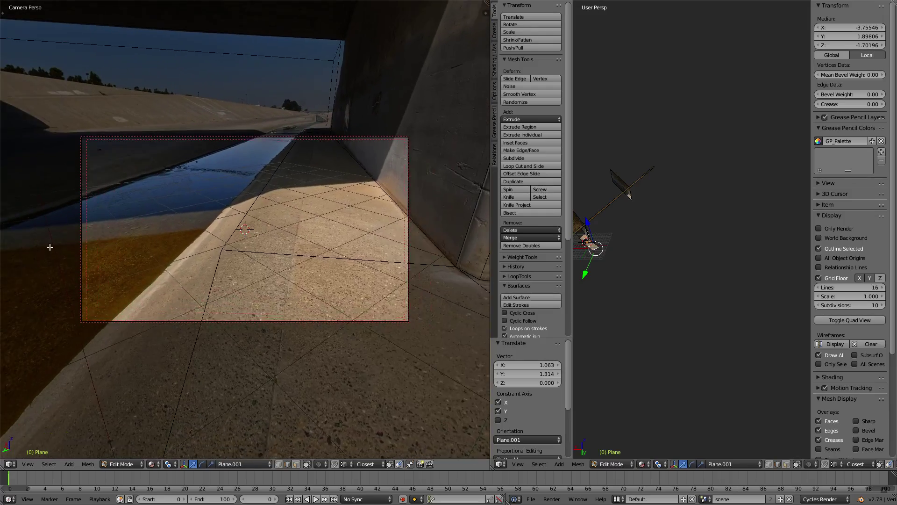
Slide one strip corner vertex -0.782, -0.600 on the ground plane.
click(208, 250)
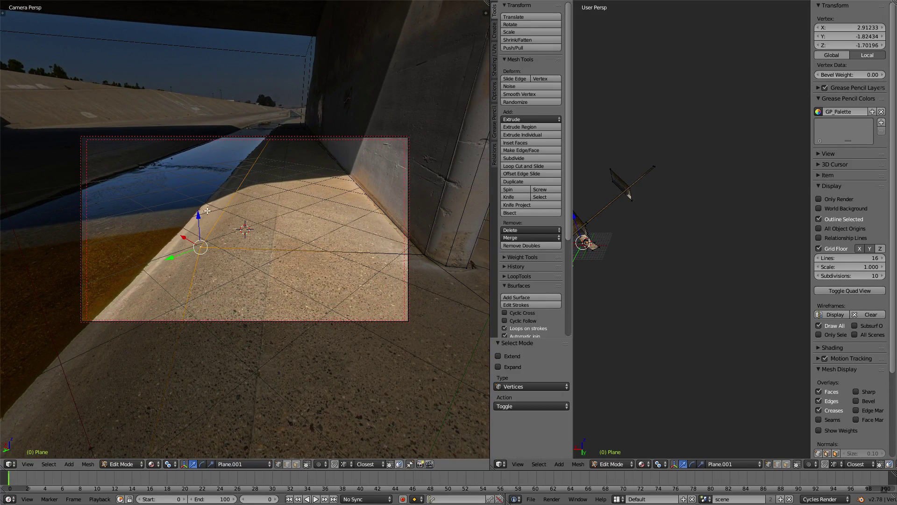
key(g)
key(shift+z)
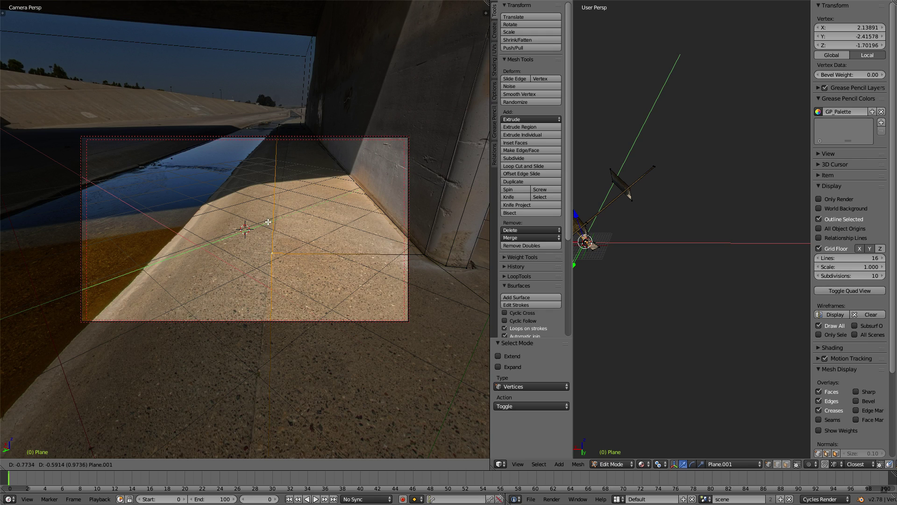
click(268, 221)
In a framed top ortho view, nudge the vertex -1.262, -0.738 and turn the view down the channel.
key(q)
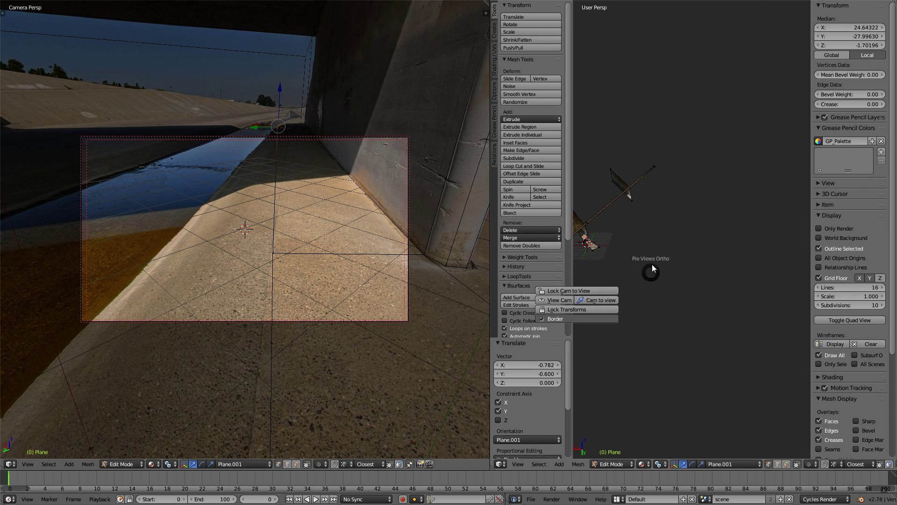
click(665, 282)
key(q)
click(812, 302)
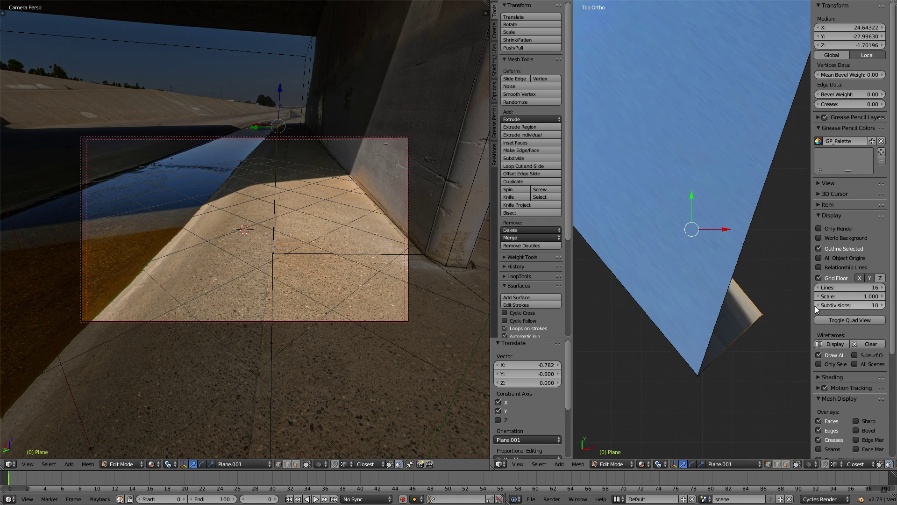
scroll(711, 278, down, 4)
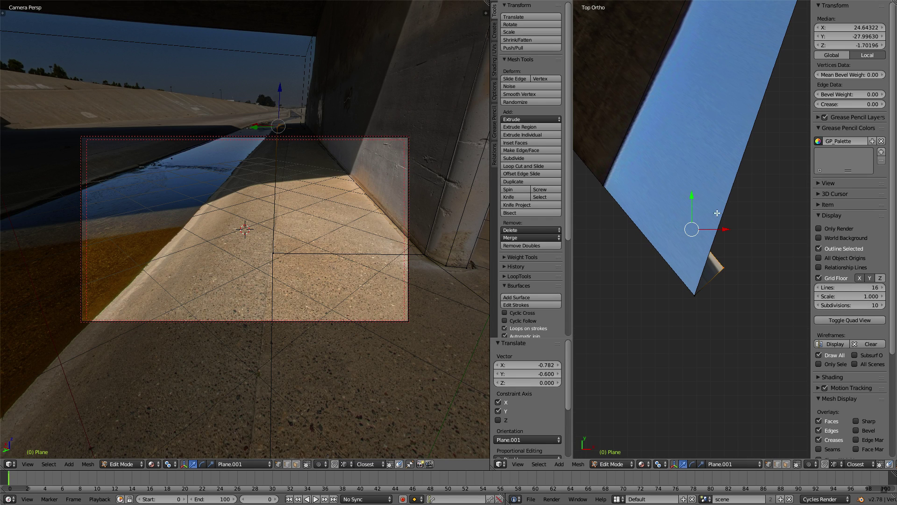
key(g)
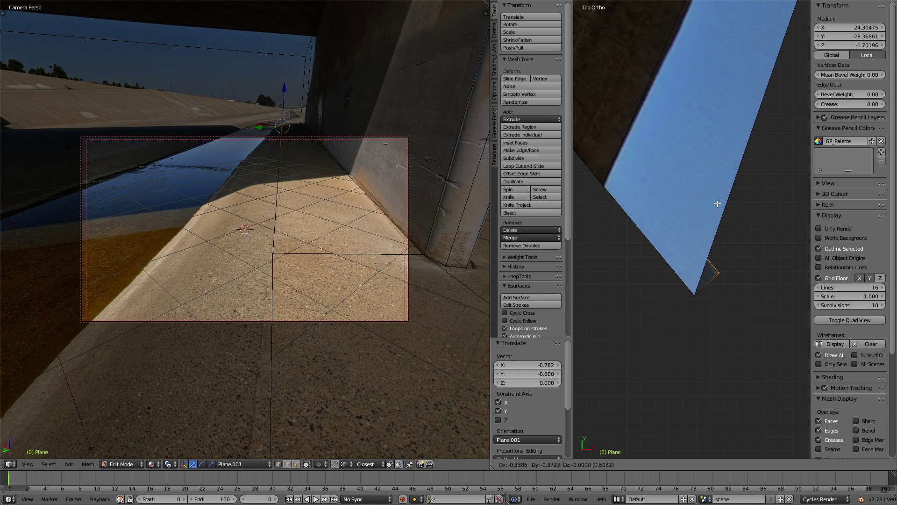
click(630, 249)
mouse_move(332, 242)
middle_down()
mouse_move(124, 265)
mouse_move(120, 253)
middle_up()
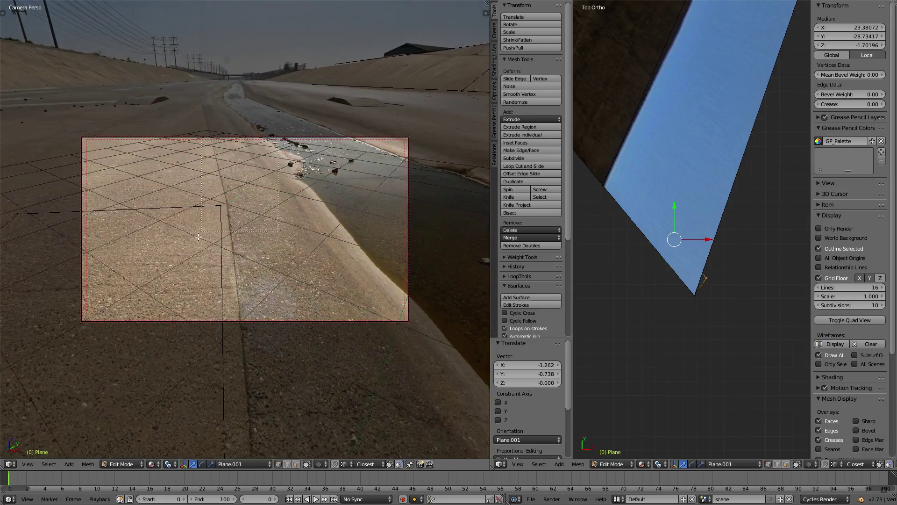
Reposition one strip vertex and tilt the view down toward the ground.
right_click(219, 233)
key(g)
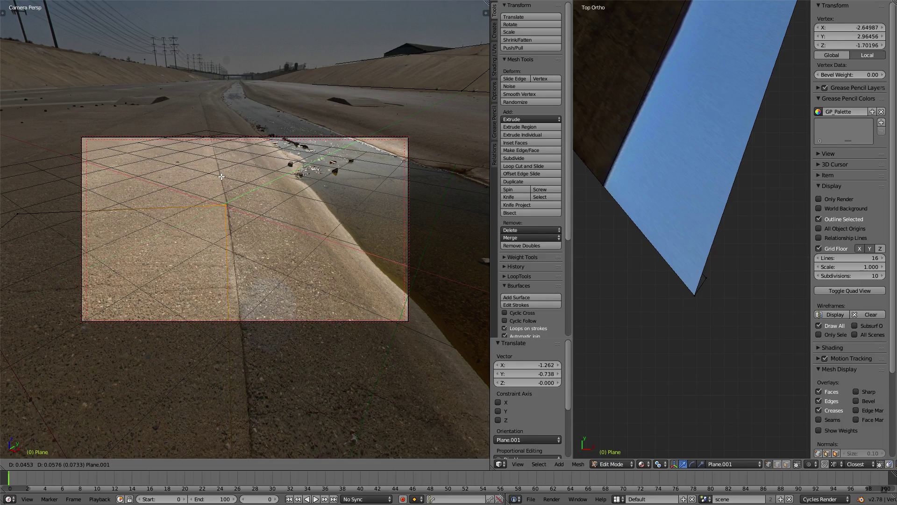
click(223, 202)
middle_drag(292, 220, 284, 238)
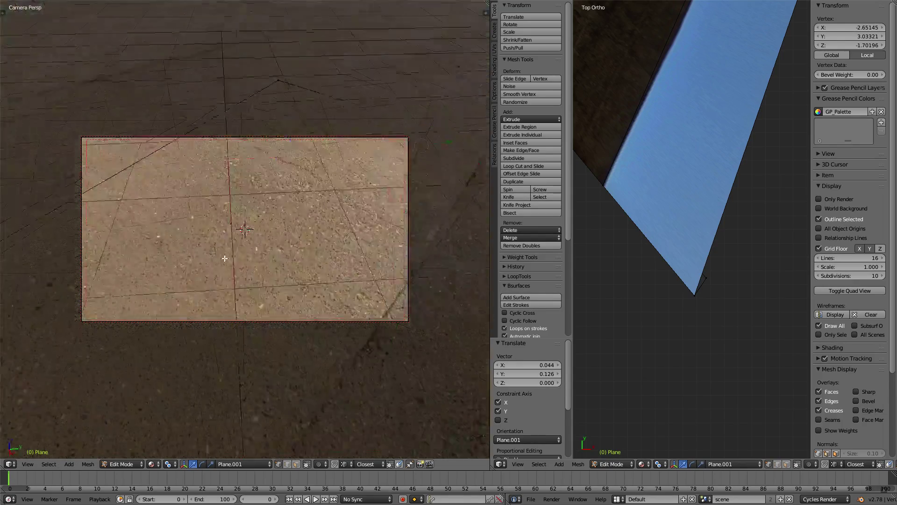
Loop-cut a new edge loop across the ground plane and nudge it into place.
key(ctrl+r)
click(284, 238)
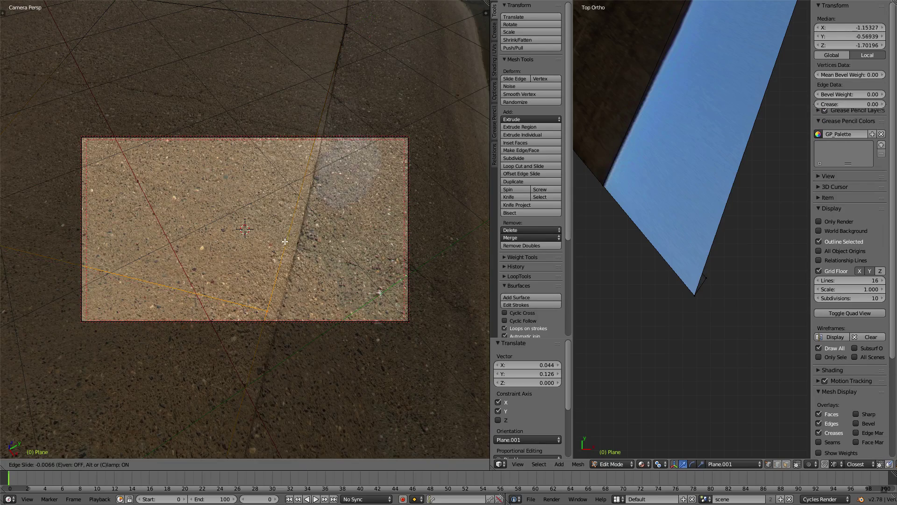
click(302, 189)
shift+drag(301, 189, 311, 199)
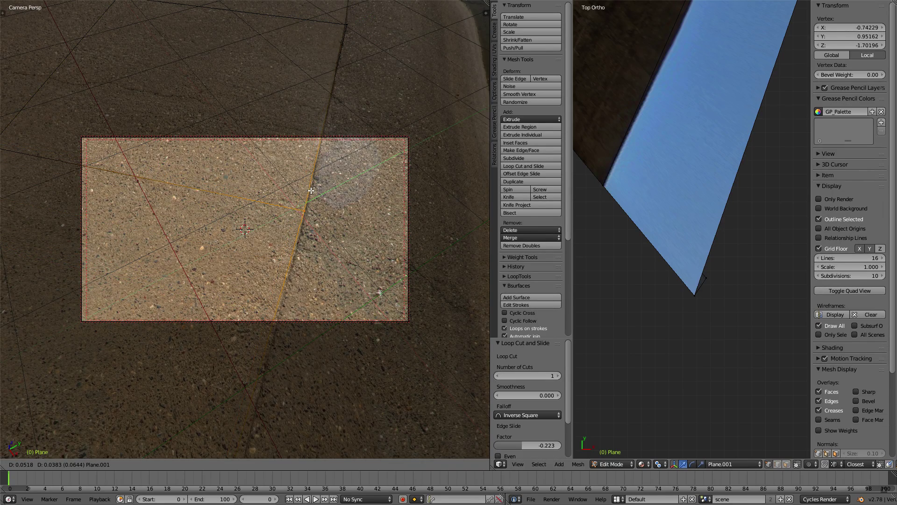
mouse_move(311, 199)
middle_down()
mouse_move(461, 265)
mouse_move(295, 219)
middle_up()
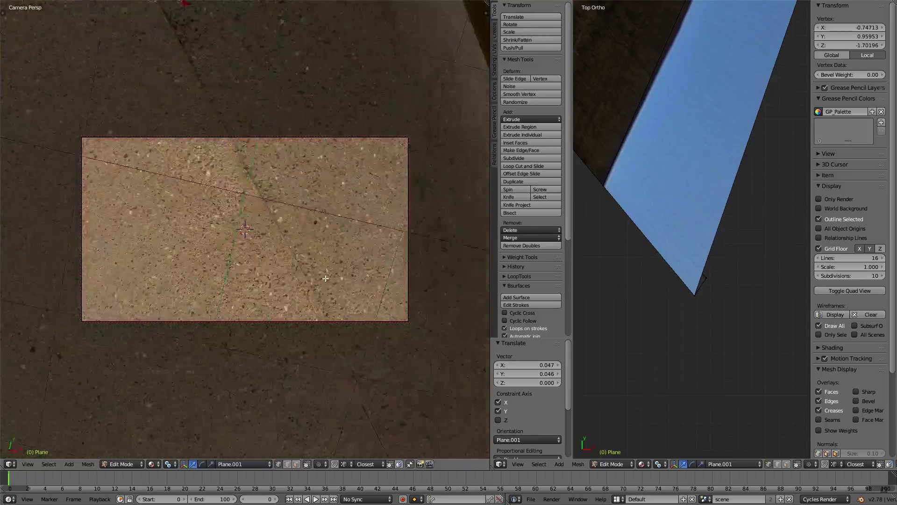
In edge select mode, extrude the ground's side edge 1.096, 1.223 out to the channel bank.
key(ctrl+Tab)
click(296, 222)
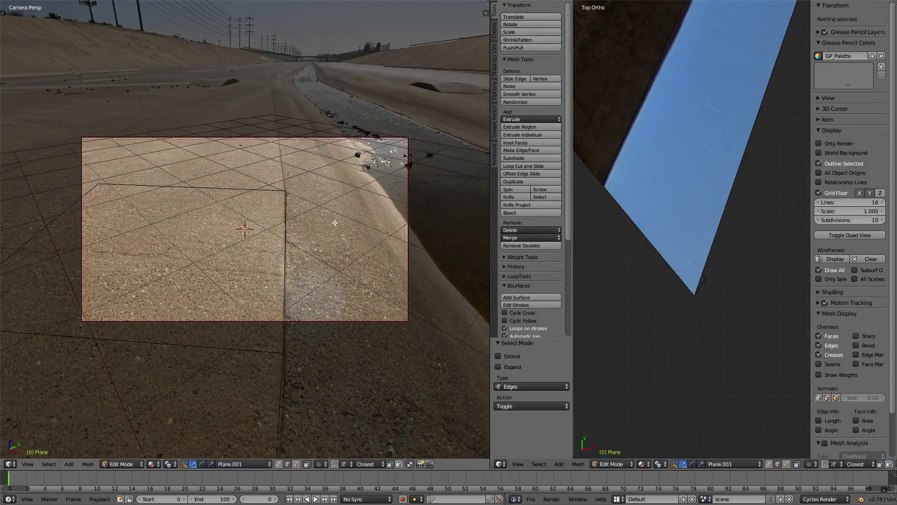
click(335, 223)
click(295, 265)
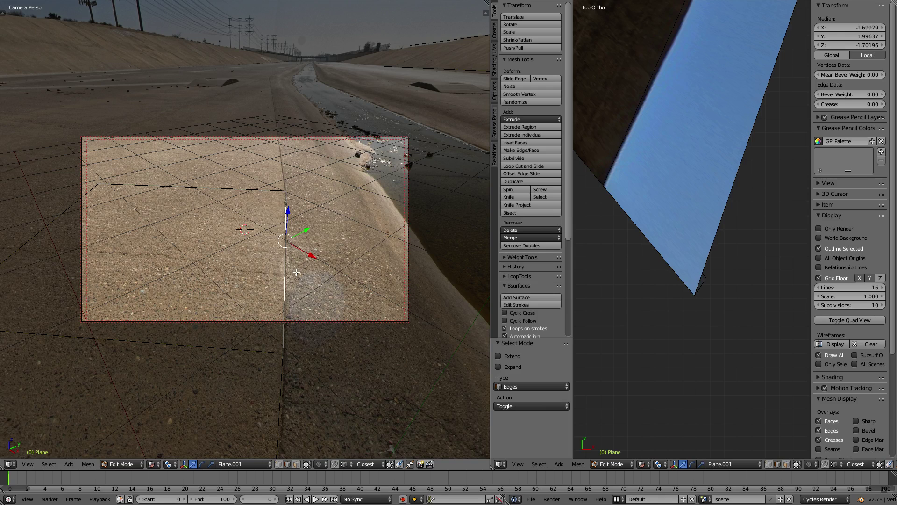
key(g)
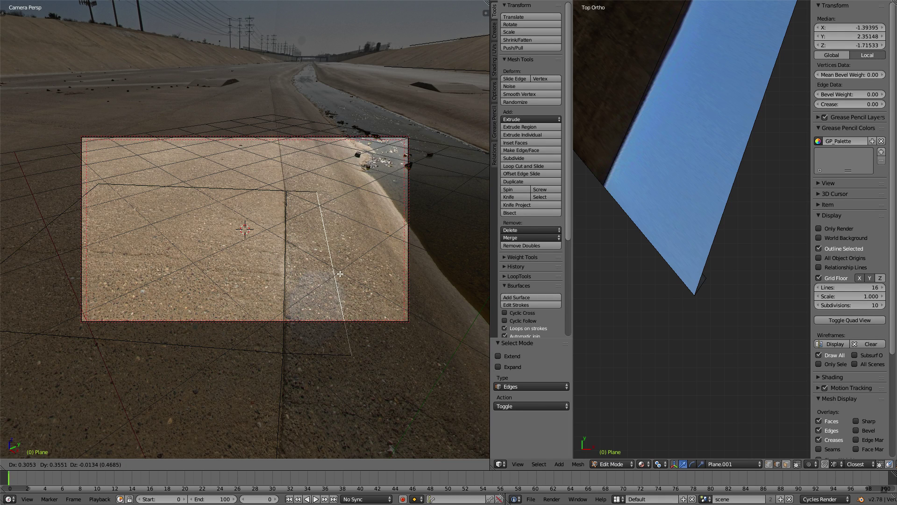
click(456, 272)
middle_drag(734, 224, 683, 270)
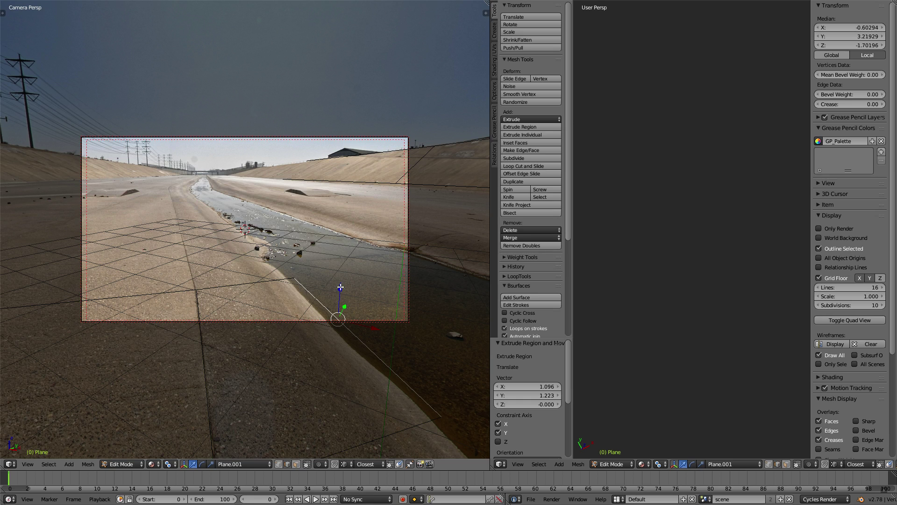
Lower the new bank edge along Z, then frame and orbit the right view around it.
drag(341, 287, 336, 302)
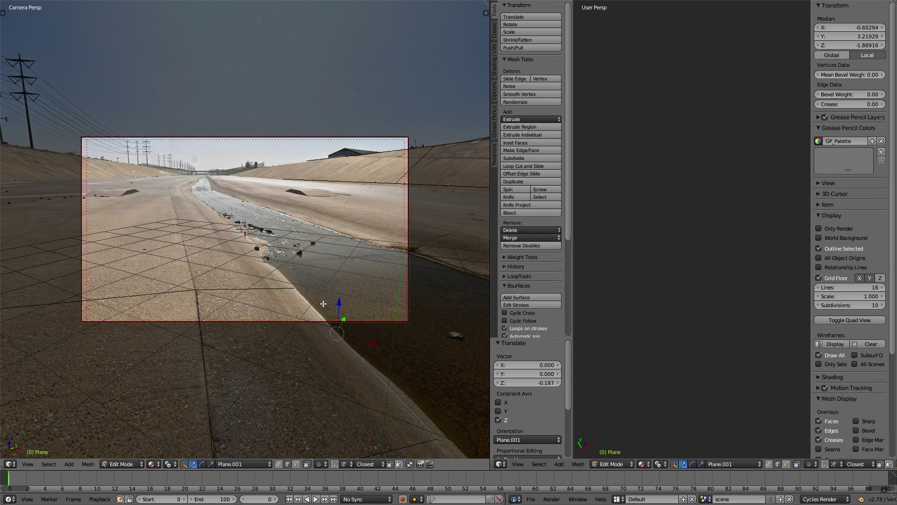
key(q)
click(804, 282)
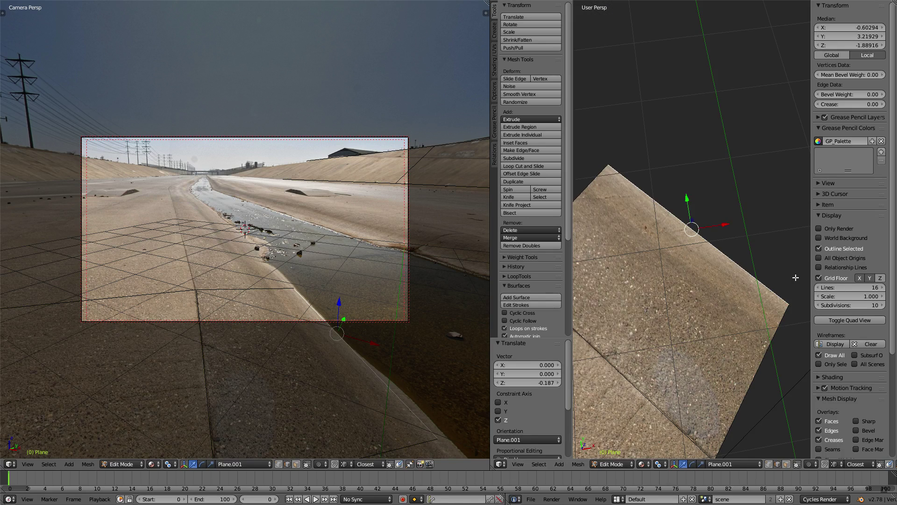
mouse_move(794, 281)
middle_down()
mouse_move(691, 224)
mouse_move(654, 257)
mouse_move(673, 233)
middle_up()
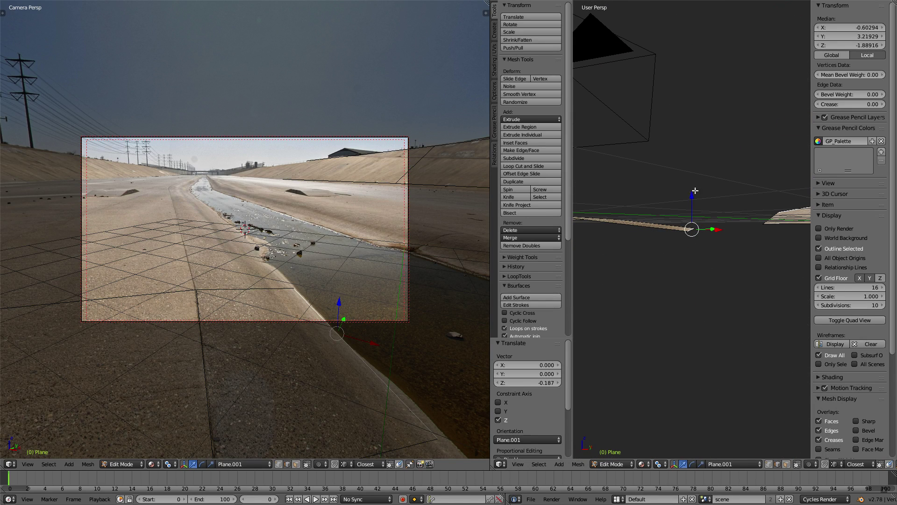
drag(339, 305, 355, 304)
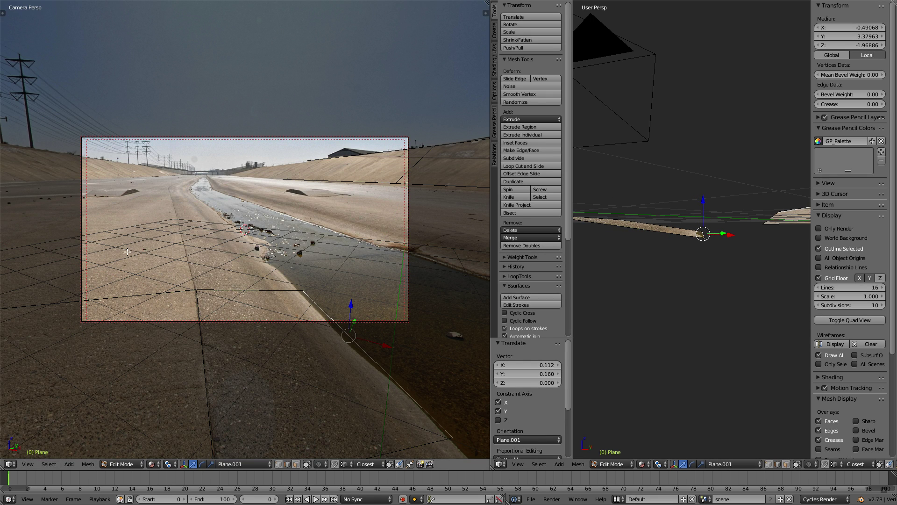
mouse_move(654, 234)
middle_down()
mouse_move(603, 252)
mouse_move(584, 245)
mouse_move(715, 307)
mouse_move(762, 238)
middle_up()
In vertex select mode, fill the remaining gaps with new faces and face the water channel.
click(772, 241)
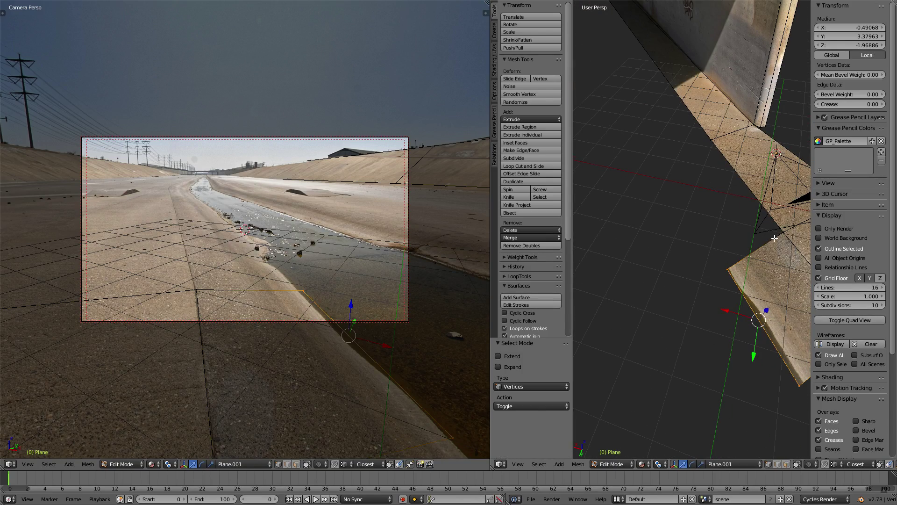
right_click(783, 232)
key(f)
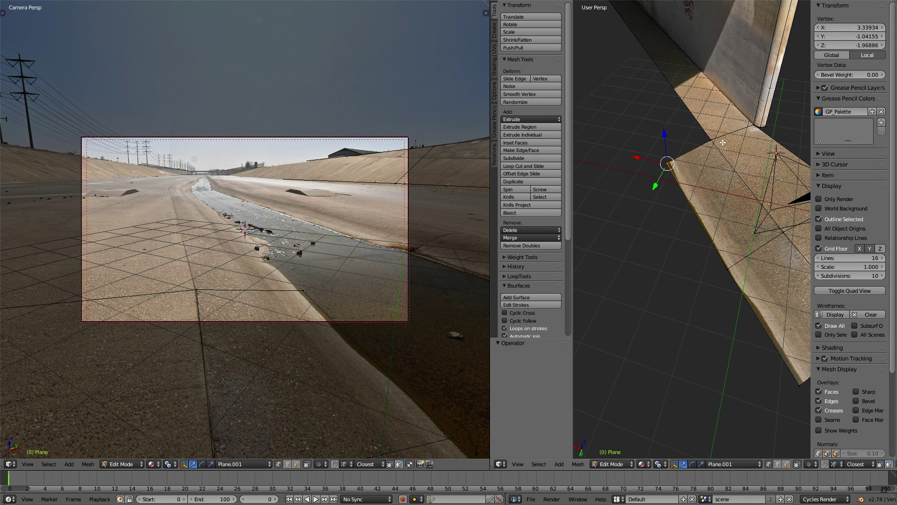
key(f)
key(KP_Decimal)
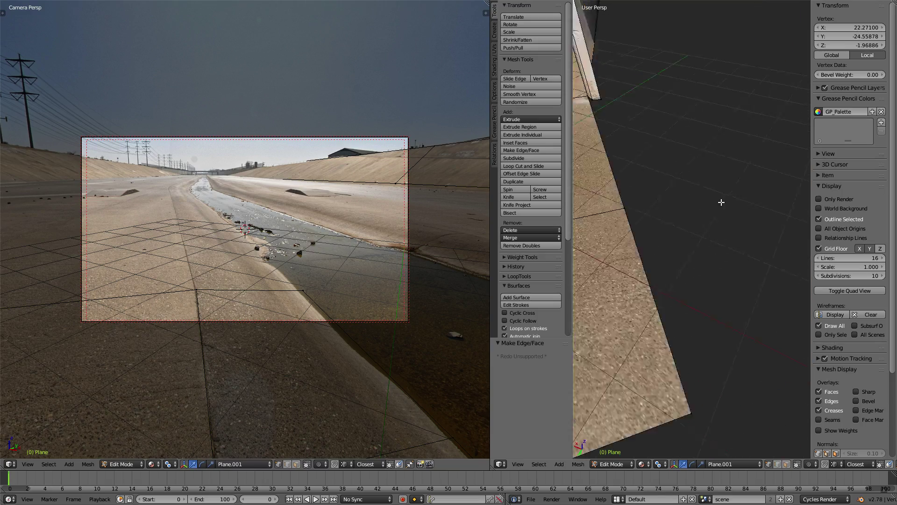
mouse_move(198, 278)
middle_down()
mouse_move(246, 305)
mouse_move(270, 271)
middle_up()
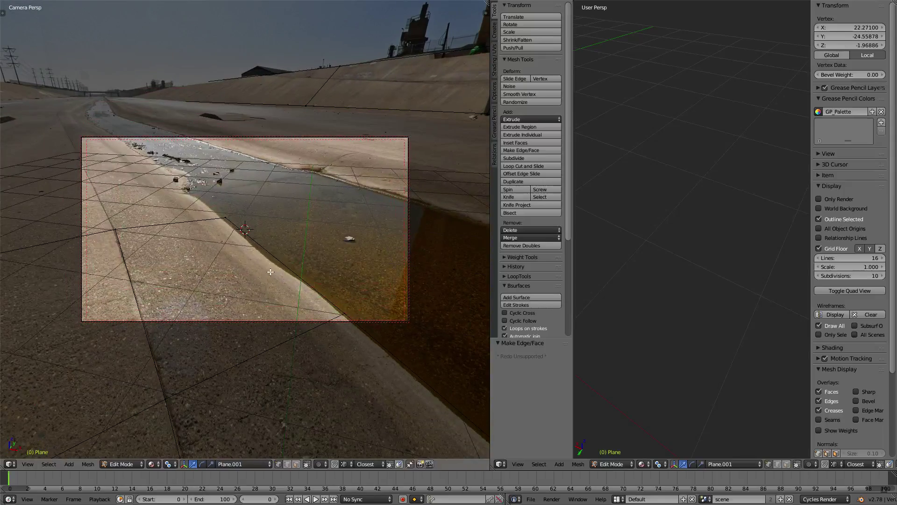
Extrude the channel bank edge across the channel, level with the ground.
click(253, 277)
right_click(279, 256)
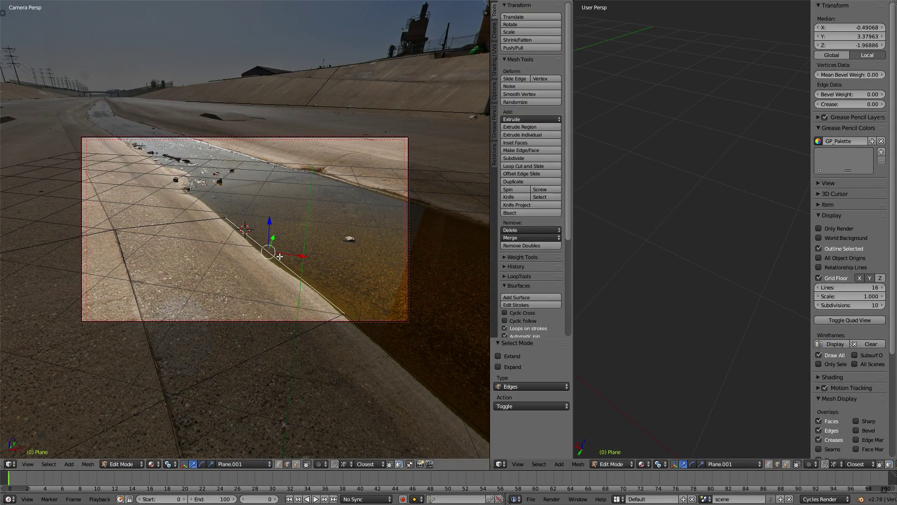
key(g)
key(shift+z)
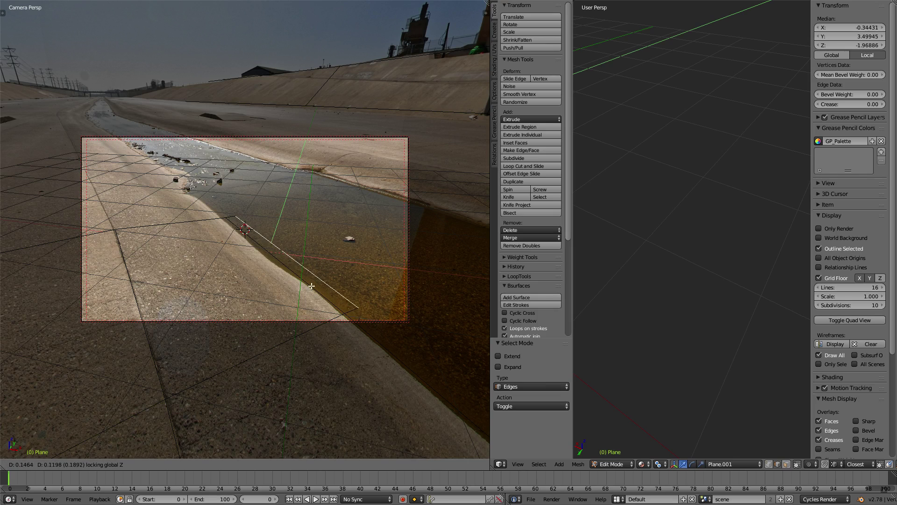
click(427, 239)
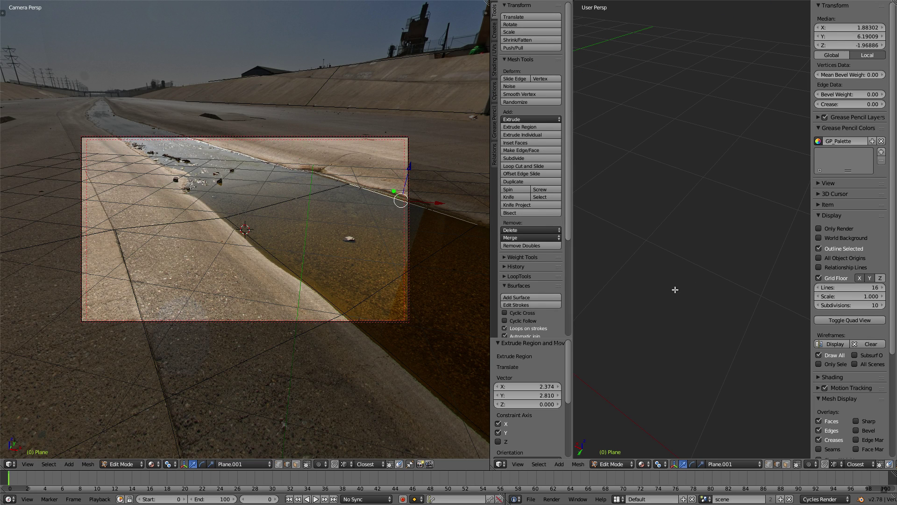
Frame the edge in a wireframe top view and fine-tune its position.
key(q)
click(769, 349)
key(KP_7)
scroll(701, 304, down, 1)
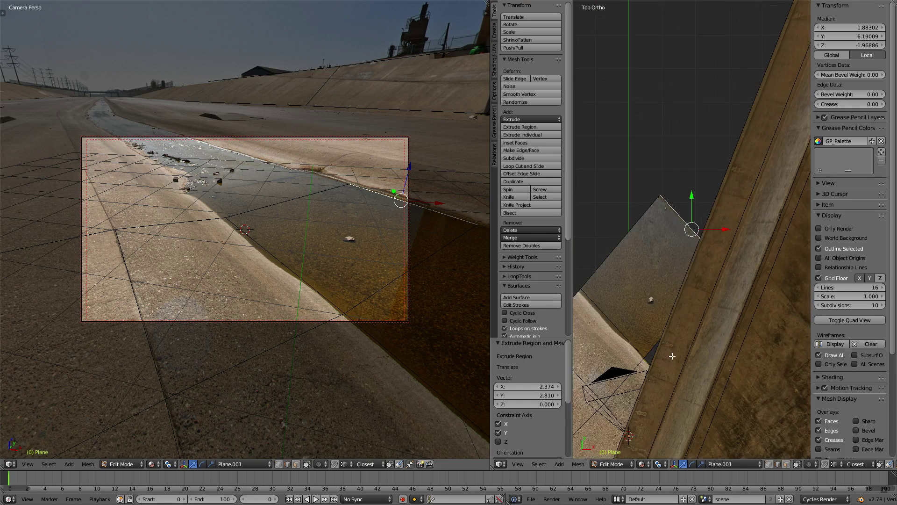
scroll(681, 287, down, 2)
key(z)
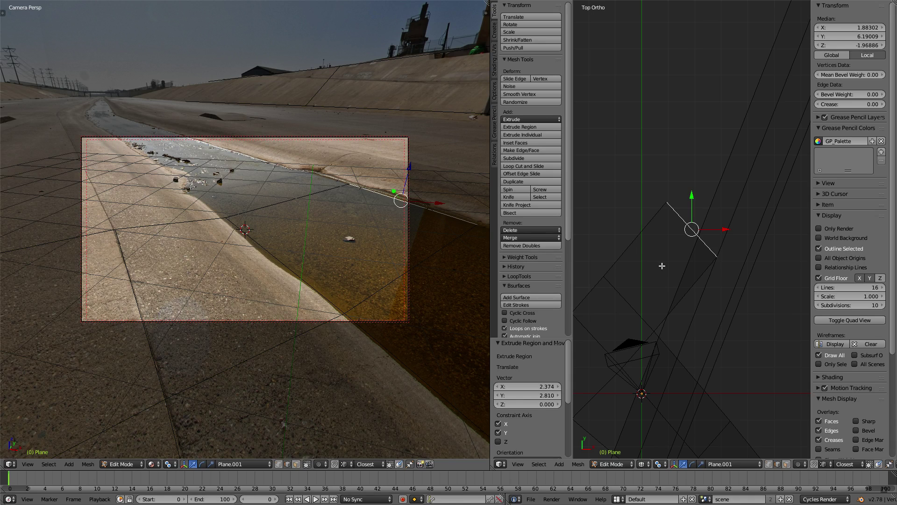
key(g)
click(675, 276)
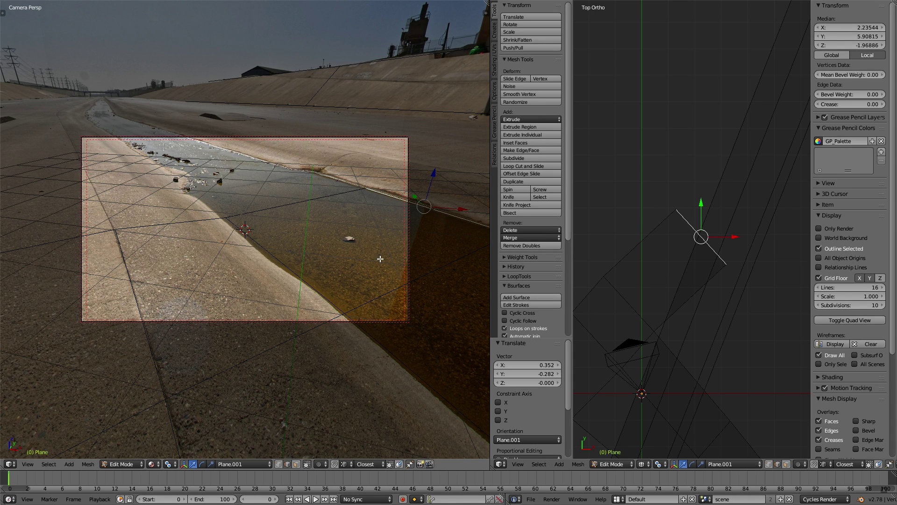
Raise a new edge 0.267 and shift it 1.797, 1.727 along the channel.
key(g)
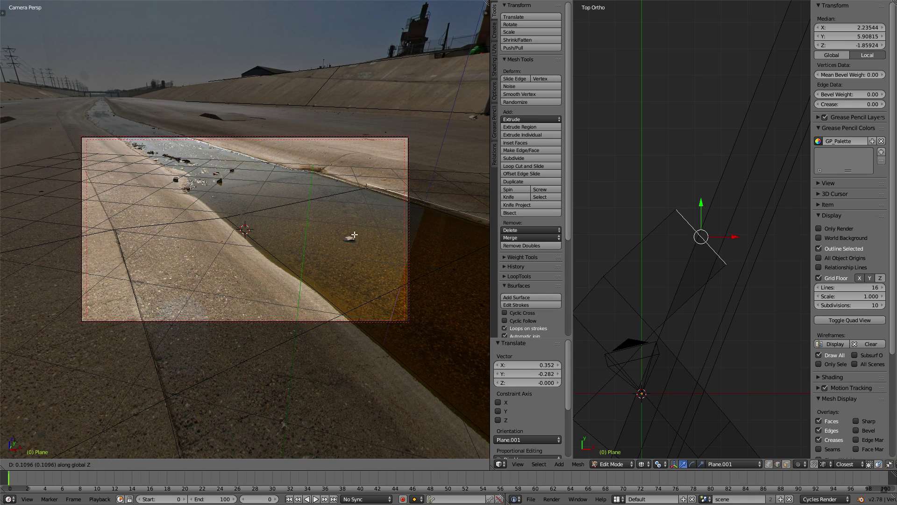
click(117, 228)
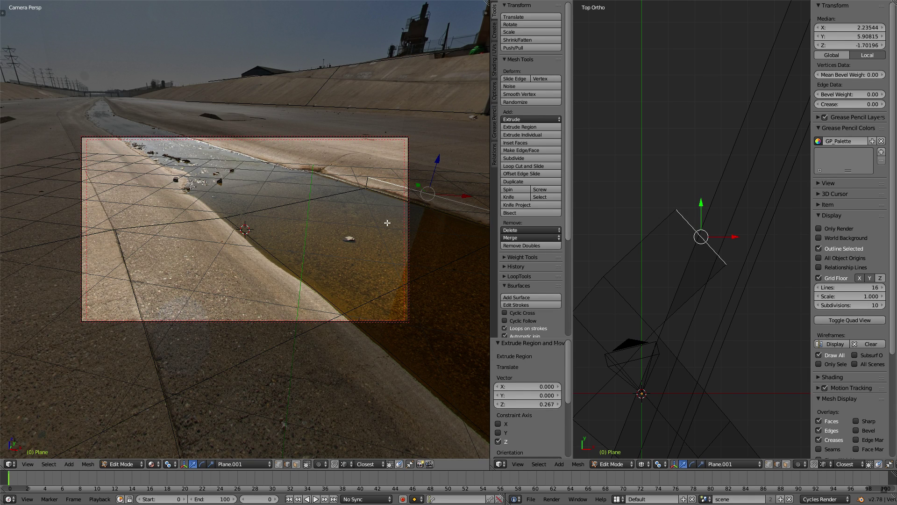
key(g)
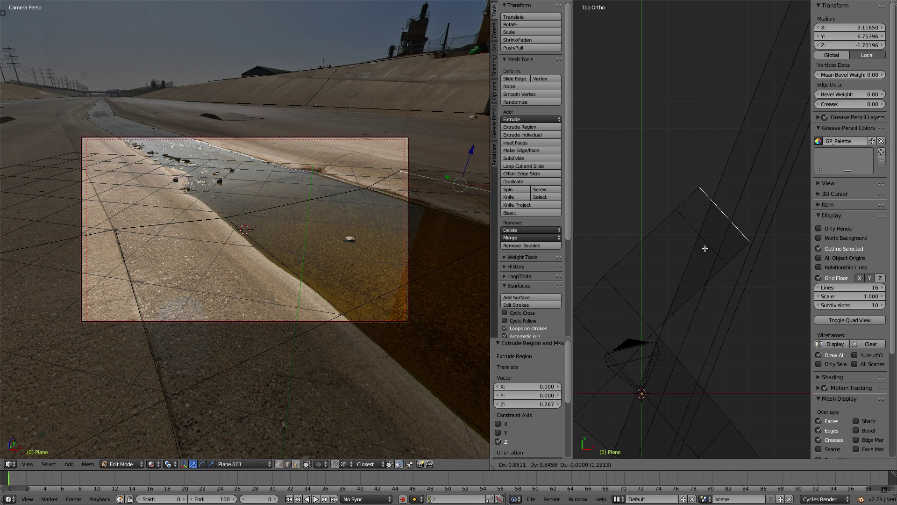
click(729, 225)
Select the adjacent edges and extrude them level with the ground.
key(ctrl+Tab)
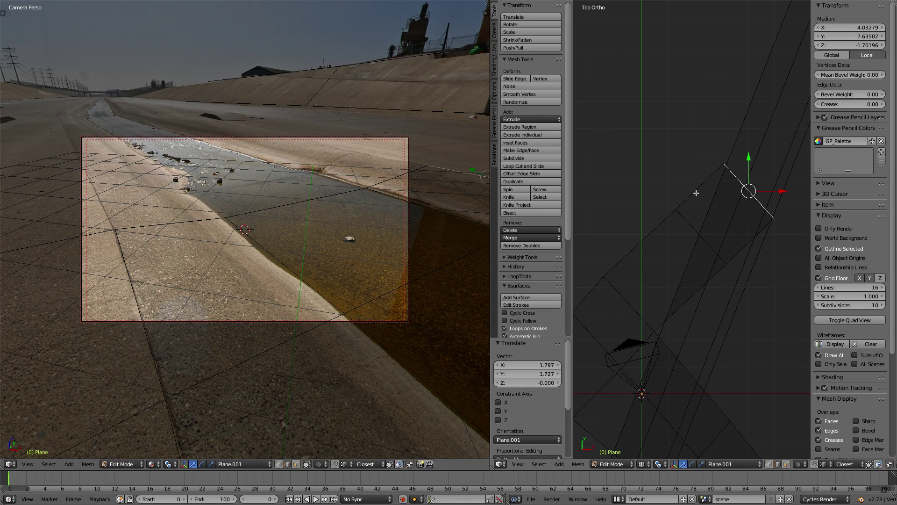
shift+click(637, 243)
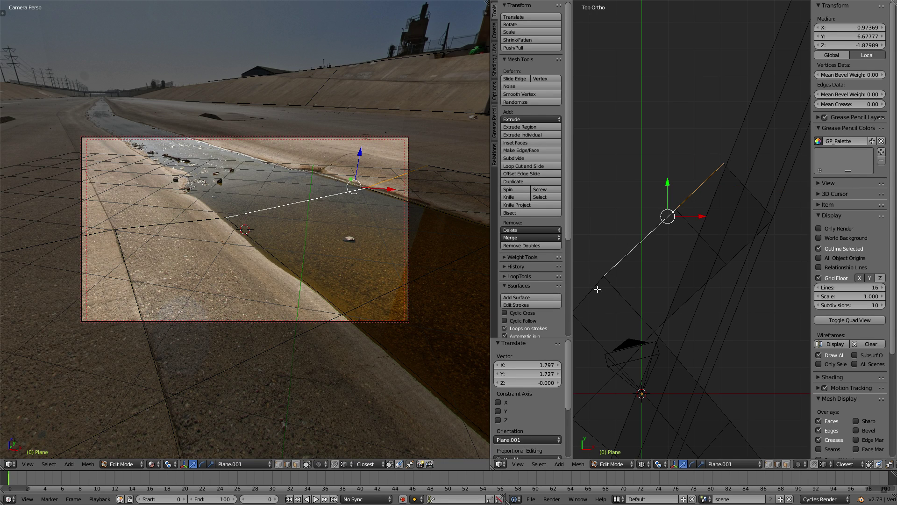
shift+click(596, 285)
key(g)
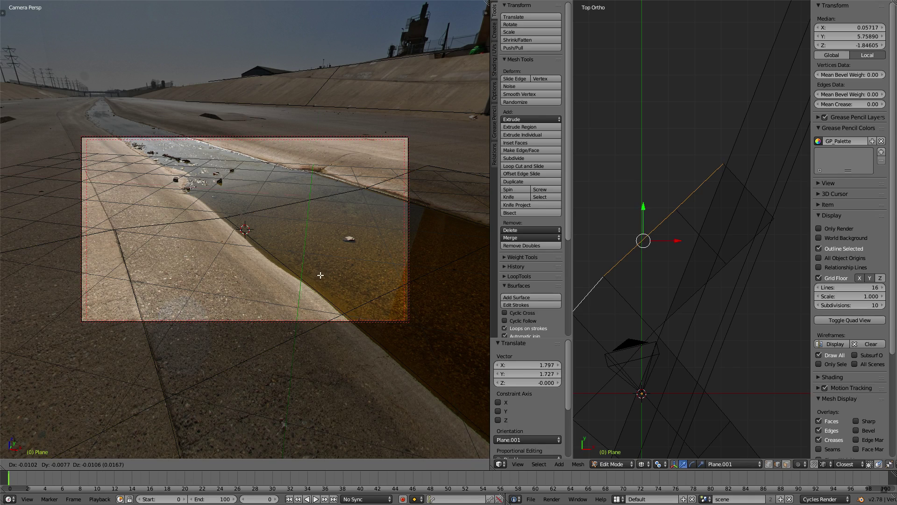
key(shift+z)
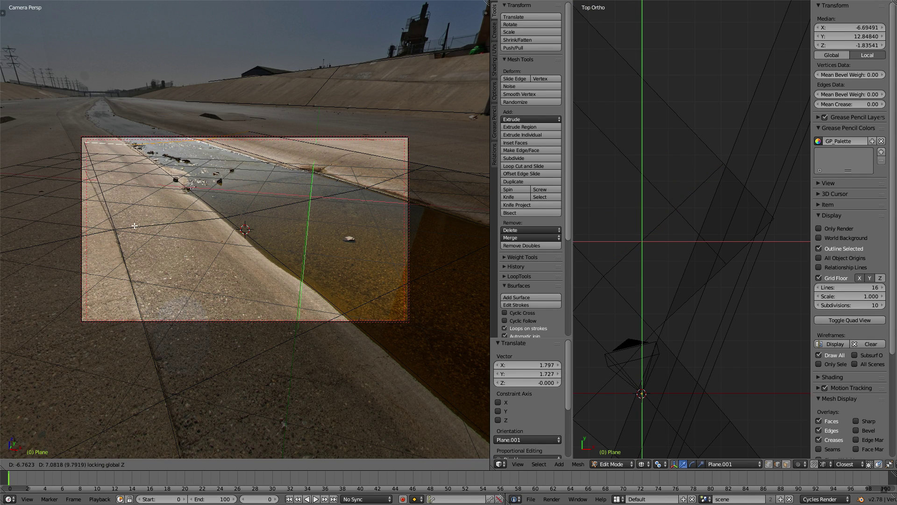
Place the extruded edges far down the channel and show textures in the top view.
click(45, 230)
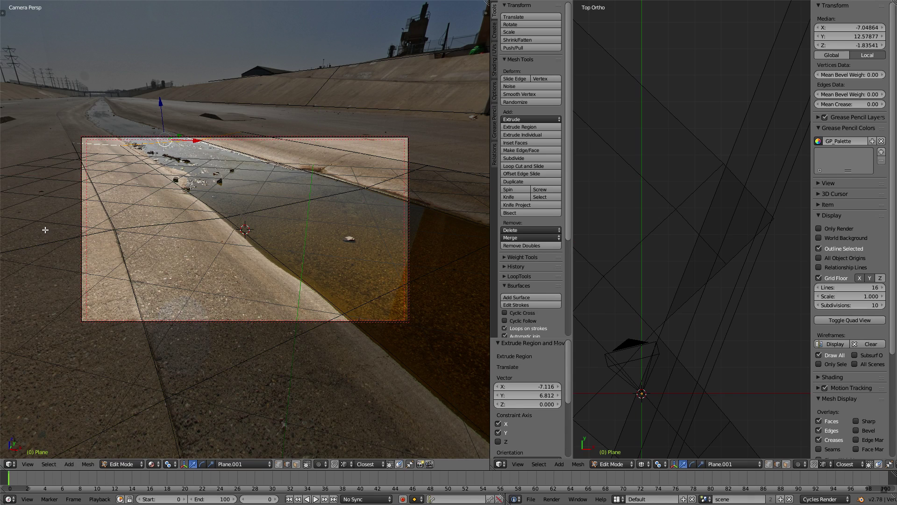
scroll(705, 179, down, 4)
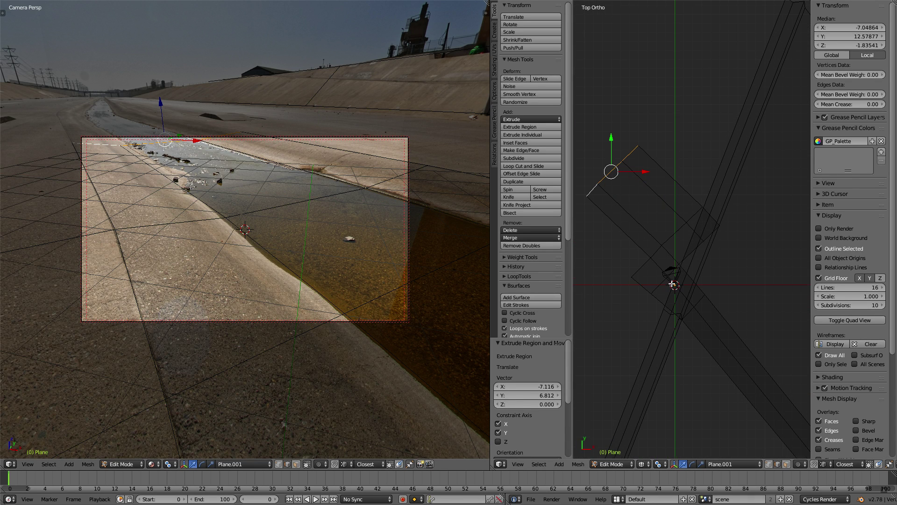
key(z)
click(638, 240)
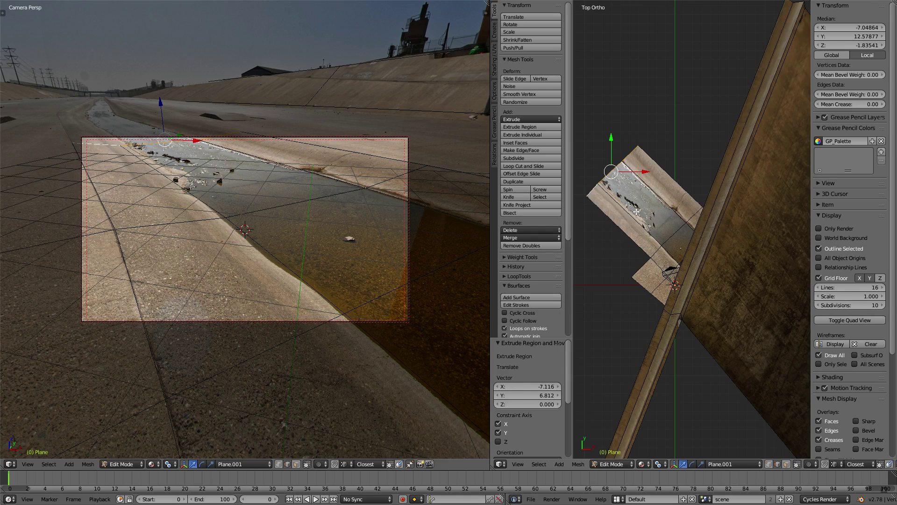
scroll(637, 211, up, 2)
scroll(673, 220, up, 2)
scroll(708, 231, up, 2)
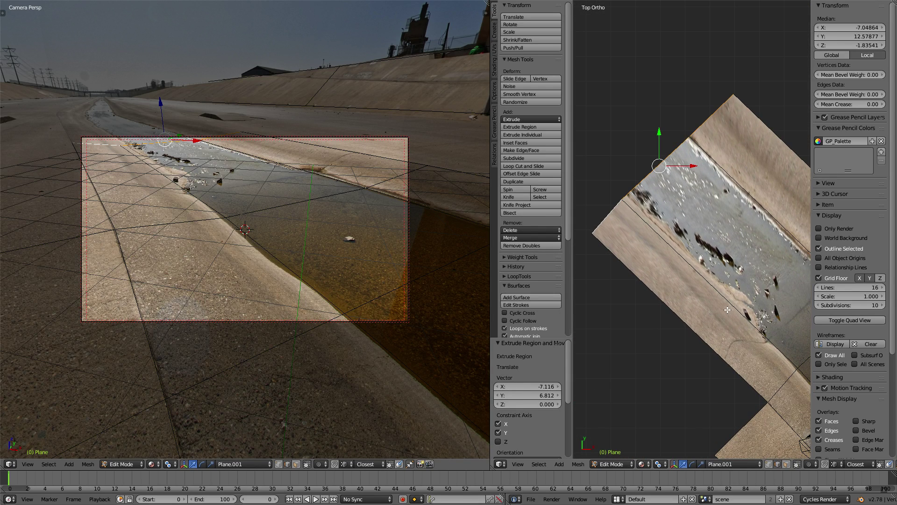
Extrude the strip again in a maximized top view and stretch its top edge up-left.
key(e)
click(747, 242)
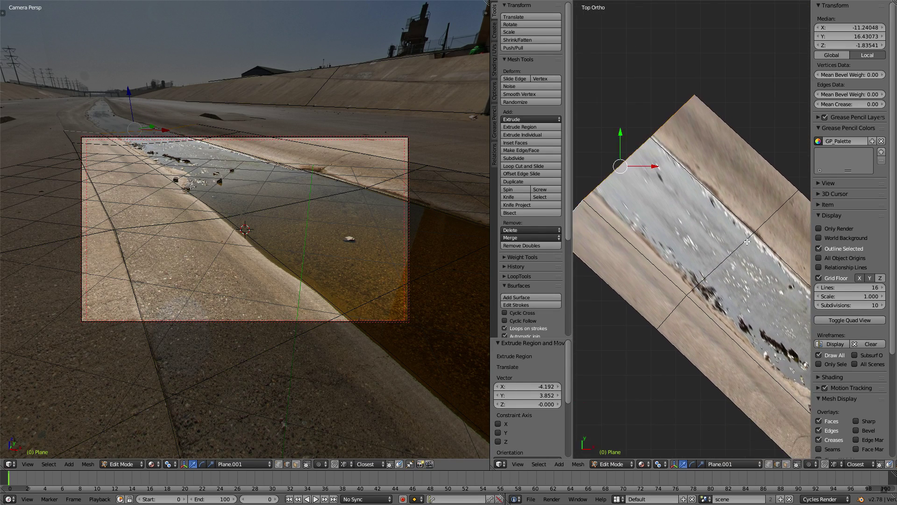
key(shift+space)
scroll(467, 233, down, 2)
shift+middle_drag(393, 215, 503, 260)
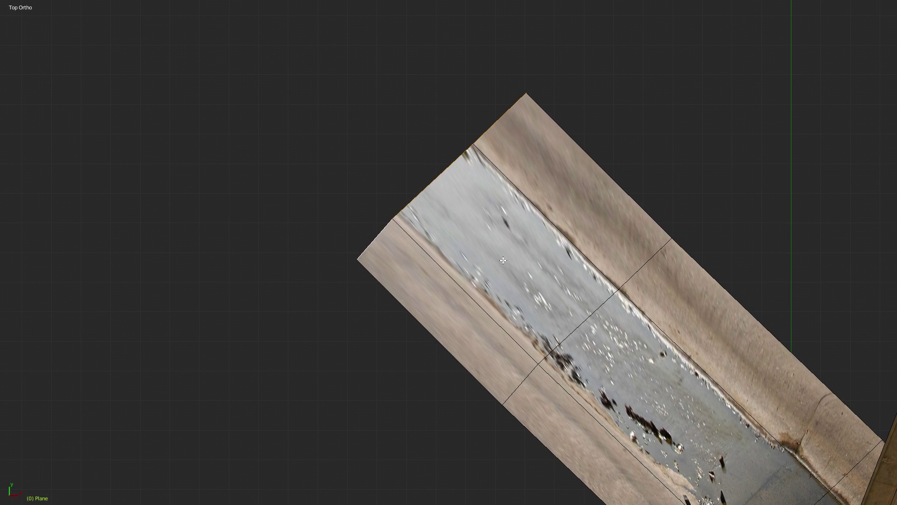
key(g)
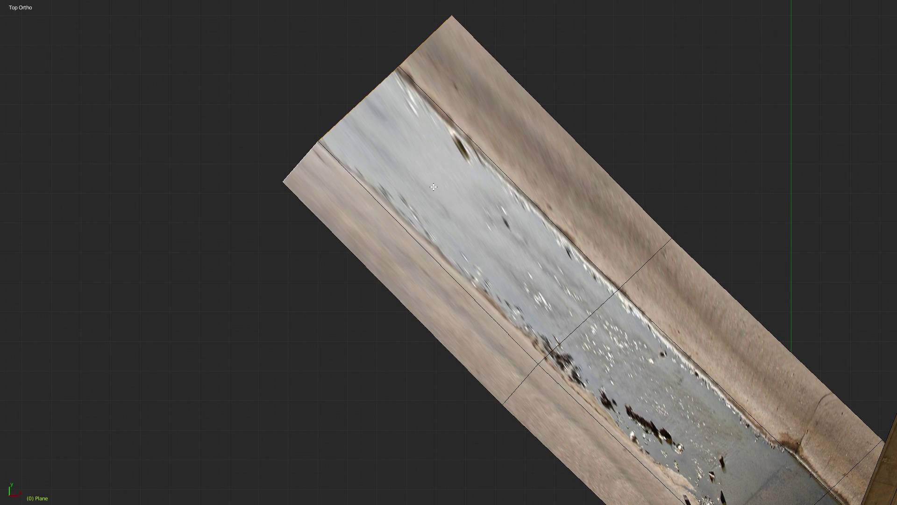
click(439, 196)
scroll(453, 250, down, 4)
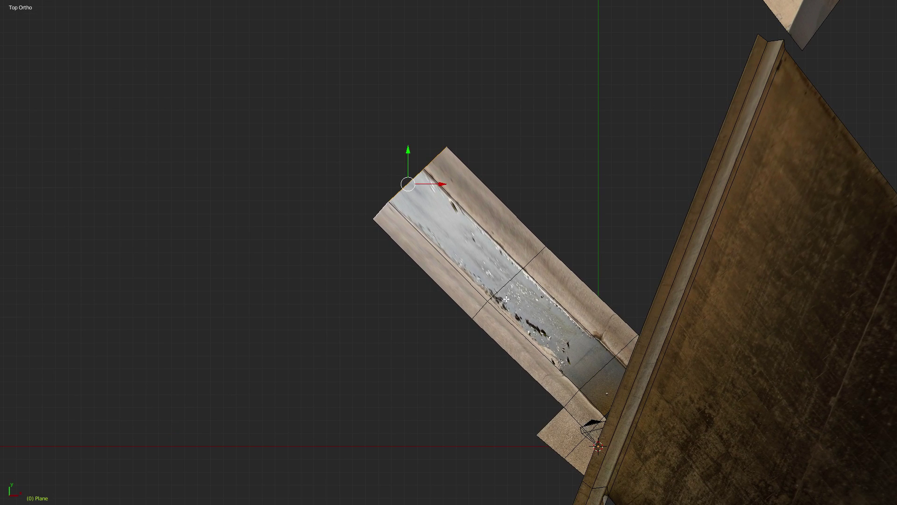
Extrude two more segments from the strip's end toward the upper left.
key(e)
click(357, 147)
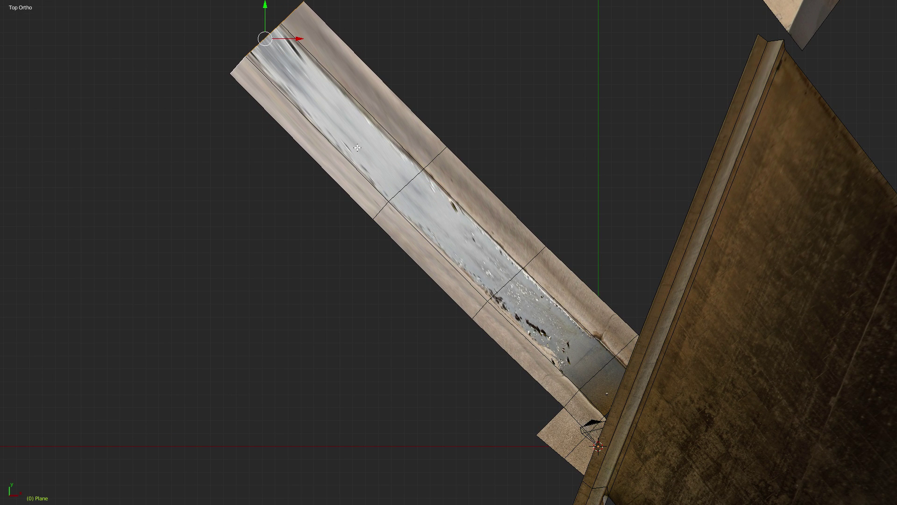
shift+middle_drag(357, 148, 542, 336)
key(e)
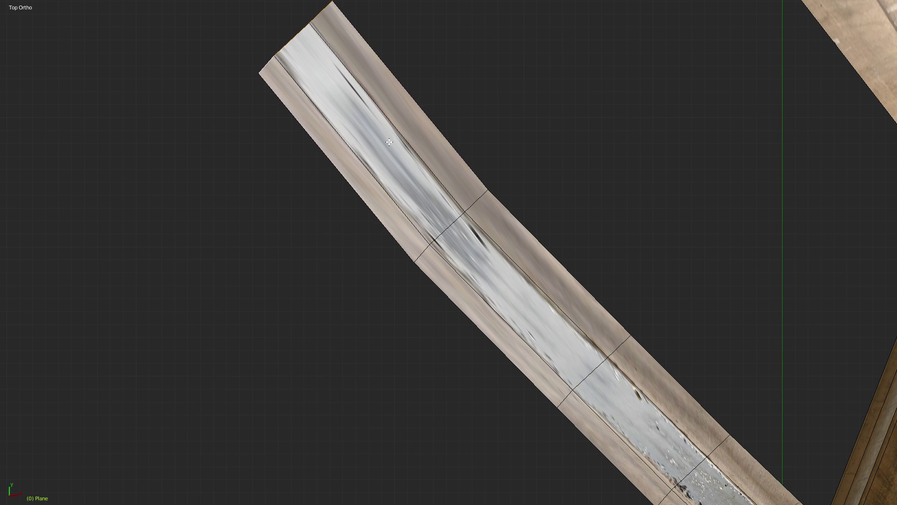
click(384, 141)
Look through the scene camera and turn the view toward the bridge wall.
mouse_move(482, 282)
middle_down()
mouse_move(504, 243)
mouse_move(547, 224)
mouse_move(552, 195)
mouse_move(501, 237)
middle_up()
key(grave)
click(412, 264)
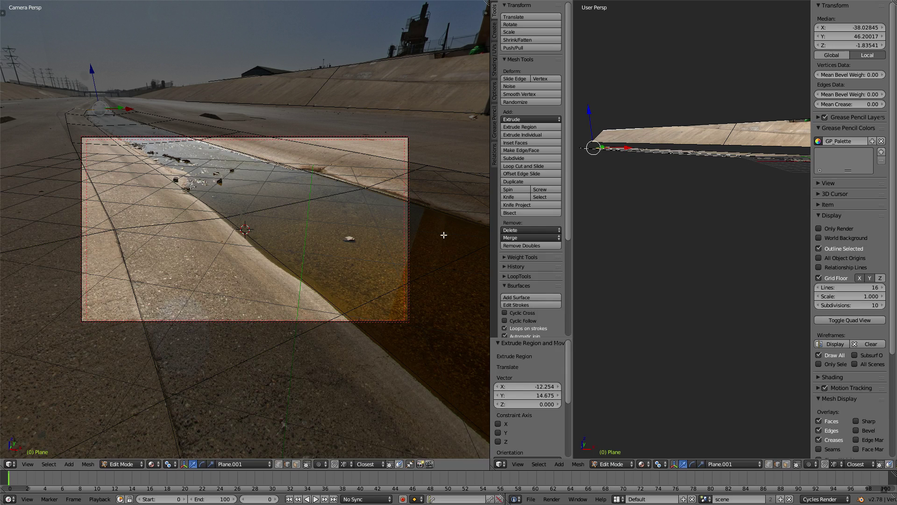
middle_drag(444, 235, 311, 219)
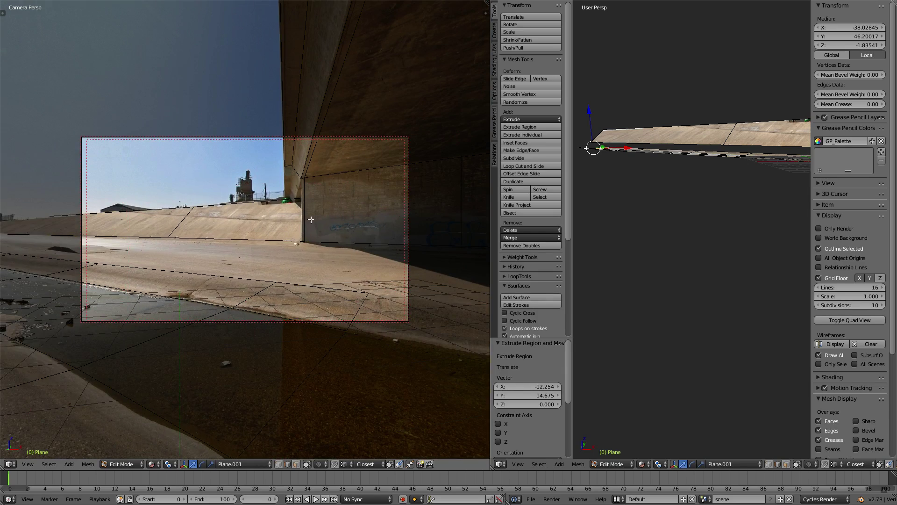
Extrude the far bank's top edge upward into a new face.
key(ctrl+Tab)
click(256, 254)
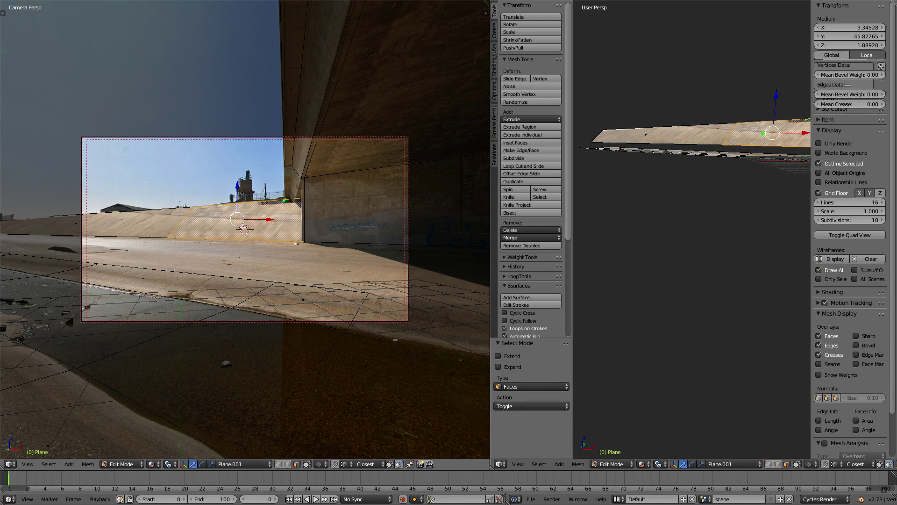
key(ctrl+Tab)
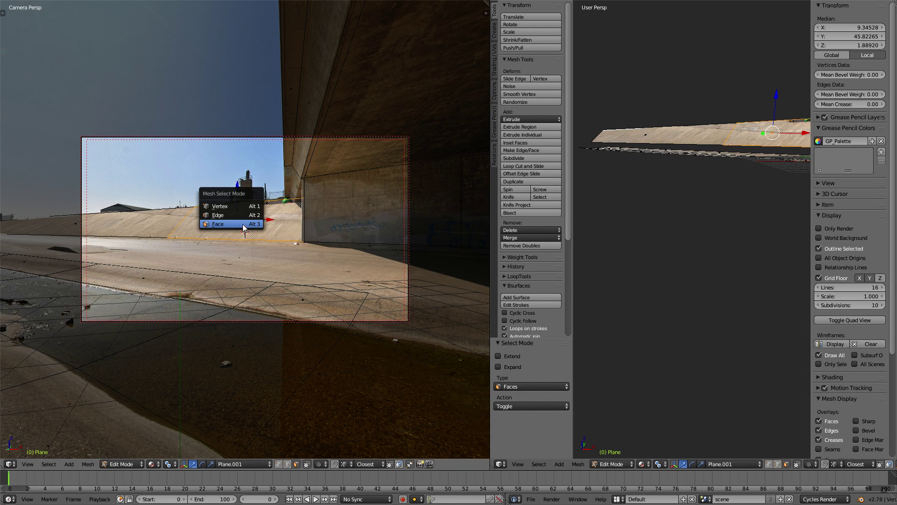
click(243, 214)
right_click(238, 201)
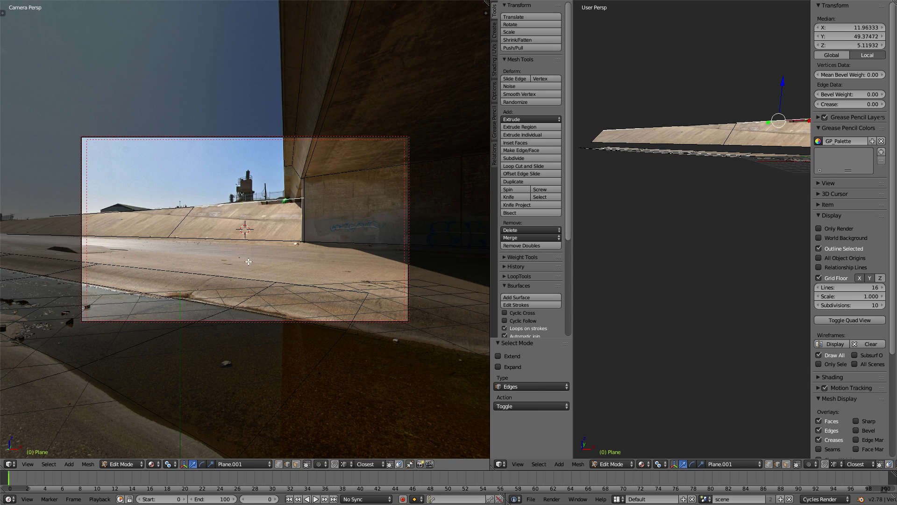
key(e)
click(253, 210)
Split the upper face off with Y and move it back behind the bank.
key(ctrl+Tab)
click(248, 225)
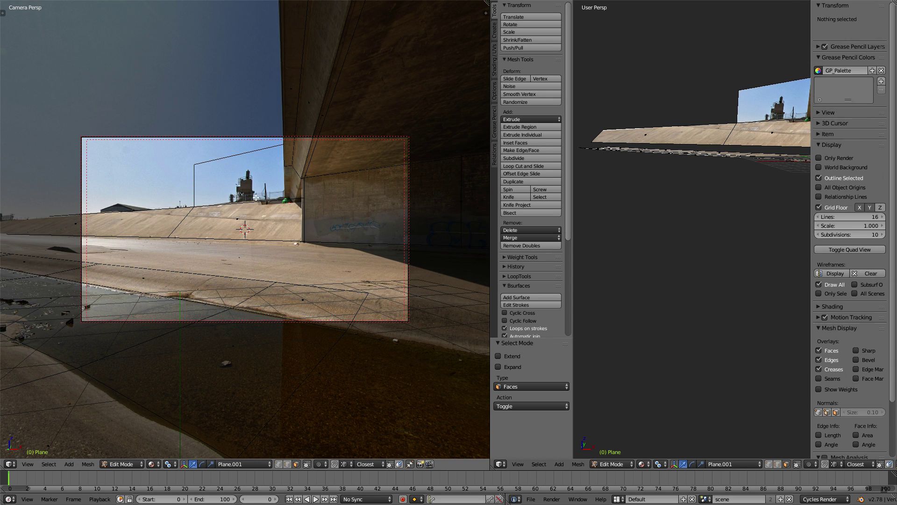
right_click(256, 197)
key(y)
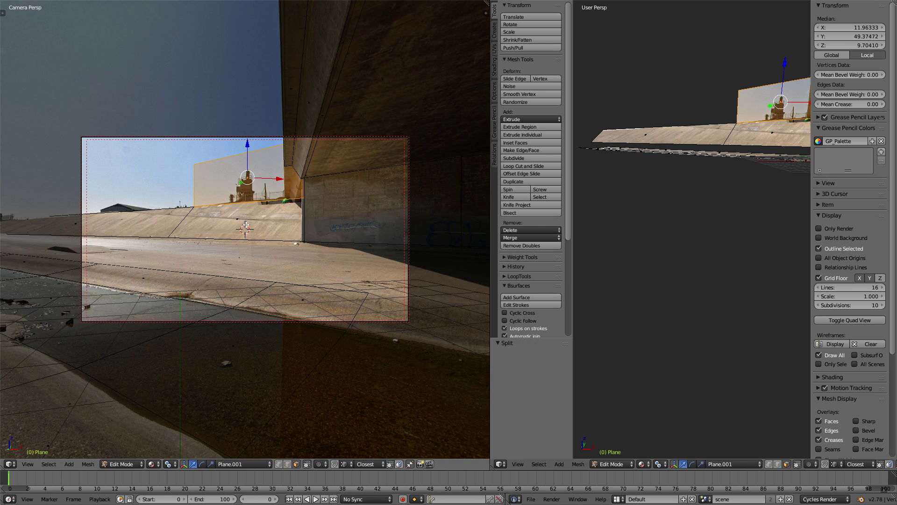
middle_drag(751, 121, 755, 137)
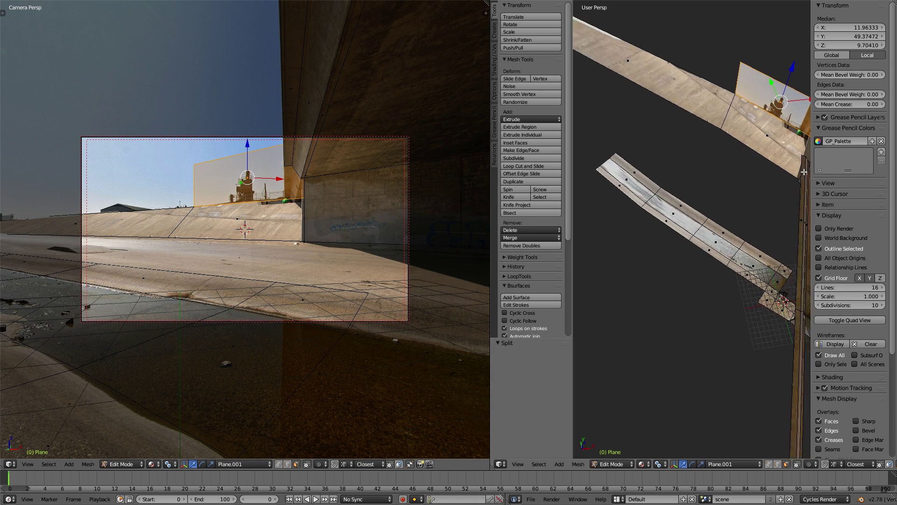
key(g)
key(shift+z)
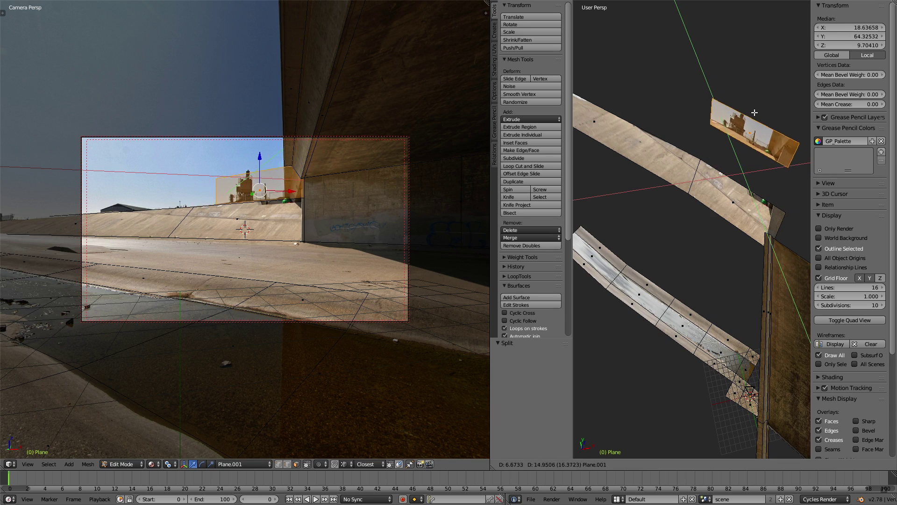
click(742, 78)
Raise the billboard's top edge 4.837, shift it sideways behind the bank, and return to Object Mode.
key(ctrl+Tab)
click(216, 171)
right_click(270, 183)
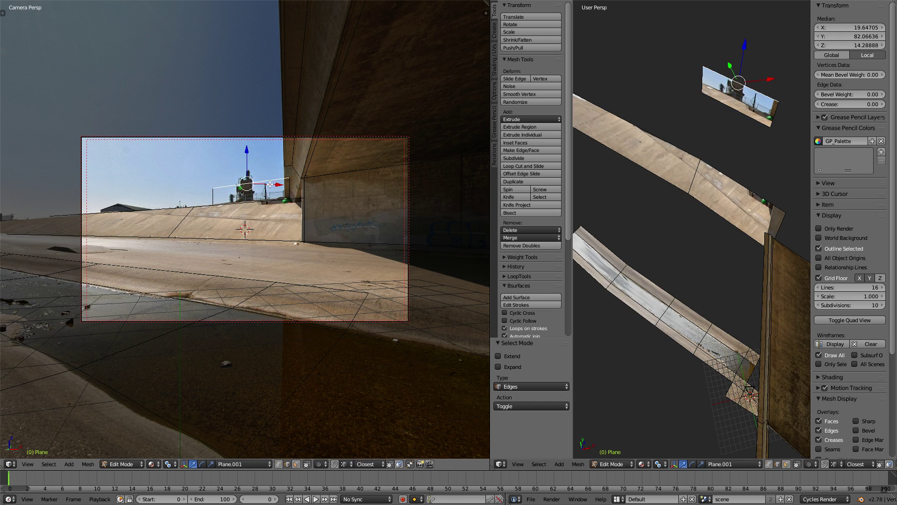
drag(247, 151, 284, 182)
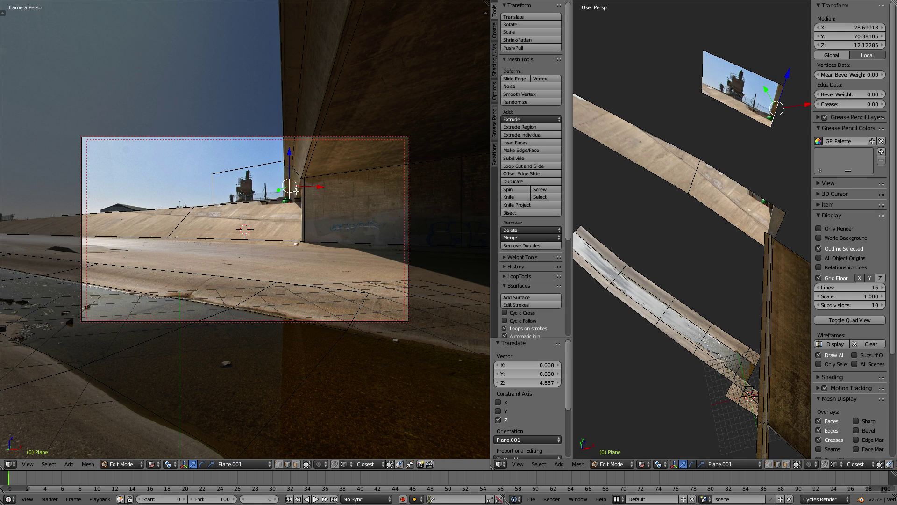
key(g)
key(shift+z)
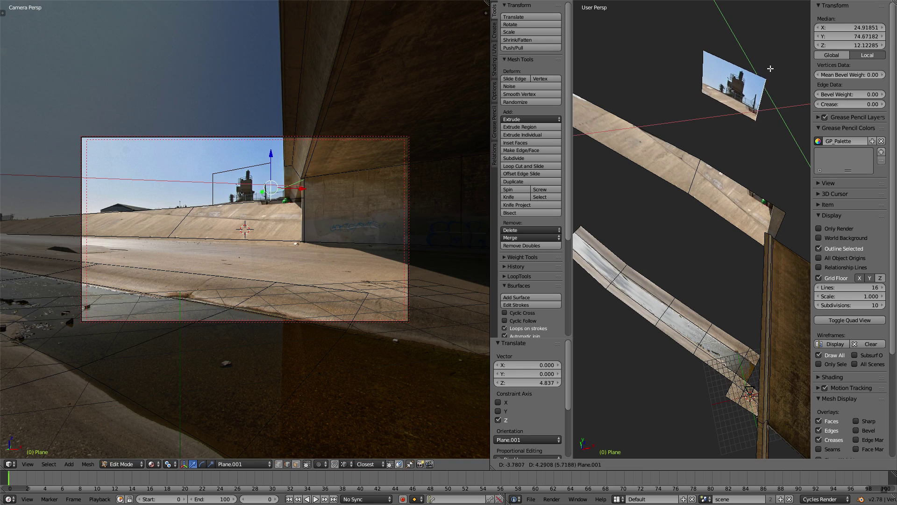
click(758, 60)
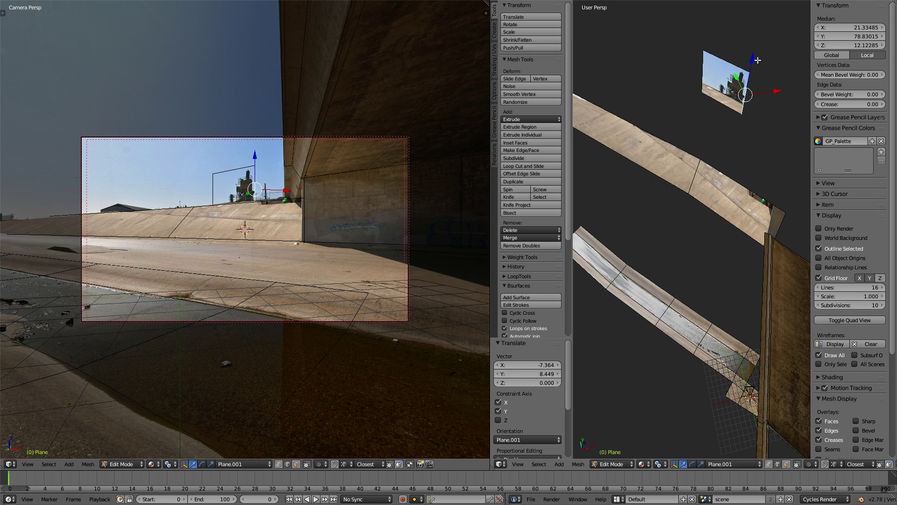
shift+drag(702, 40, 703, 294)
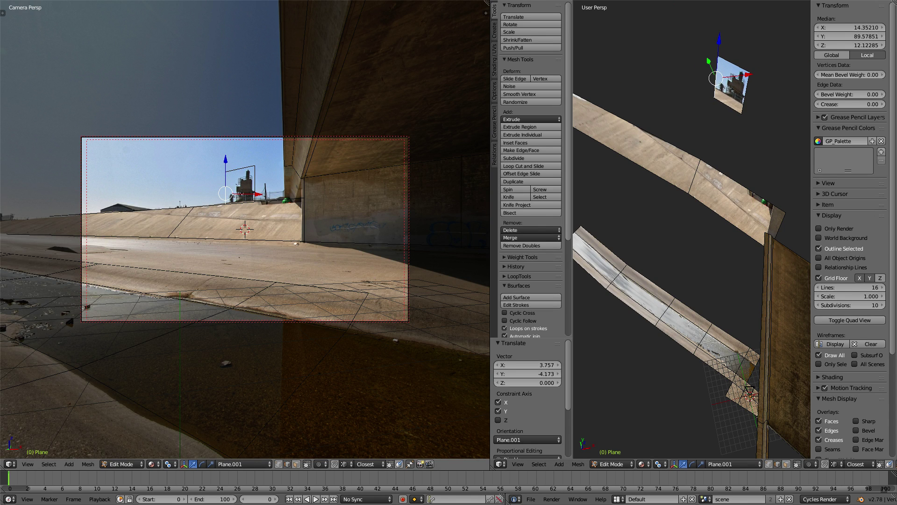
key(Tab)
middle_drag(667, 374, 800, 273)
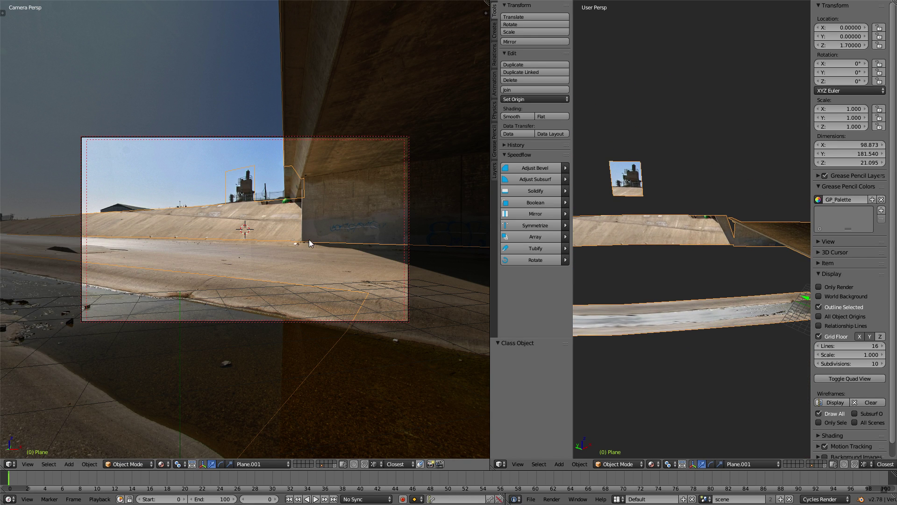
Frame the camera and rotate it to 97.862° X, -17.887° Z toward the pillar and skyline.
right_click(401, 321)
key(q)
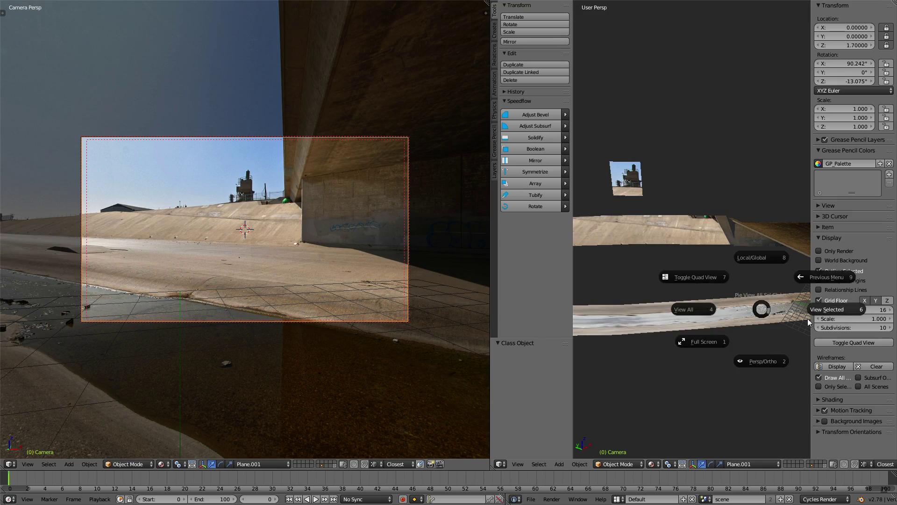
click(808, 321)
mouse_move(808, 322)
middle_down()
mouse_move(641, 202)
mouse_move(695, 201)
mouse_move(667, 190)
middle_up()
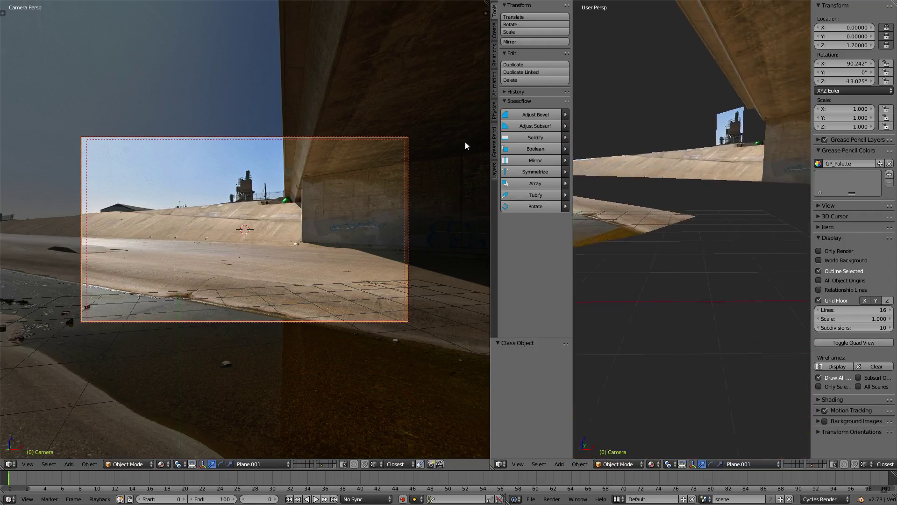
mouse_move(607, 211)
middle_down()
mouse_move(600, 213)
mouse_move(682, 187)
mouse_move(736, 222)
middle_up()
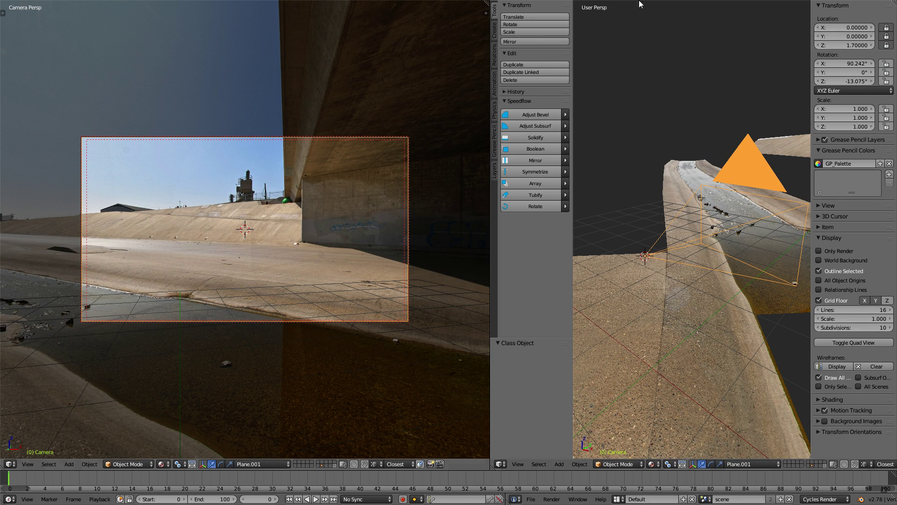
key(r)
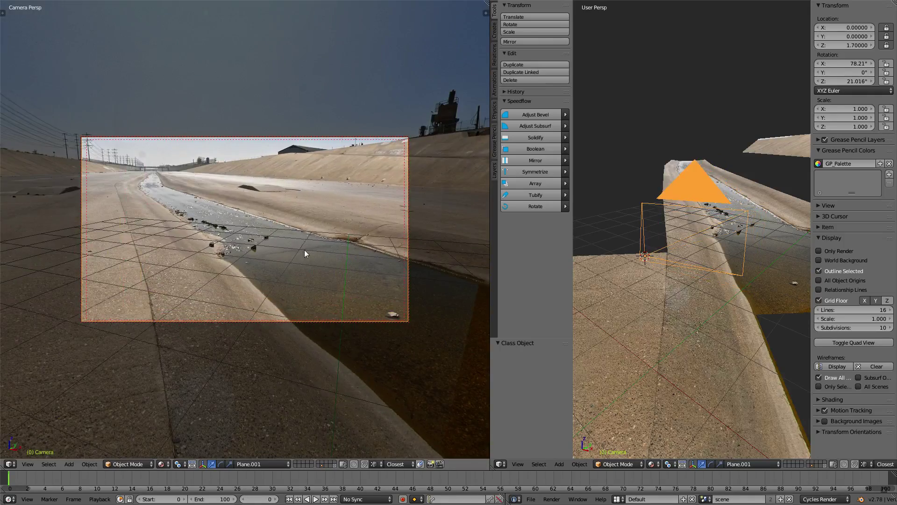
click(358, 282)
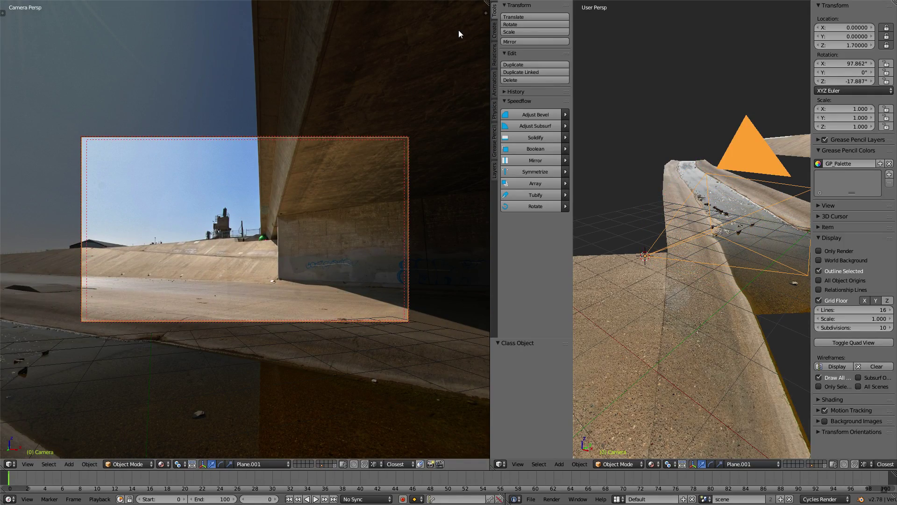